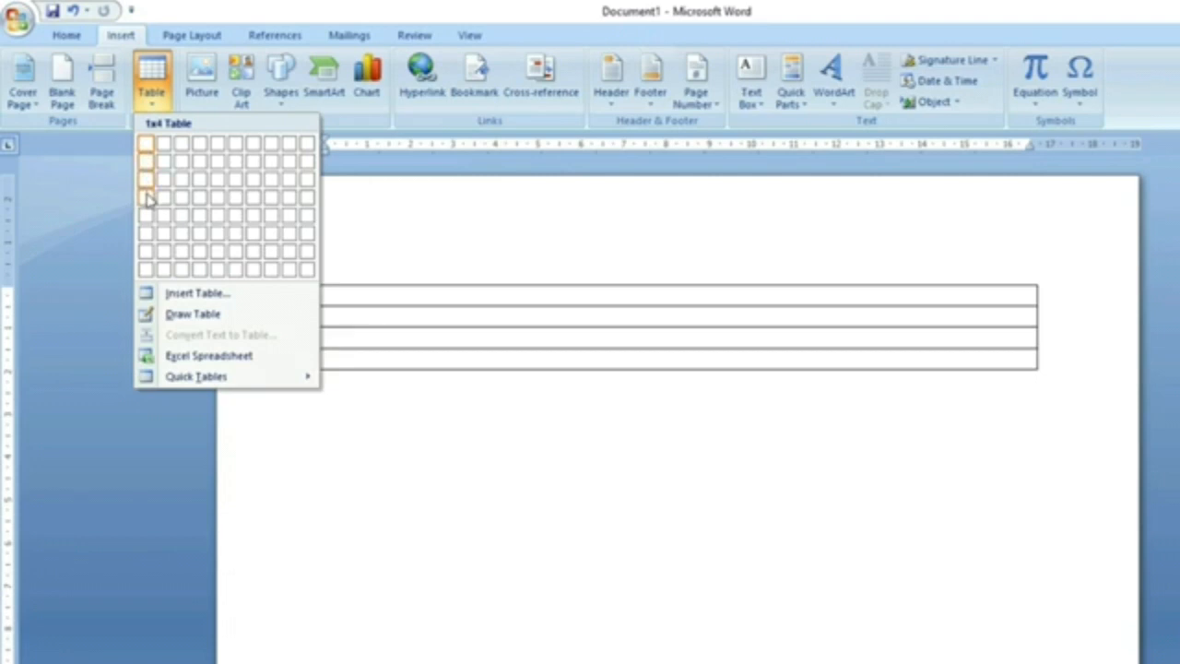
# Step: Insert a table with one column and four rows, and cut it from the document
pyautogui.click(148, 199)
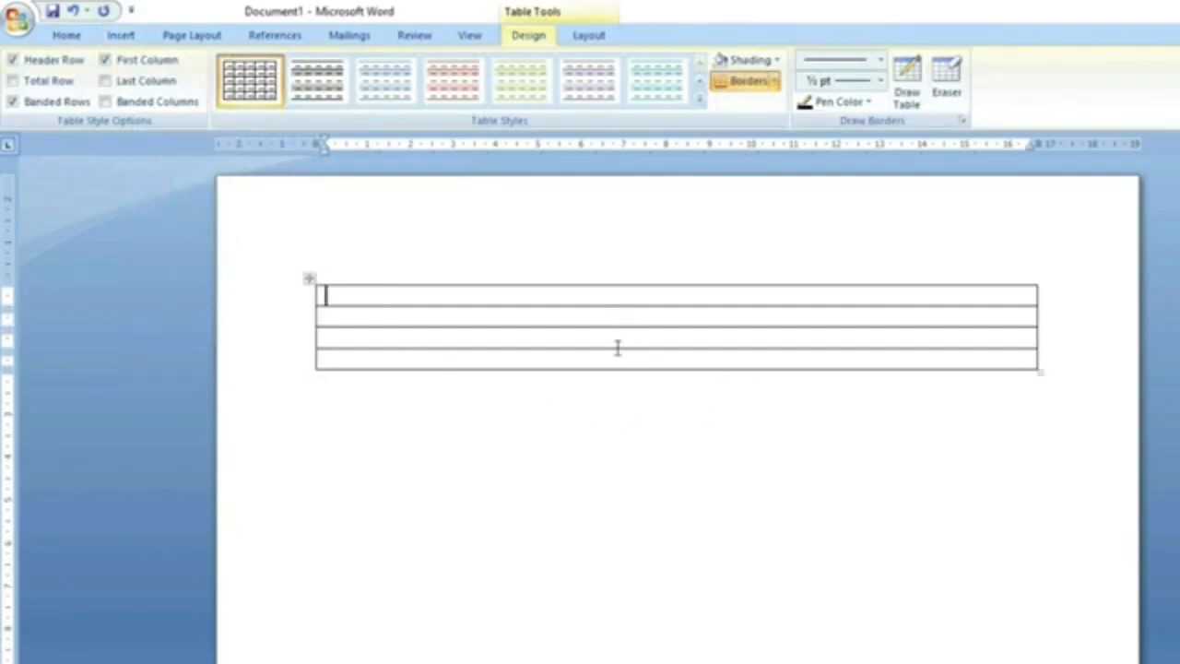
pyautogui.click(342, 313)
pyautogui.click(342, 337)
pyautogui.click(346, 360)
pyautogui.click(429, 318)
pyautogui.click(424, 297)
pyautogui.rightClick(308, 279)
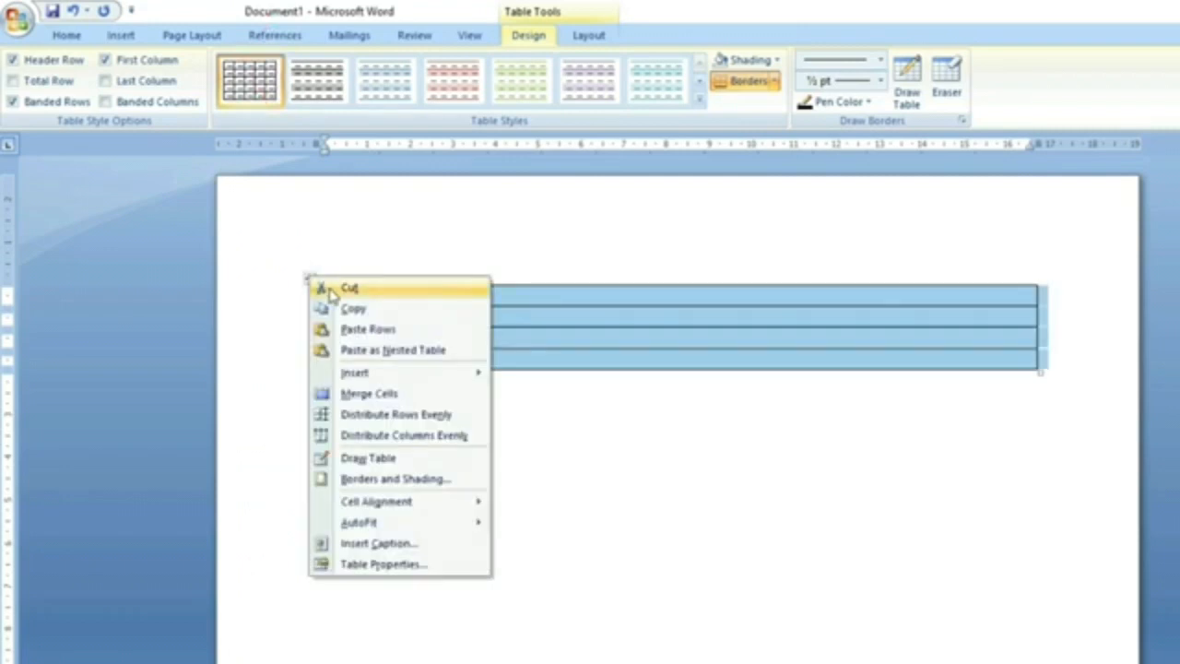
pyautogui.click(330, 291)
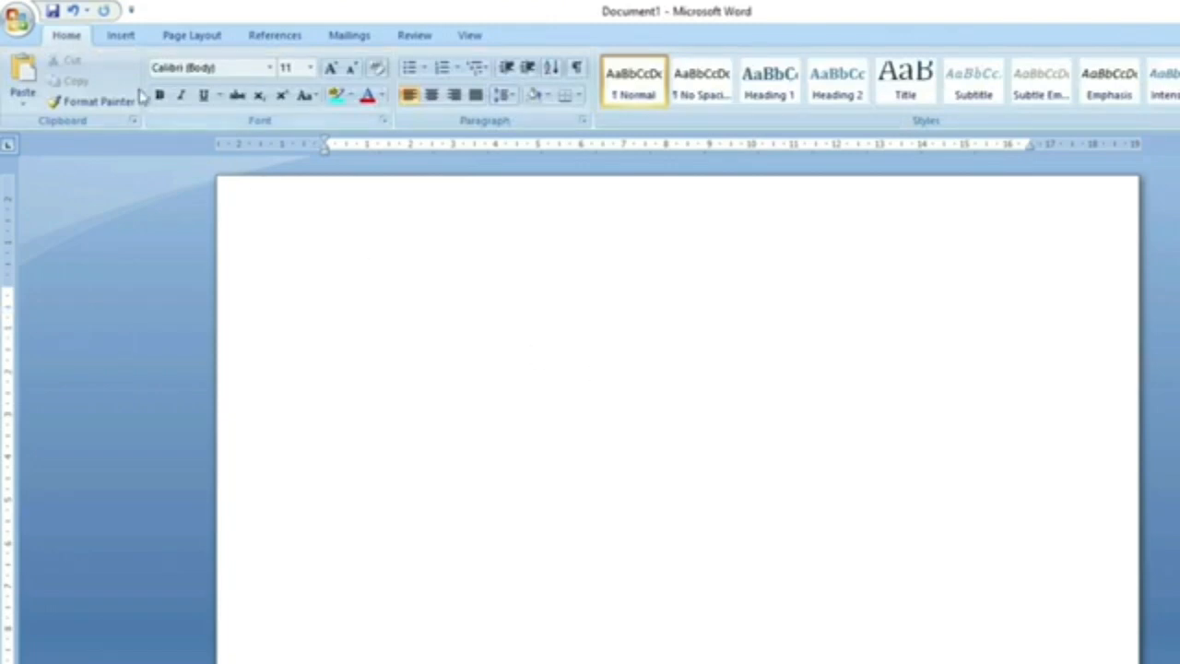
# Step: Insert a table with three columns and one row, and cut it from the document
pyautogui.click(121, 36)
pyautogui.click(152, 92)
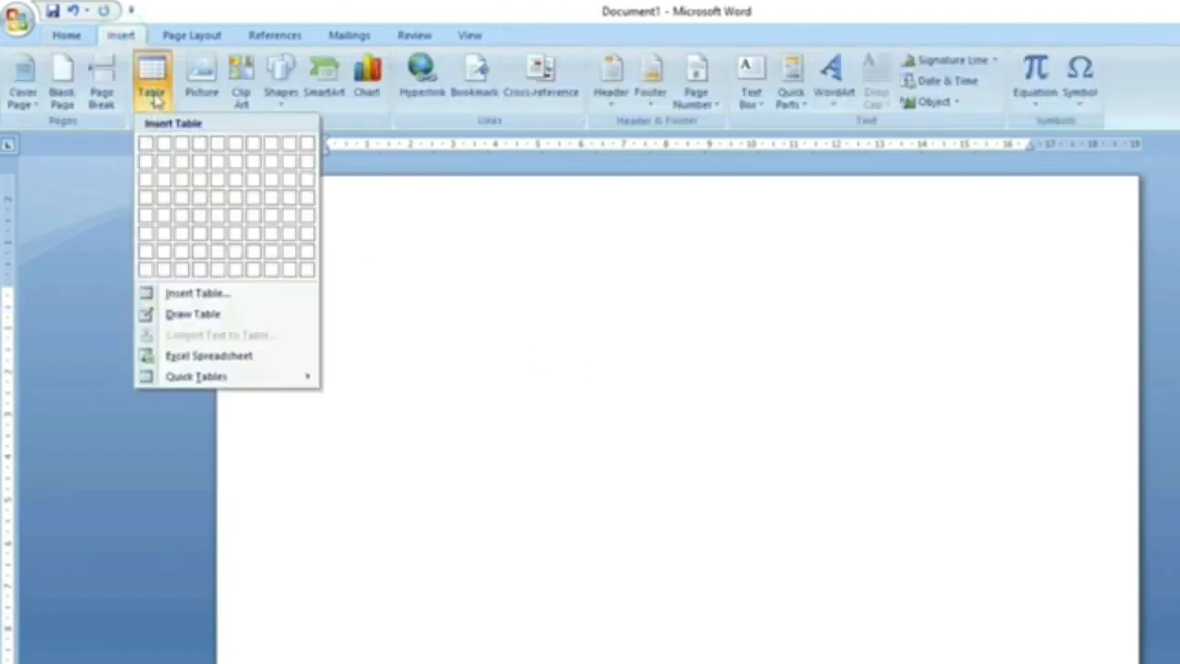
pyautogui.click(181, 145)
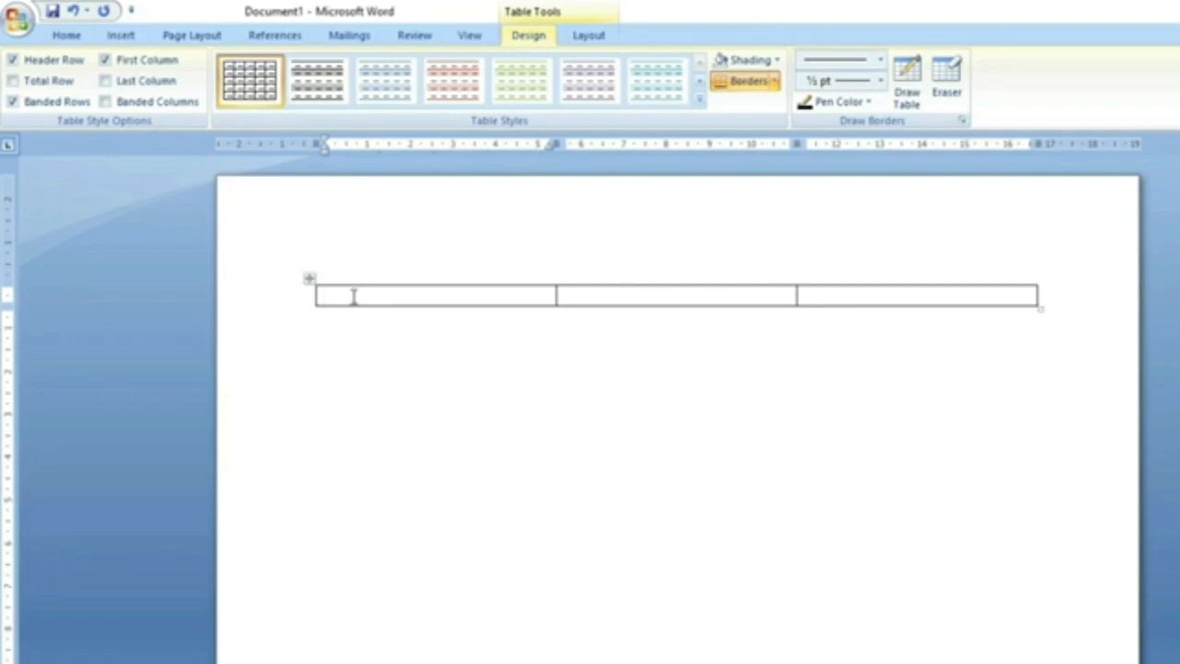
pyautogui.click(648, 295)
pyautogui.click(853, 295)
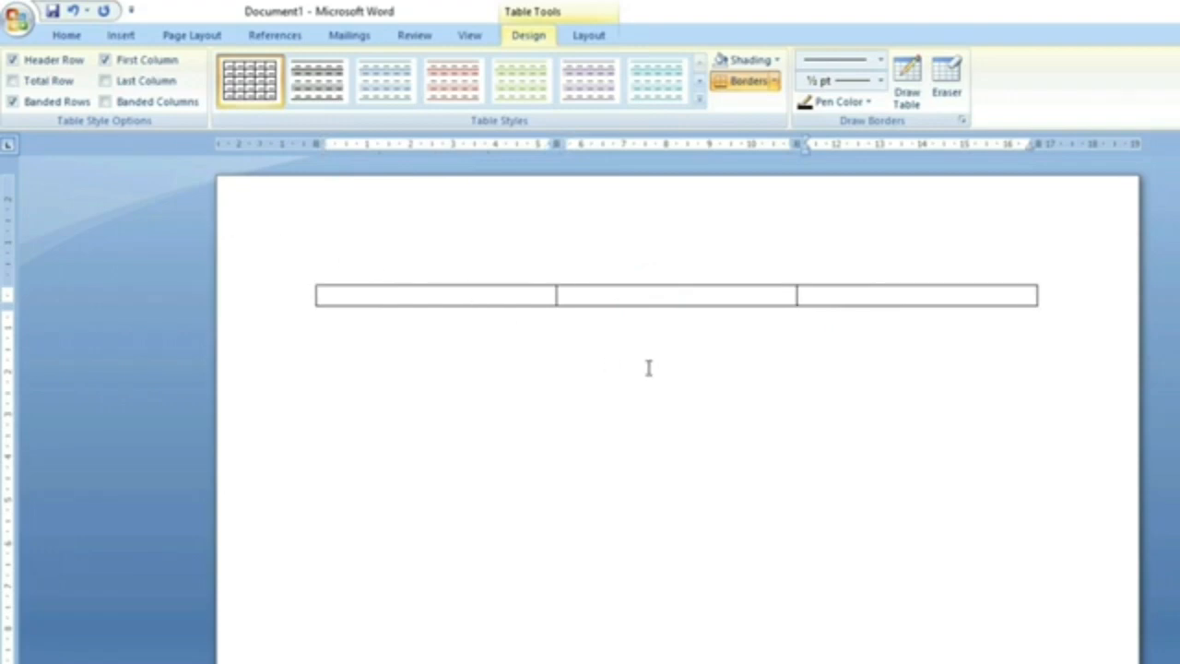
pyautogui.rightClick(312, 280)
pyautogui.click(348, 292)
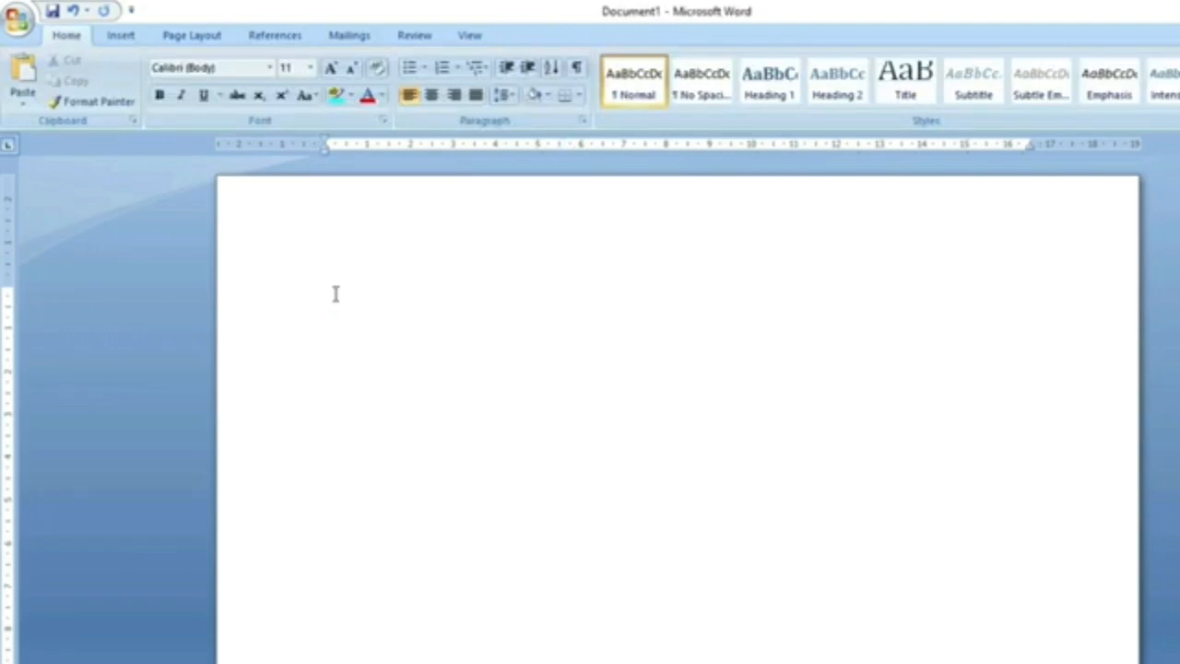
# Step: Create a single-row, six-column table from a text line of seven plus signs separated by runs of hyphens
pyautogui.write('+----------')
pyautogui.write('+')
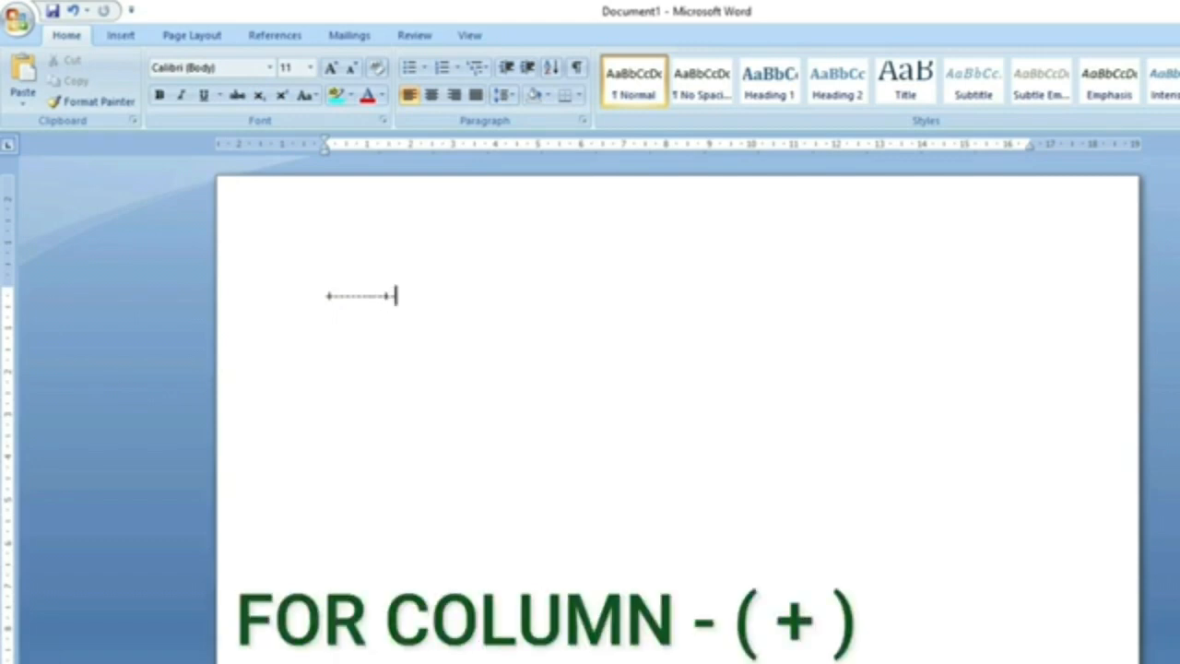
pyautogui.write('---------+-----------+-')
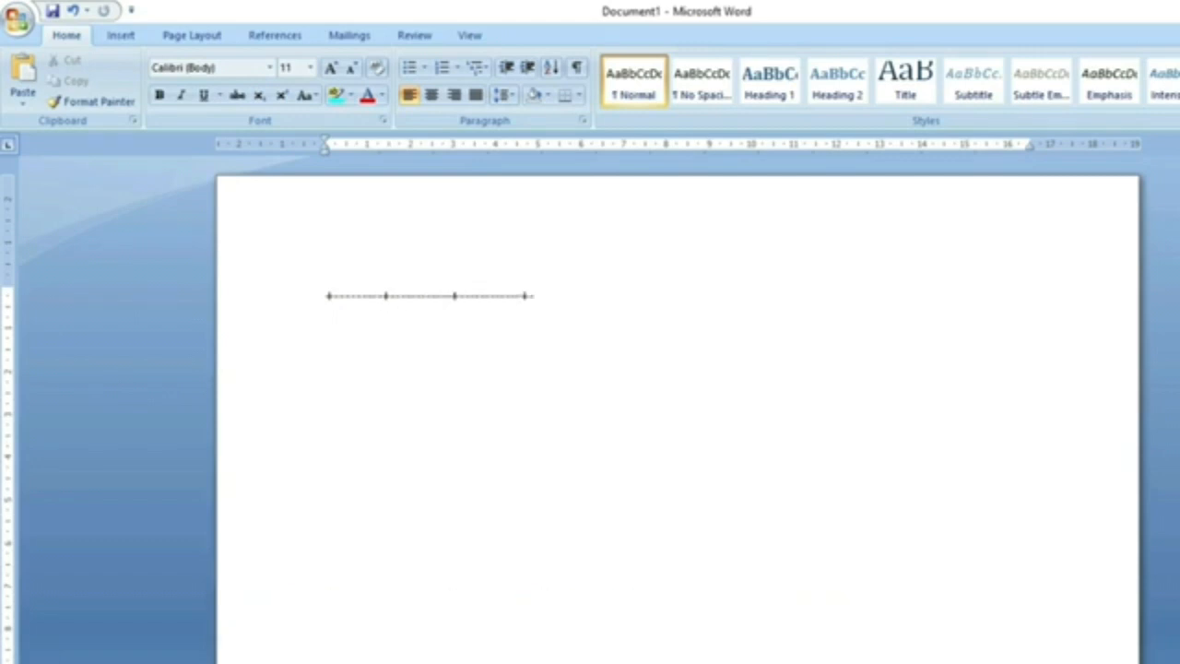
pyautogui.write('----------+------------+-----------+---------+')
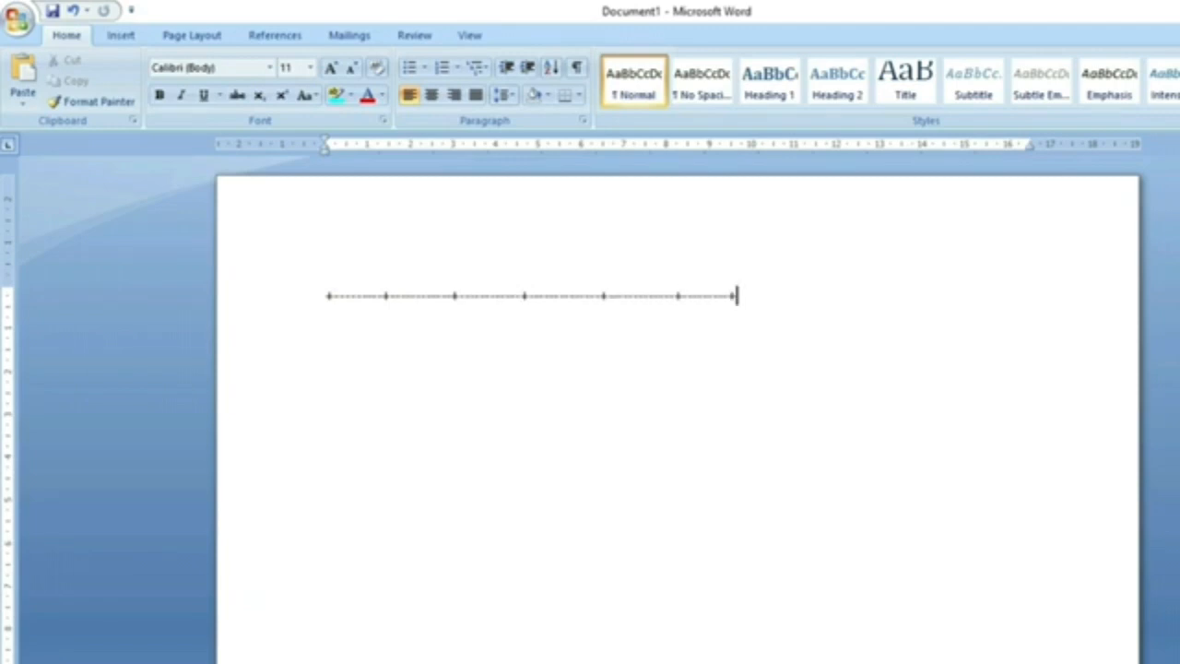
pyautogui.press('Return')
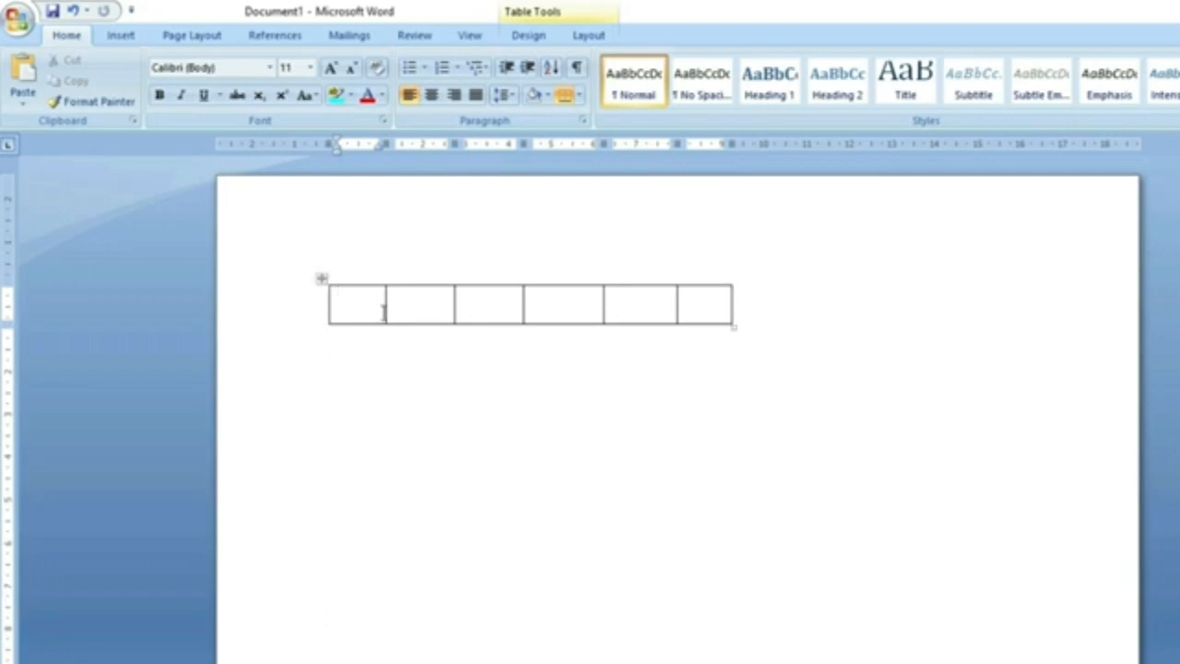
# Step: Enlarge the six-column table to span the page's text width, and cut it from the document
pyautogui.press('Tab')
pyautogui.press('Tab')
pyautogui.press('Tab')
pyautogui.press('Tab')
pyautogui.click(680, 297)
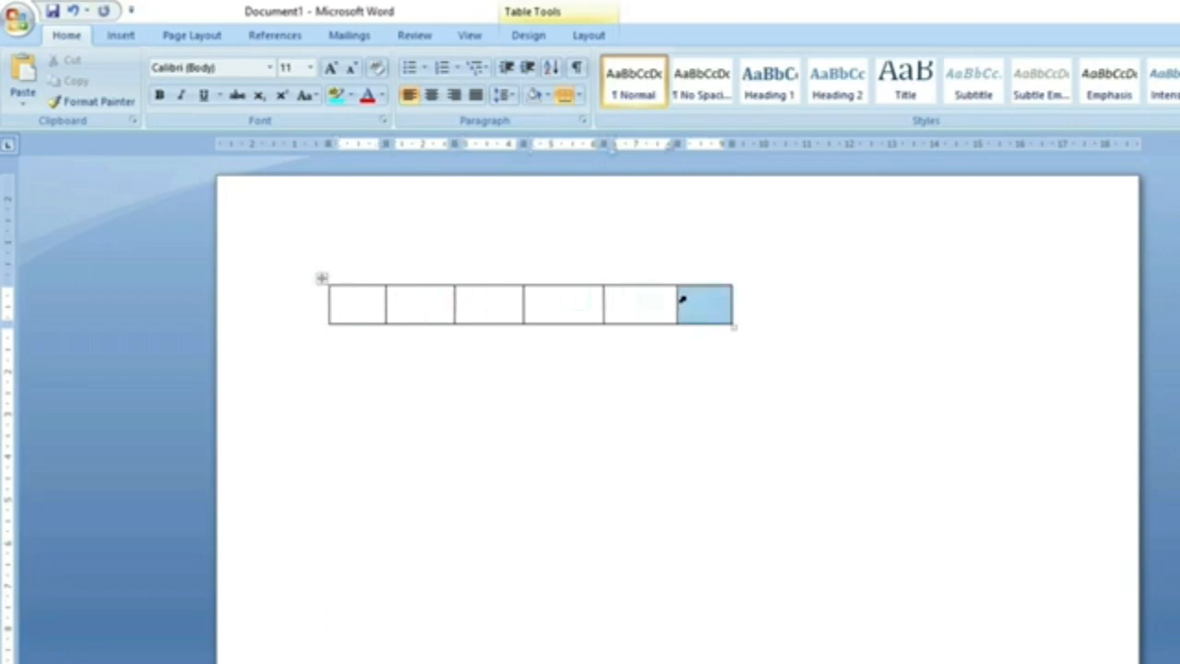
pyautogui.click(412, 300)
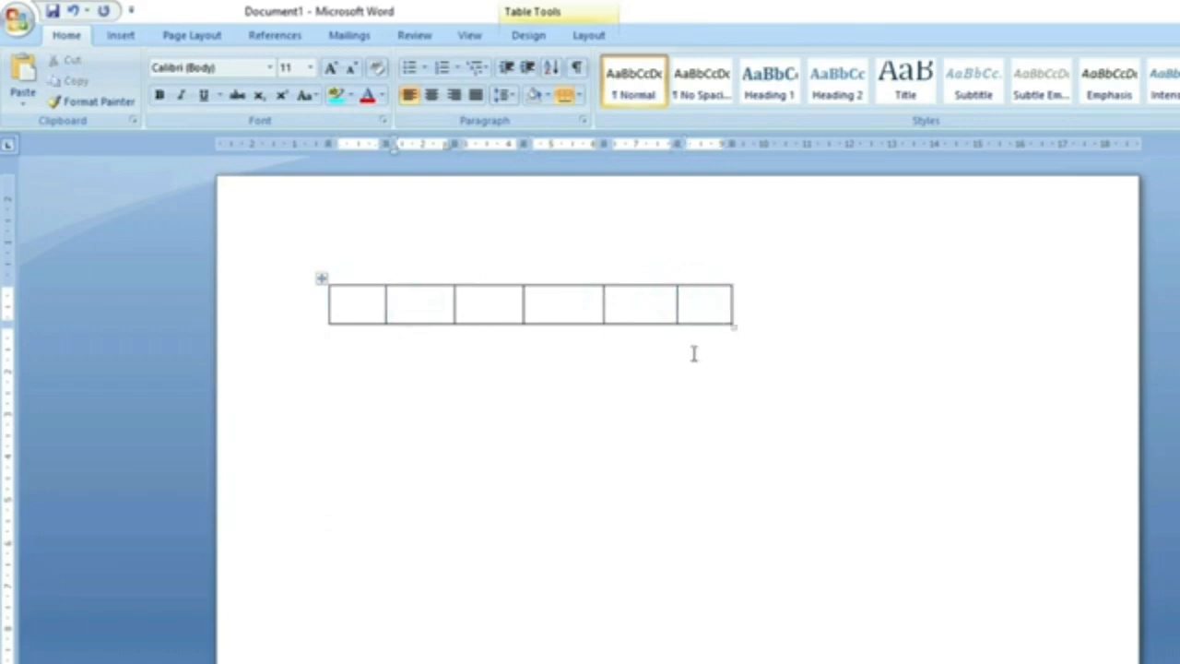
pyautogui.moveTo(735, 326); pyautogui.dragTo(1054, 508)
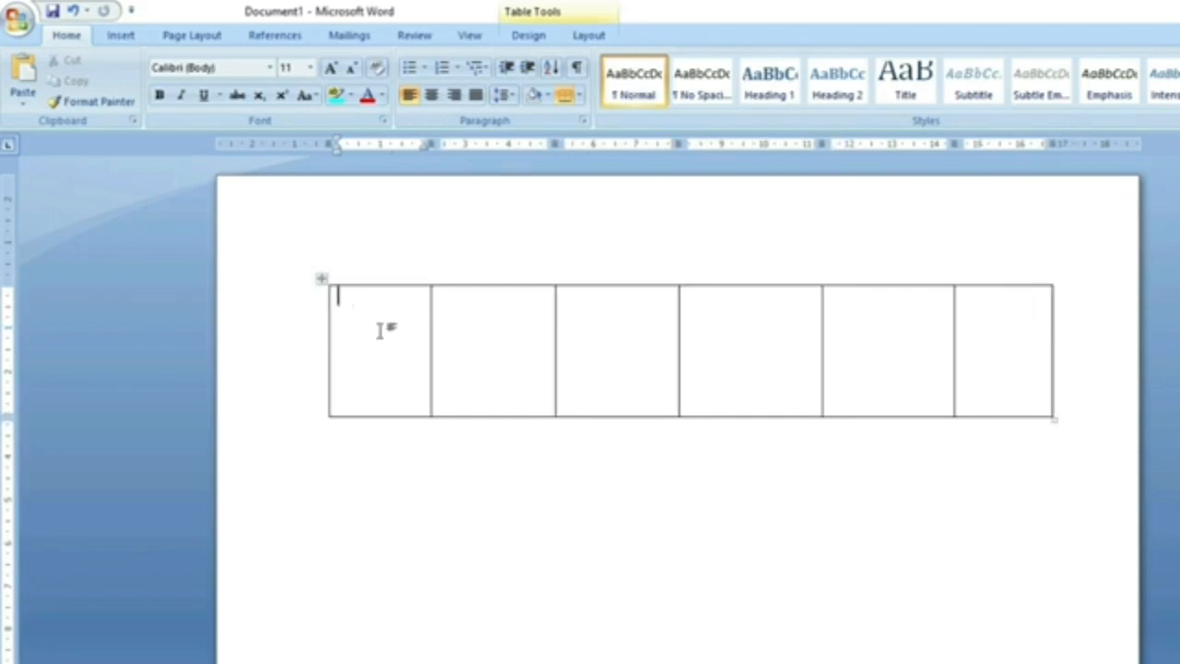
pyautogui.rightClick(322, 278)
pyautogui.click(359, 294)
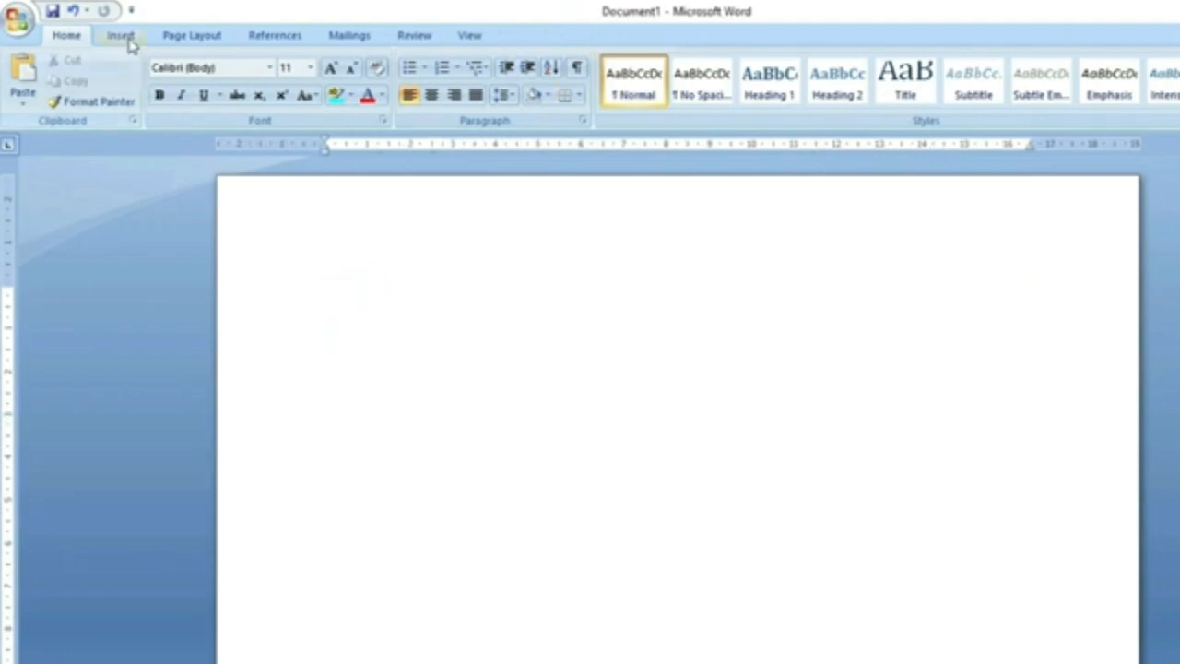
# Step: Insert a table with 3 columns and 5 rows, using automatic fixed column width
pyautogui.click(122, 36)
pyautogui.click(151, 87)
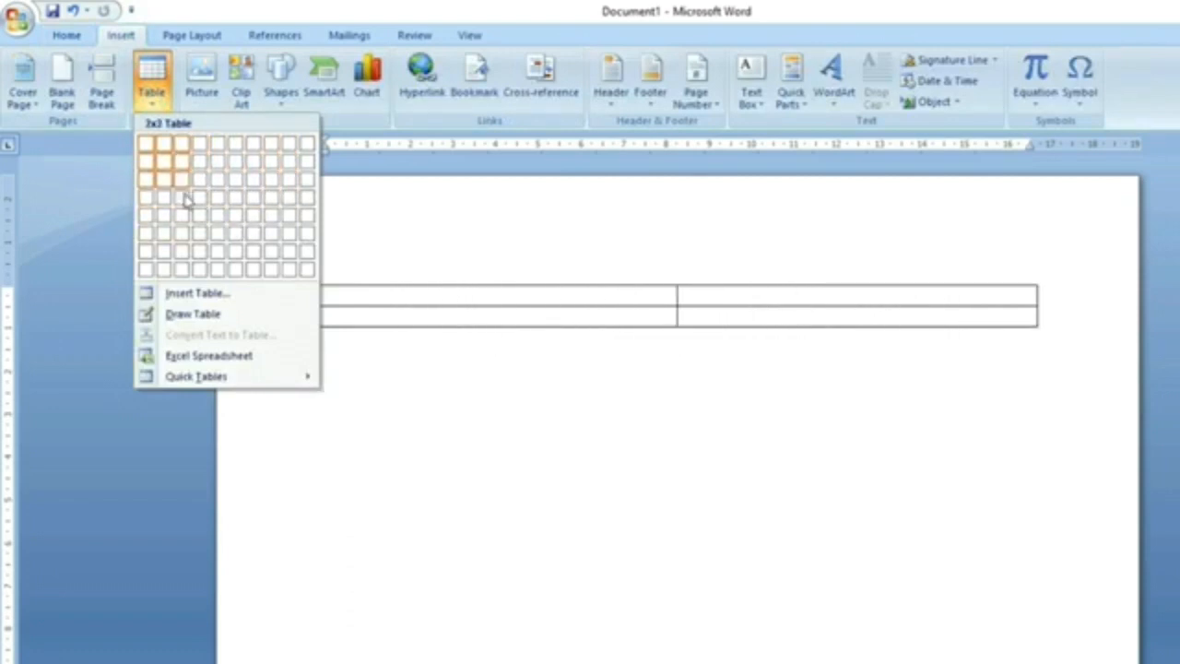
pyautogui.click(175, 295)
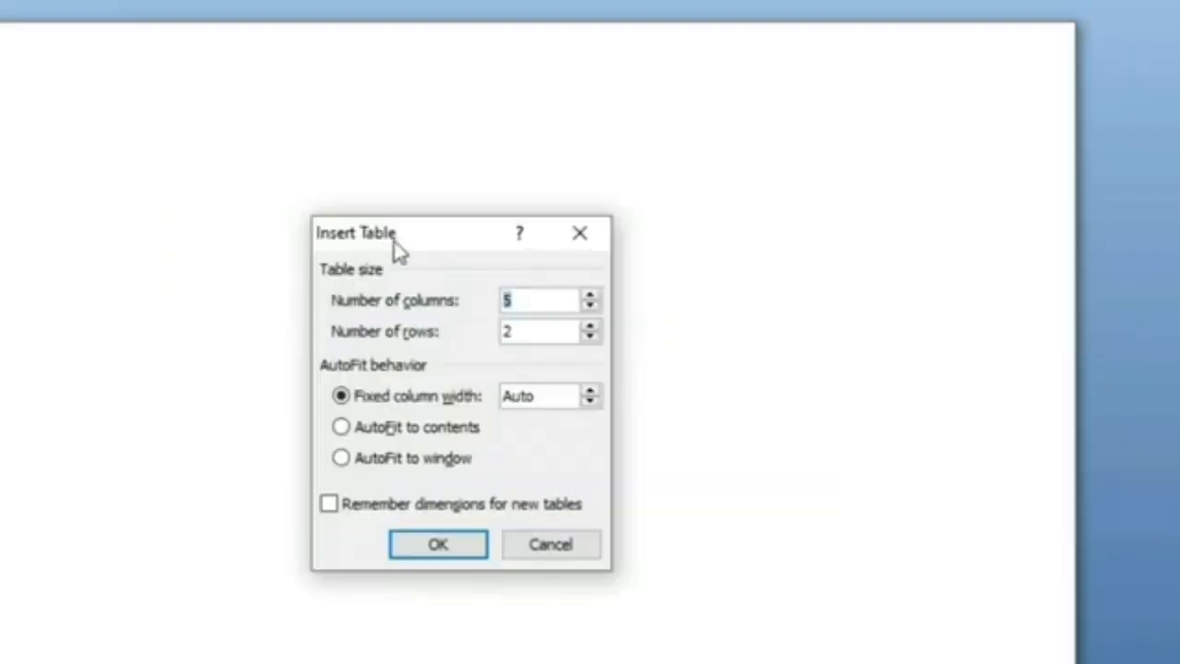
pyautogui.moveTo(399, 247); pyautogui.dragTo(483, 223)
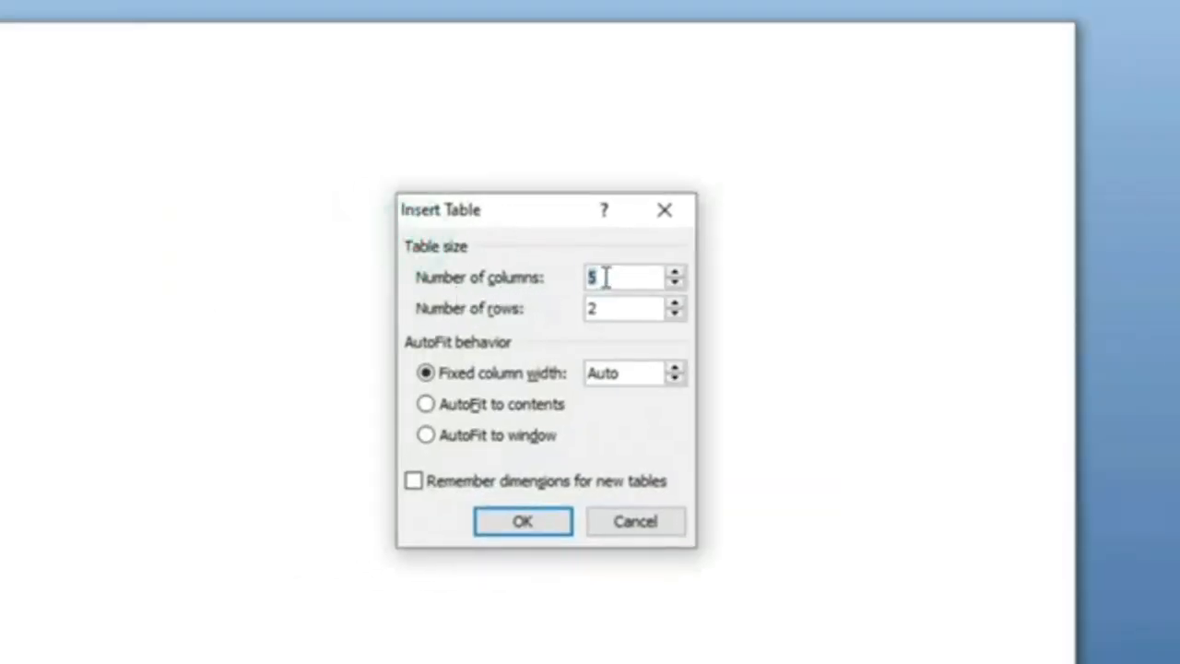
pyautogui.write('3')
pyautogui.doubleClick(627, 305)
pyautogui.write('5')
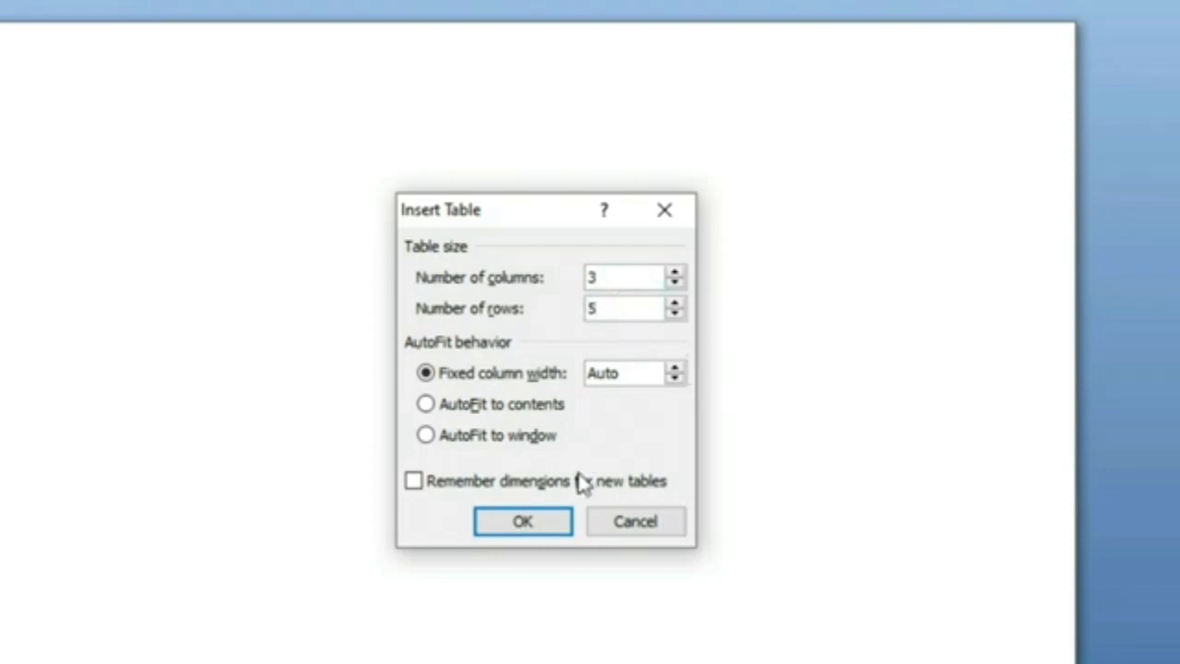
pyautogui.click(522, 520)
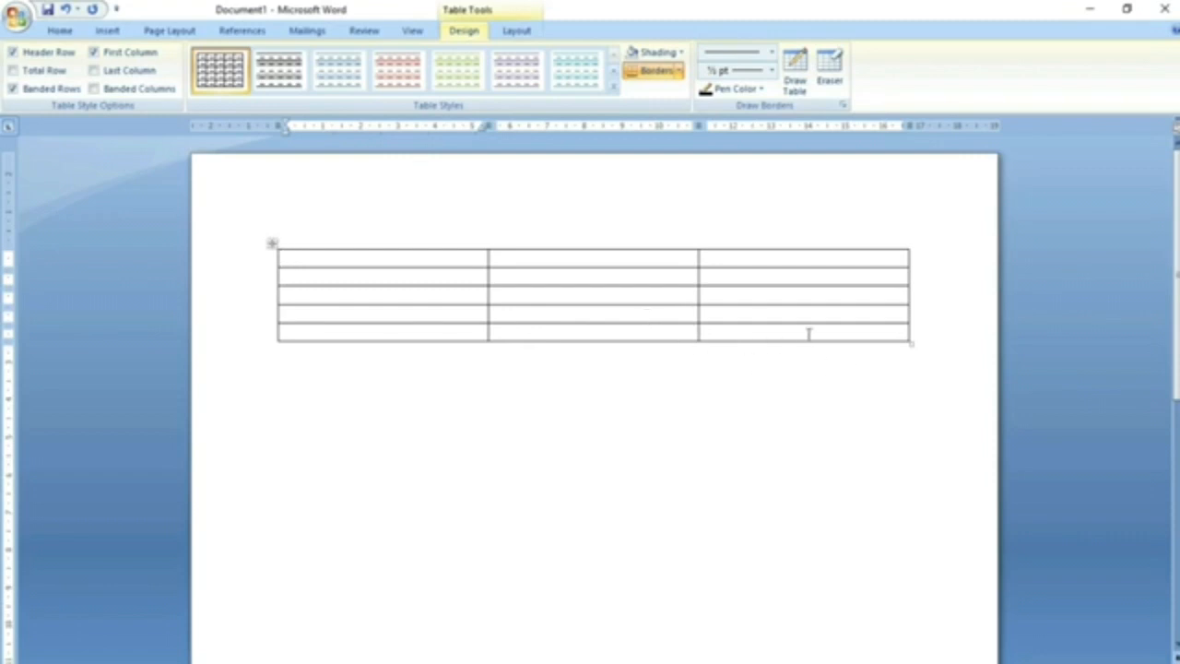
# Step: Stretch the table's height so that each row is about 1.3 cm high
pyautogui.moveTo(910, 344); pyautogui.dragTo(911, 504)
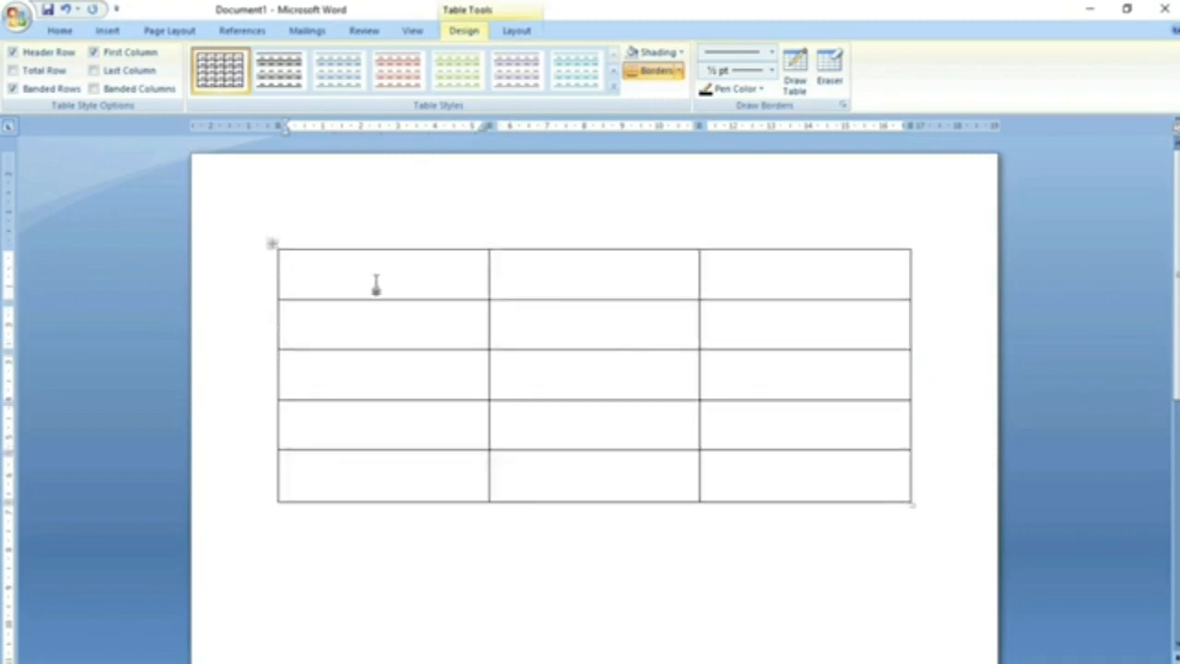
pyautogui.moveTo(350, 264); pyautogui.dragTo(813, 467)
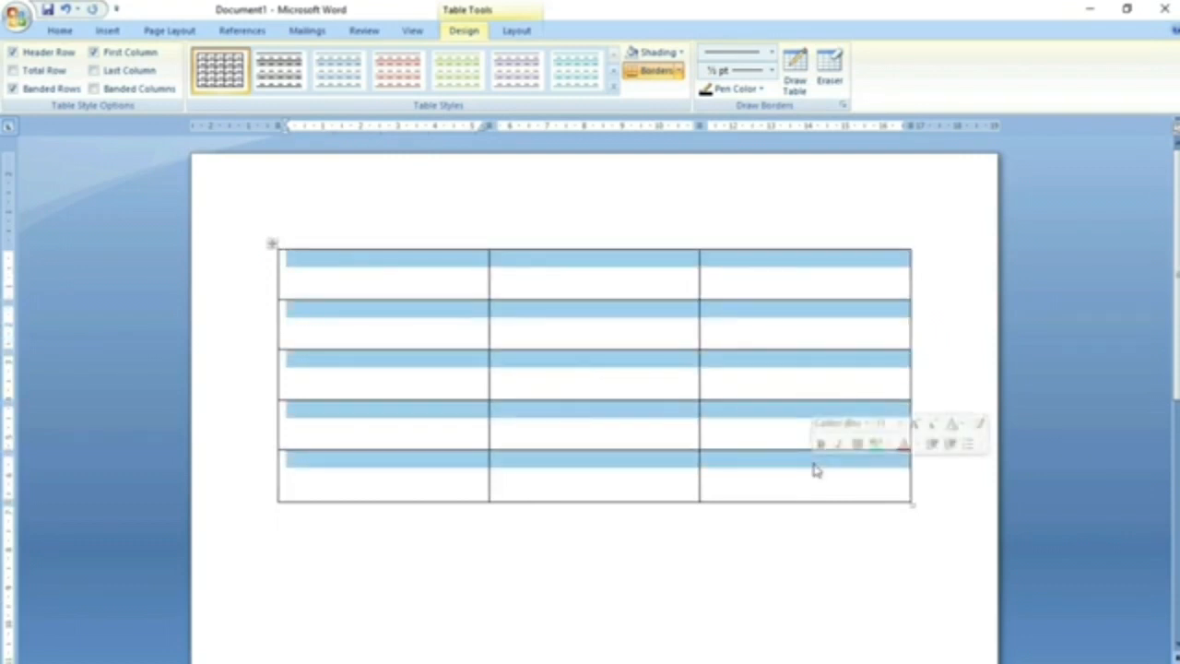
pyautogui.click(741, 377)
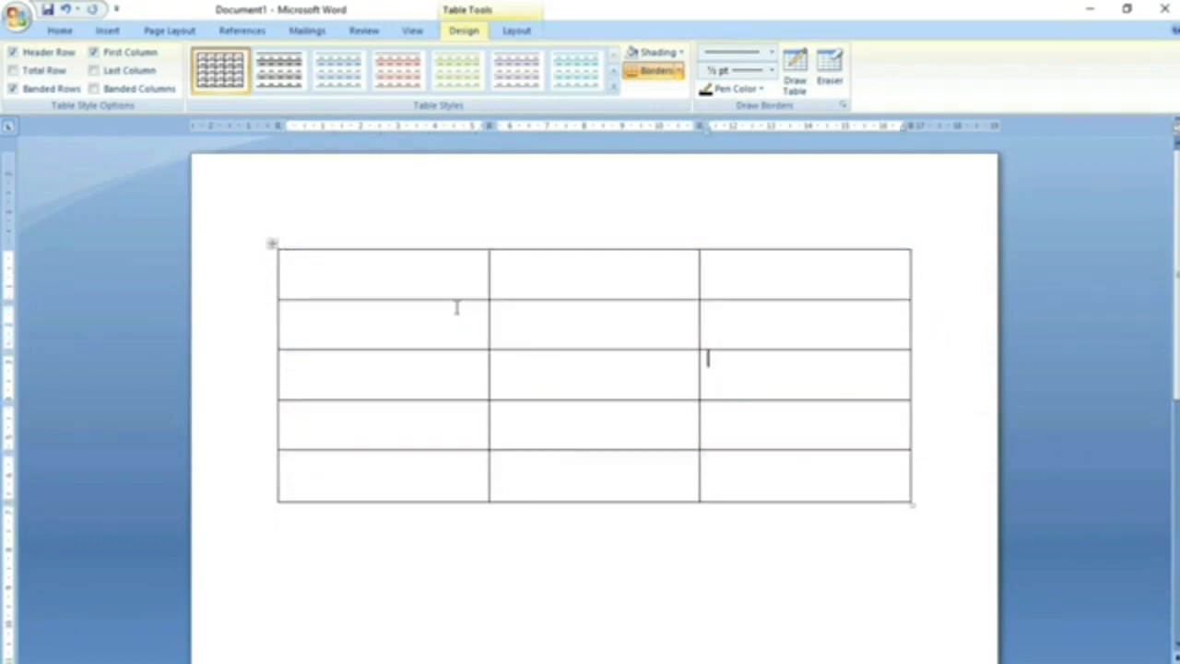
pyautogui.click(557, 328)
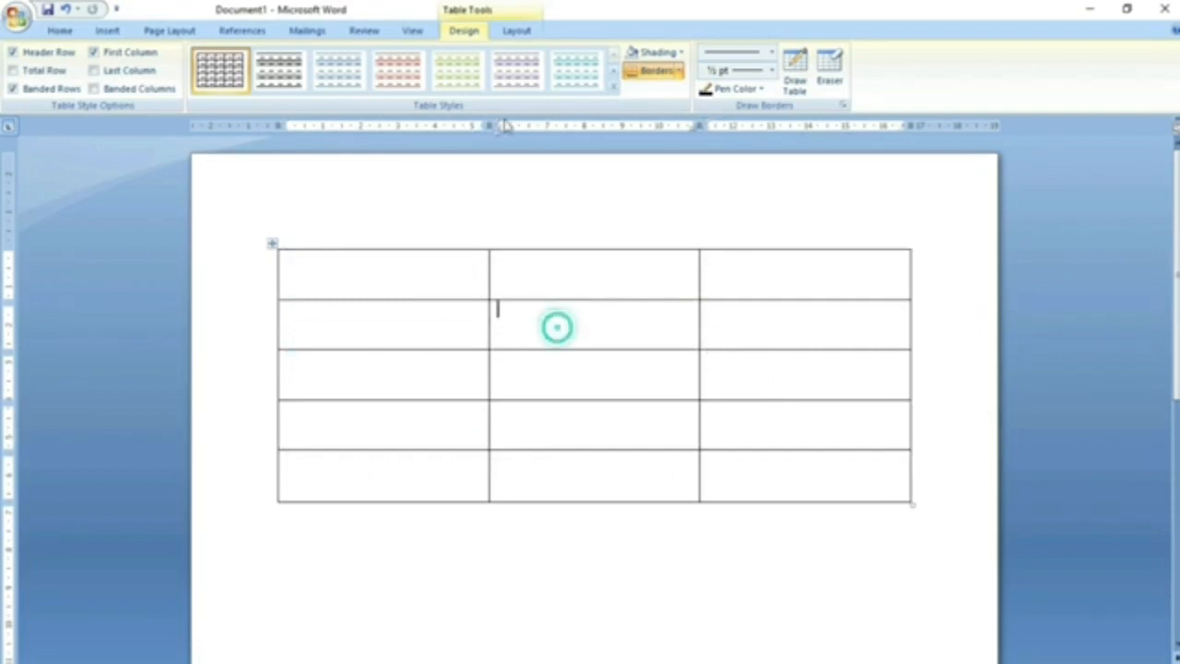
# Step: Review the table's design and layout tools, including the available table styles and border options
pyautogui.click(465, 31)
pyautogui.click(515, 31)
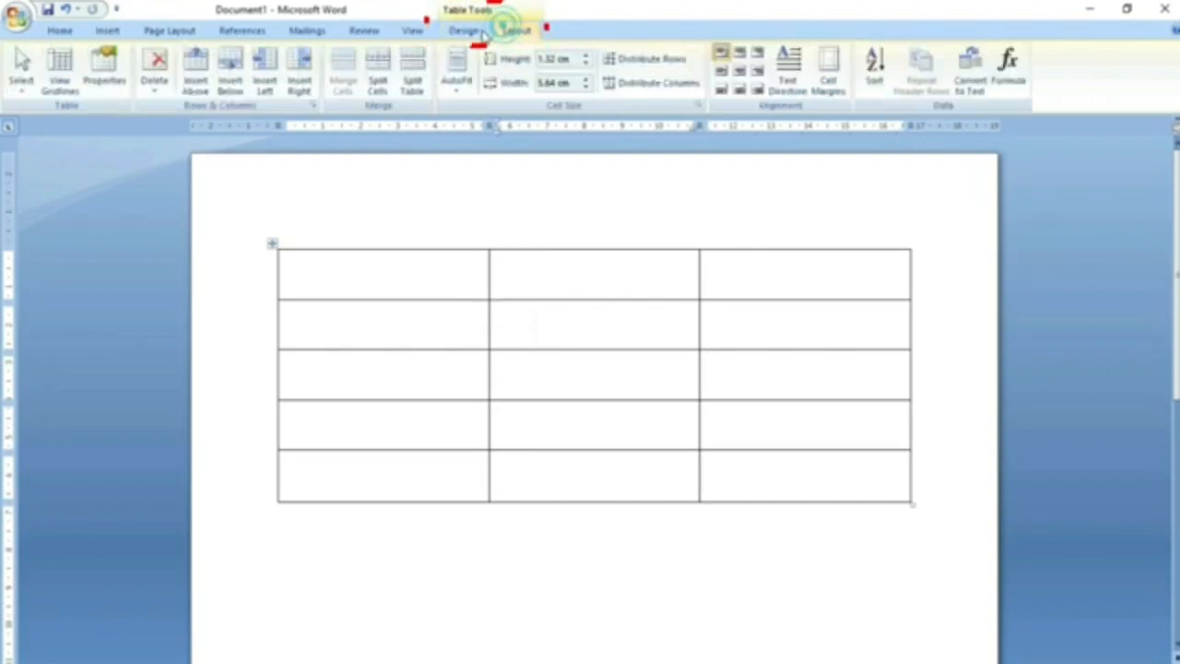
pyautogui.click(465, 32)
pyautogui.click(518, 31)
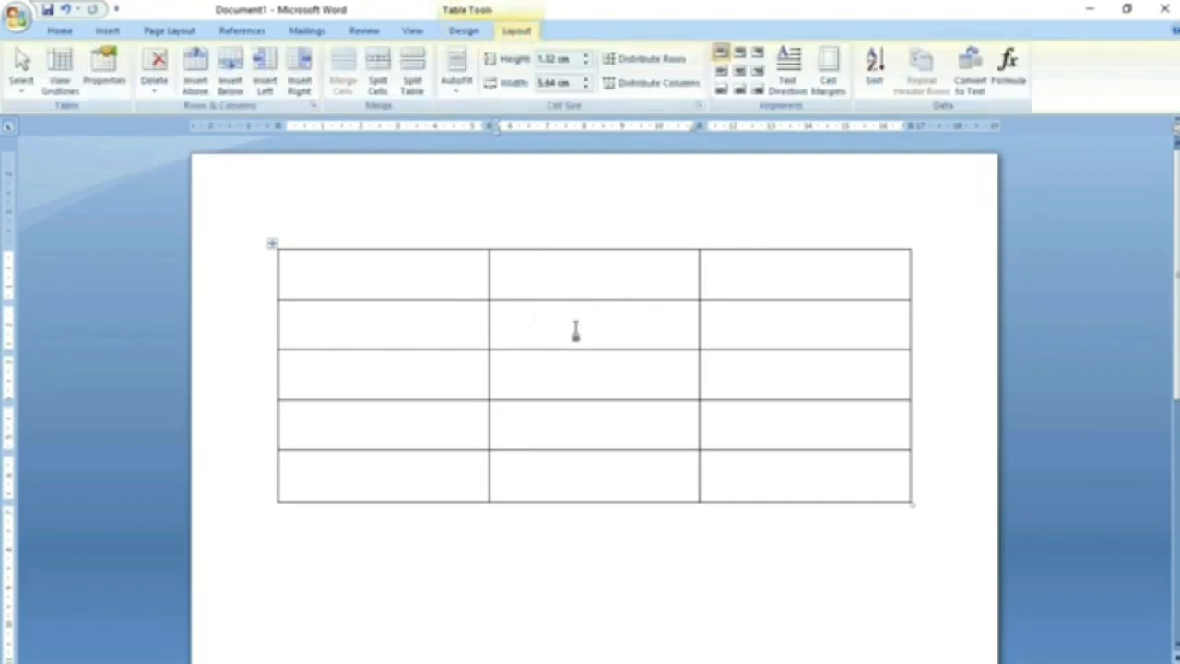
pyautogui.click(464, 32)
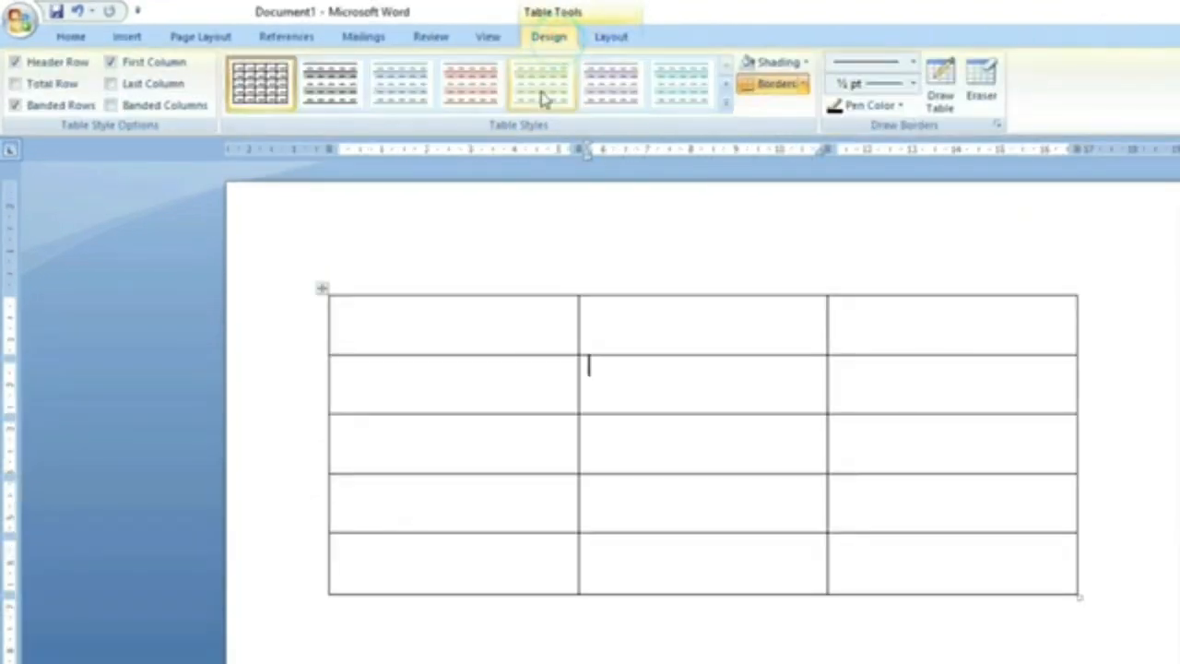
pyautogui.click(525, 317)
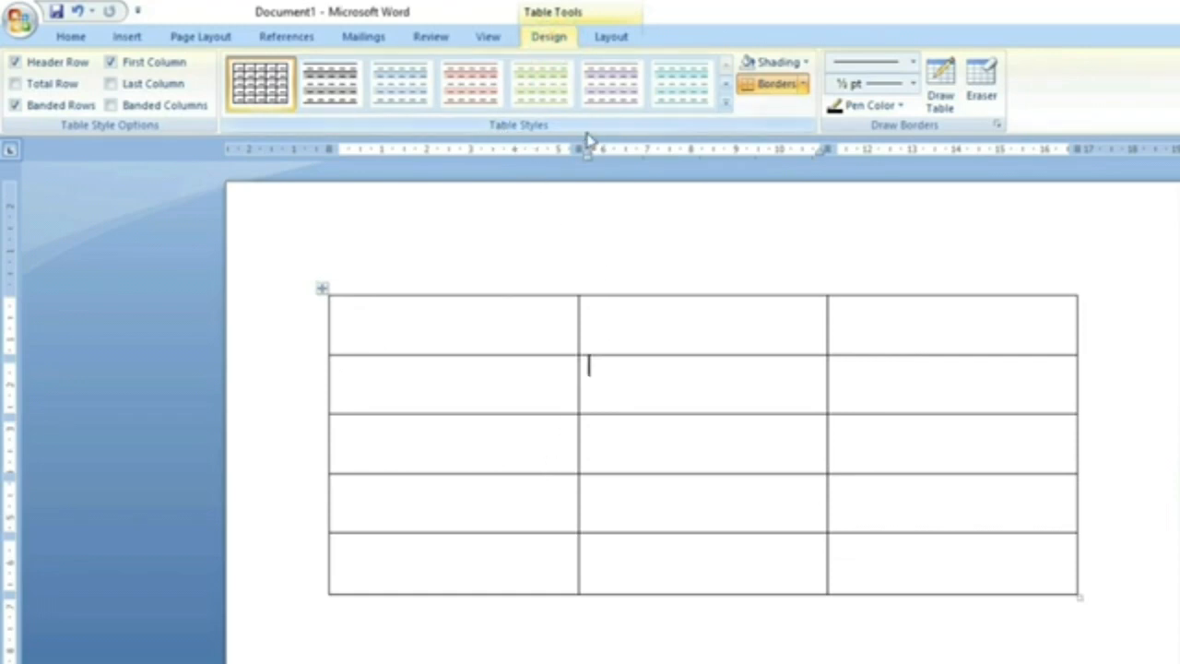
pyautogui.click(727, 109)
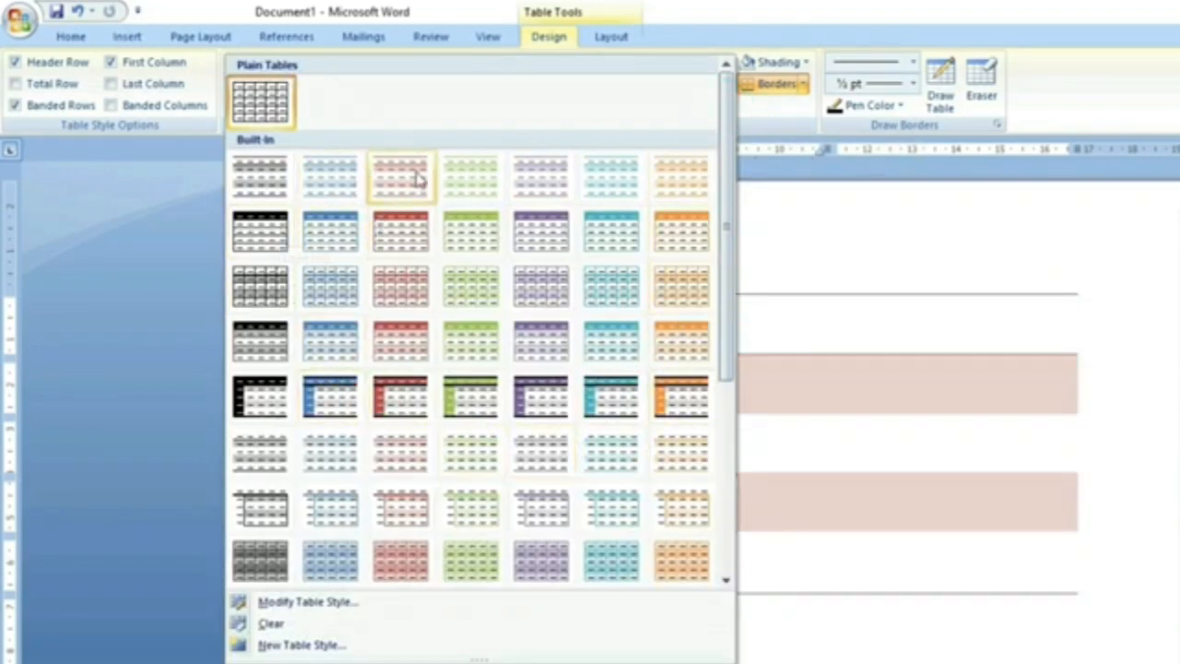
pyautogui.press('Escape')
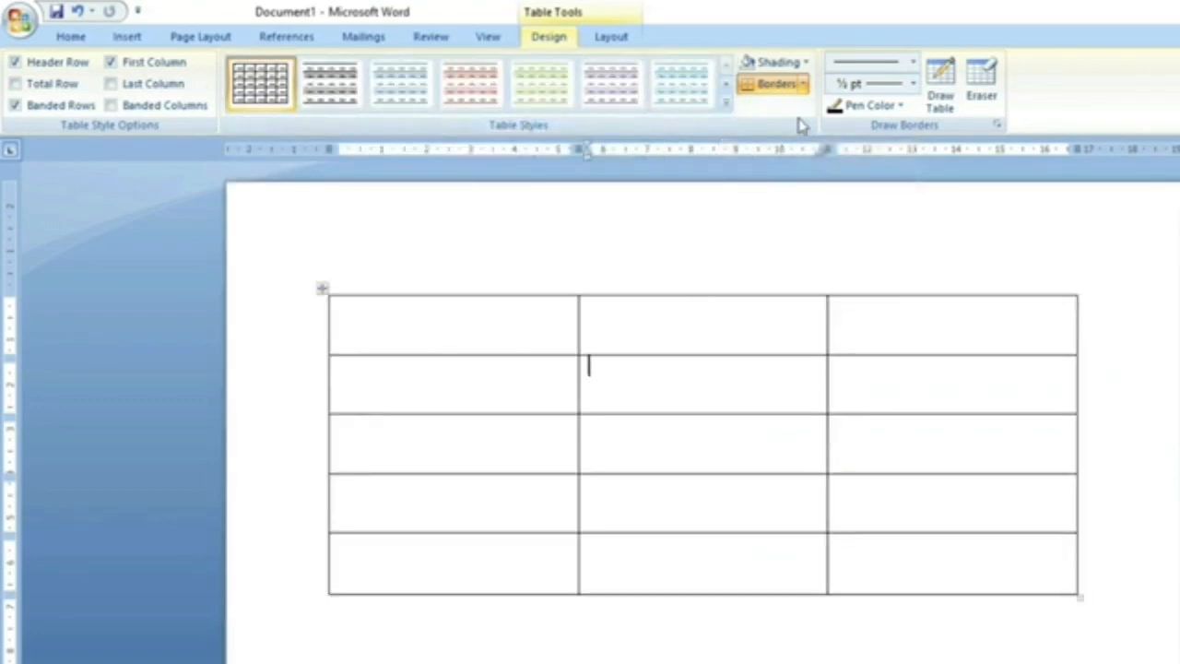
pyautogui.click(804, 84)
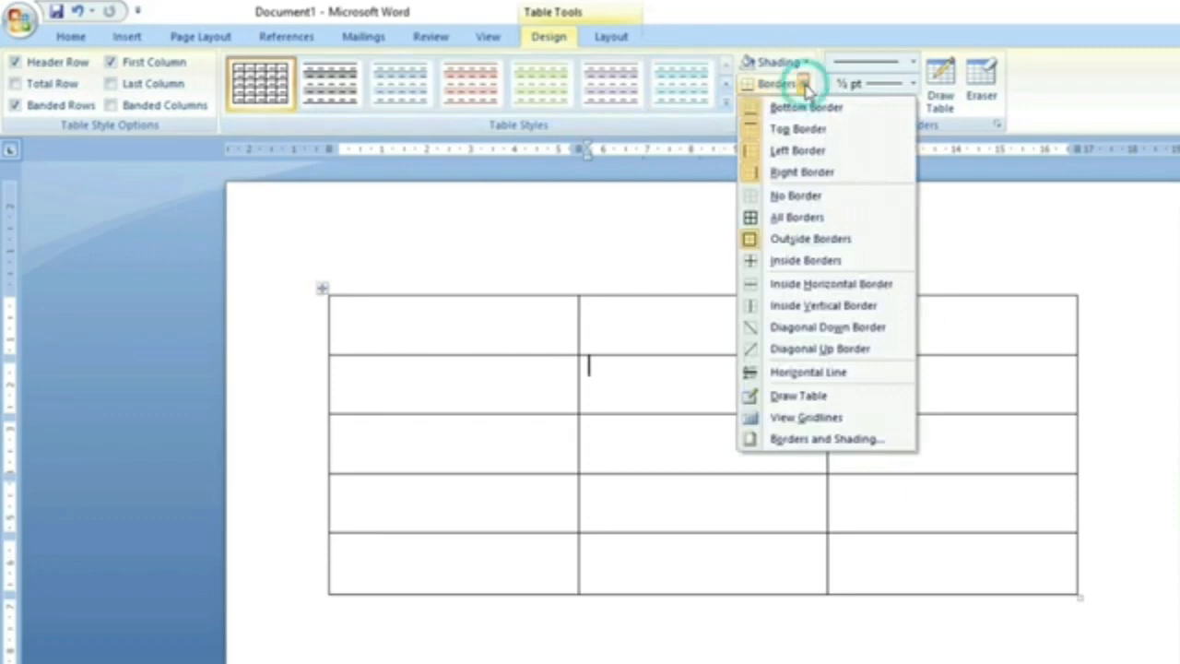
pyautogui.click(581, 424)
# Step: Shade all three cells of the table's first row with a light tan theme colour
pyautogui.moveTo(468, 323); pyautogui.dragTo(966, 311)
pyautogui.click(805, 62)
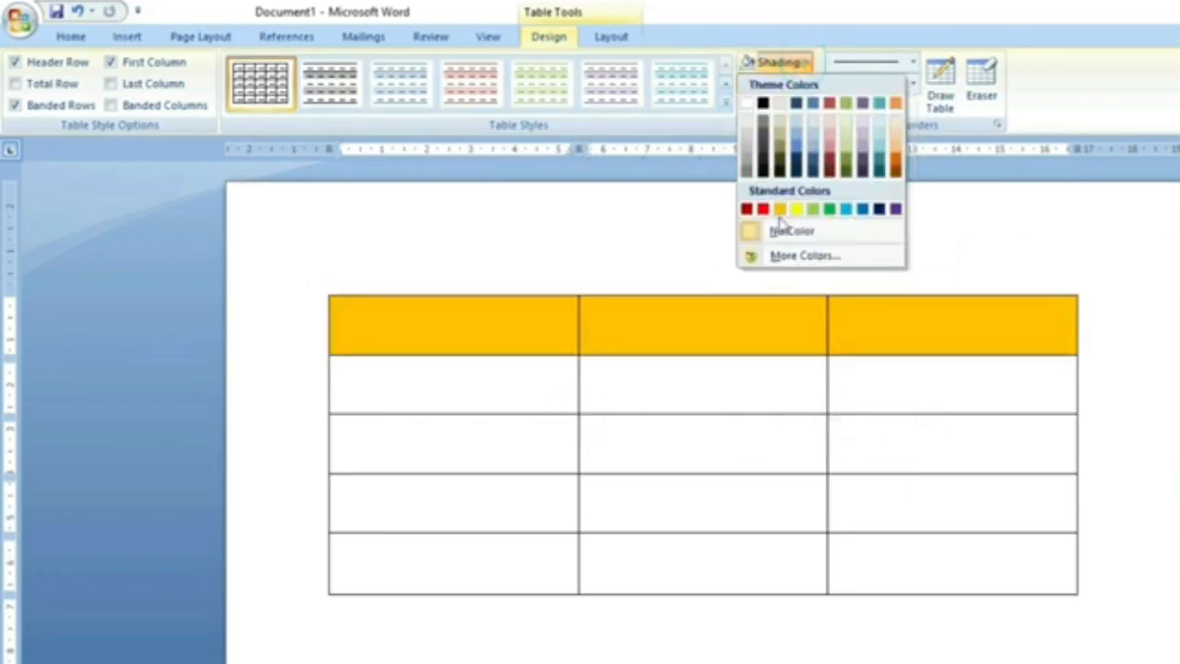
pyautogui.click(779, 122)
pyautogui.click(712, 415)
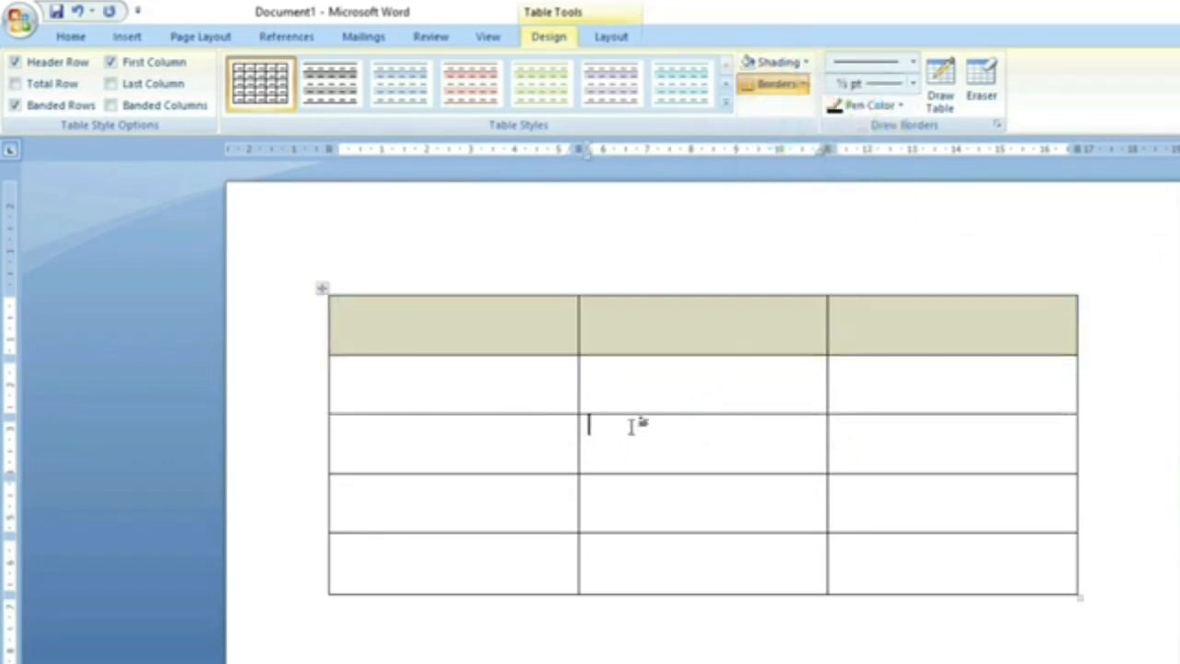
pyautogui.moveTo(461, 323); pyautogui.dragTo(956, 561)
pyautogui.click(584, 367)
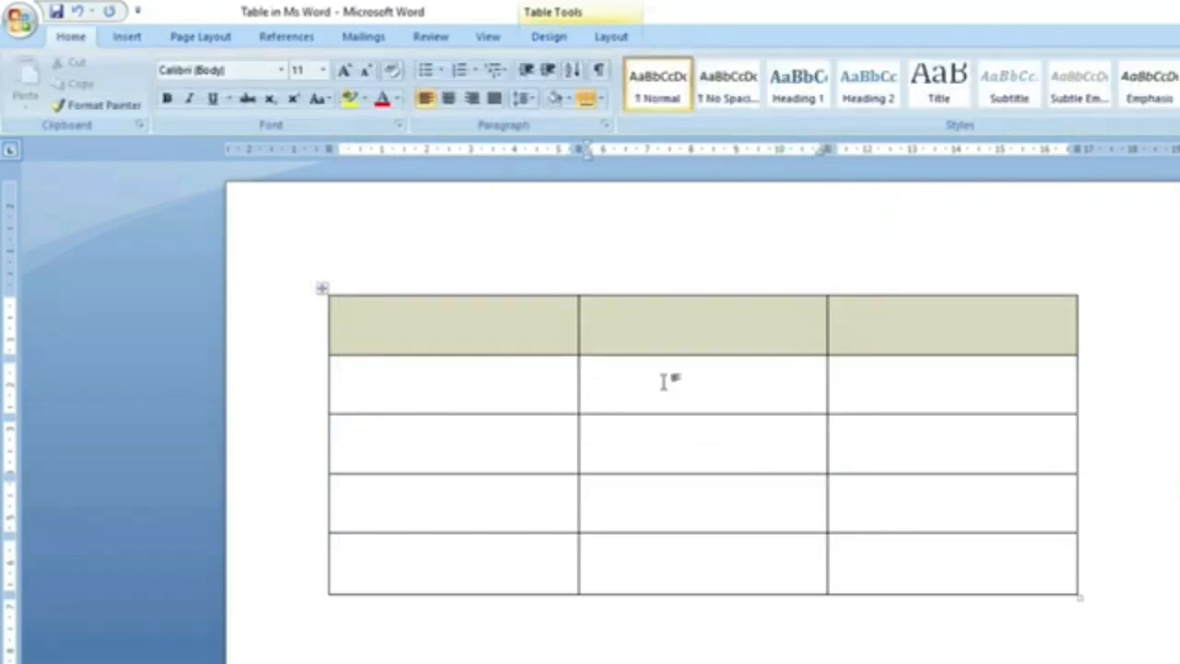
pyautogui.click(565, 44)
pyautogui.click(610, 39)
pyautogui.click(551, 38)
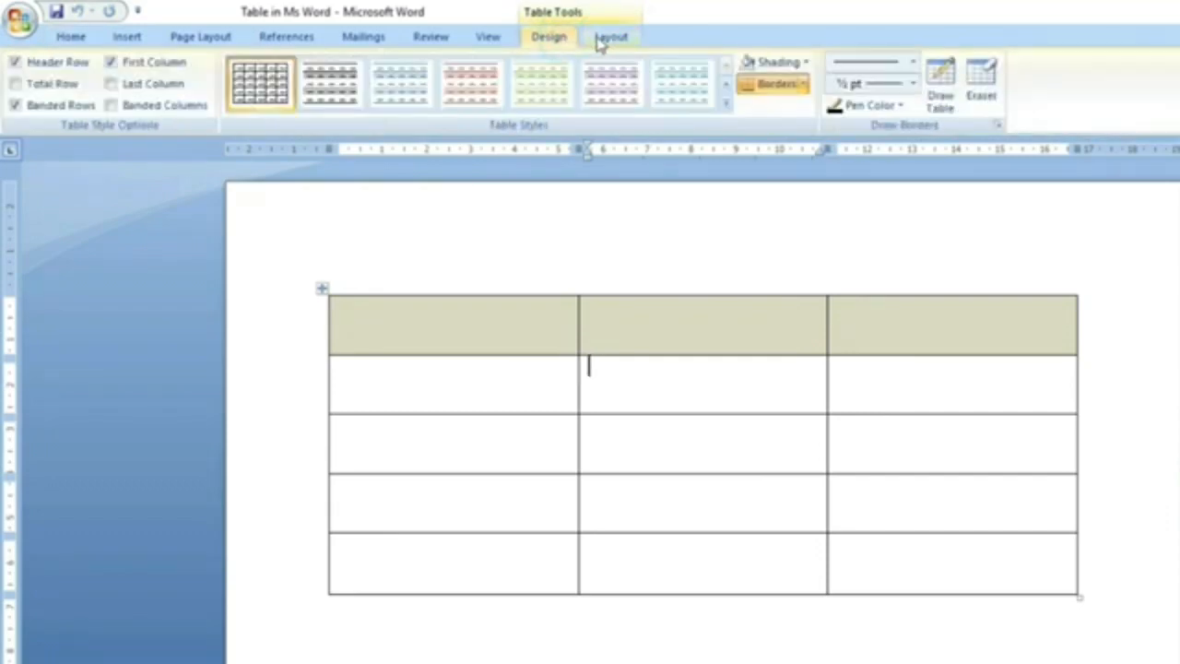
pyautogui.click(601, 41)
pyautogui.click(553, 39)
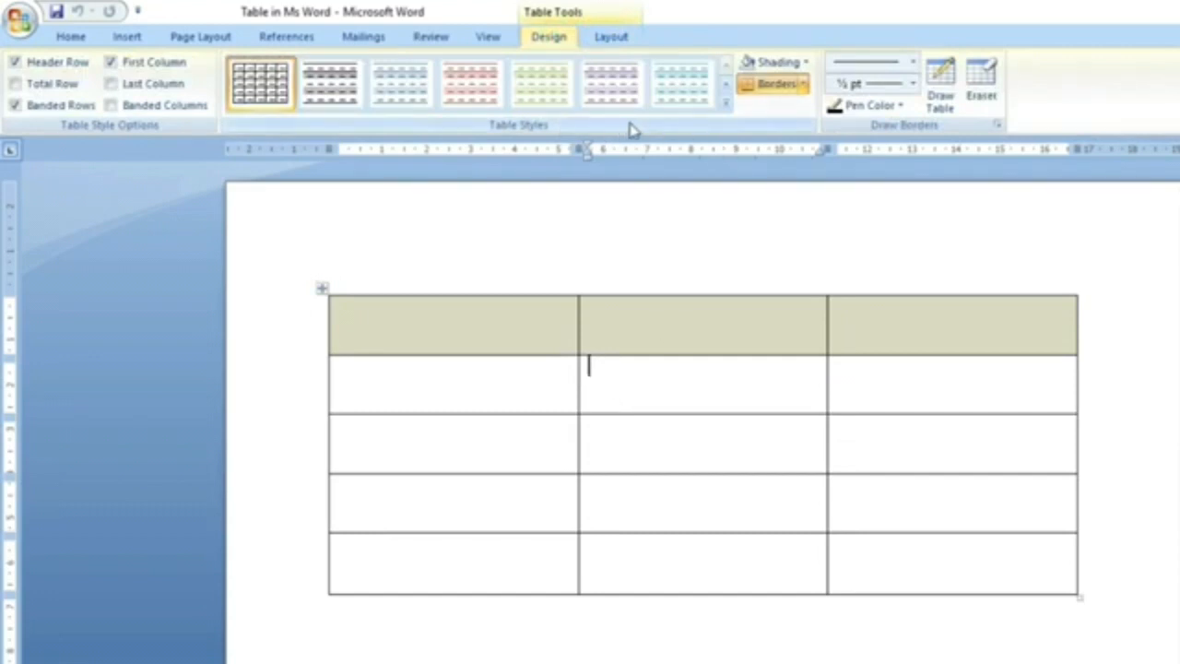
pyautogui.click(726, 102)
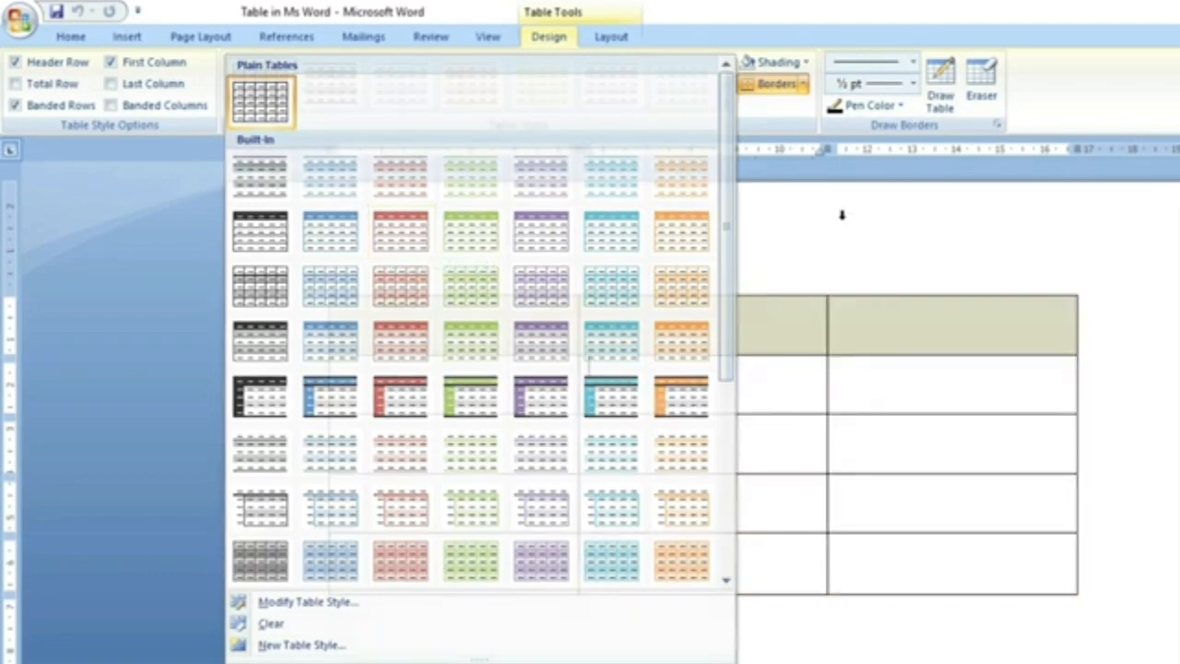
pyautogui.click(839, 216)
# Step: Remove the shading from the entire table by setting its fill to No Color
pyautogui.click(324, 288)
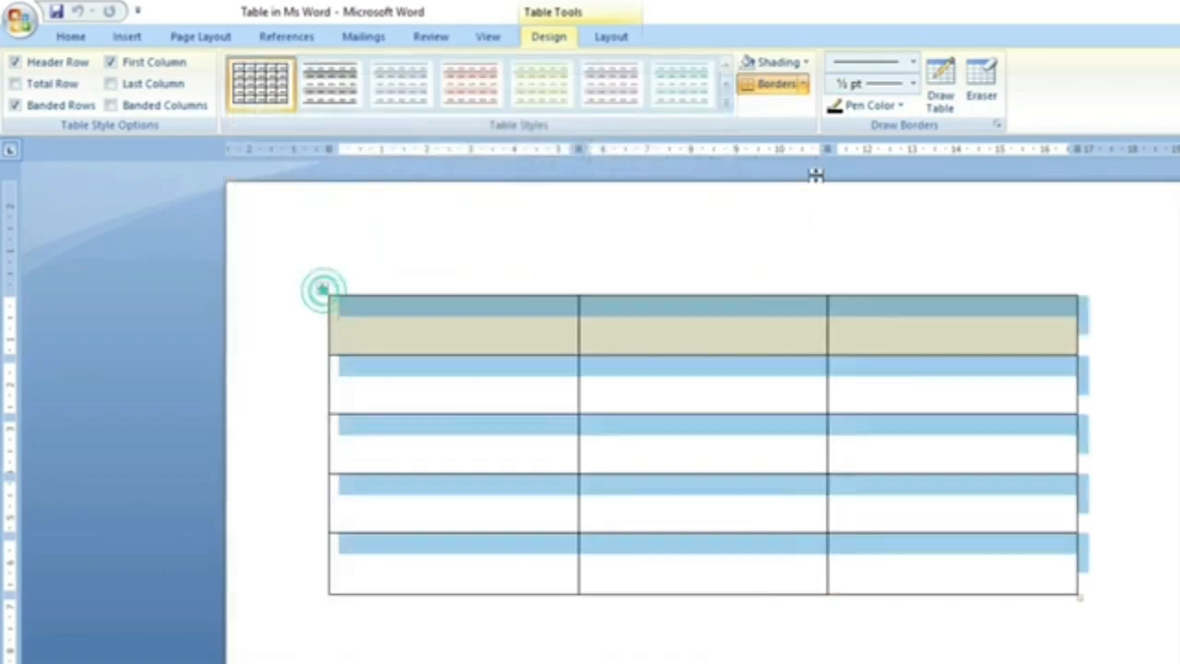
pyautogui.click(805, 64)
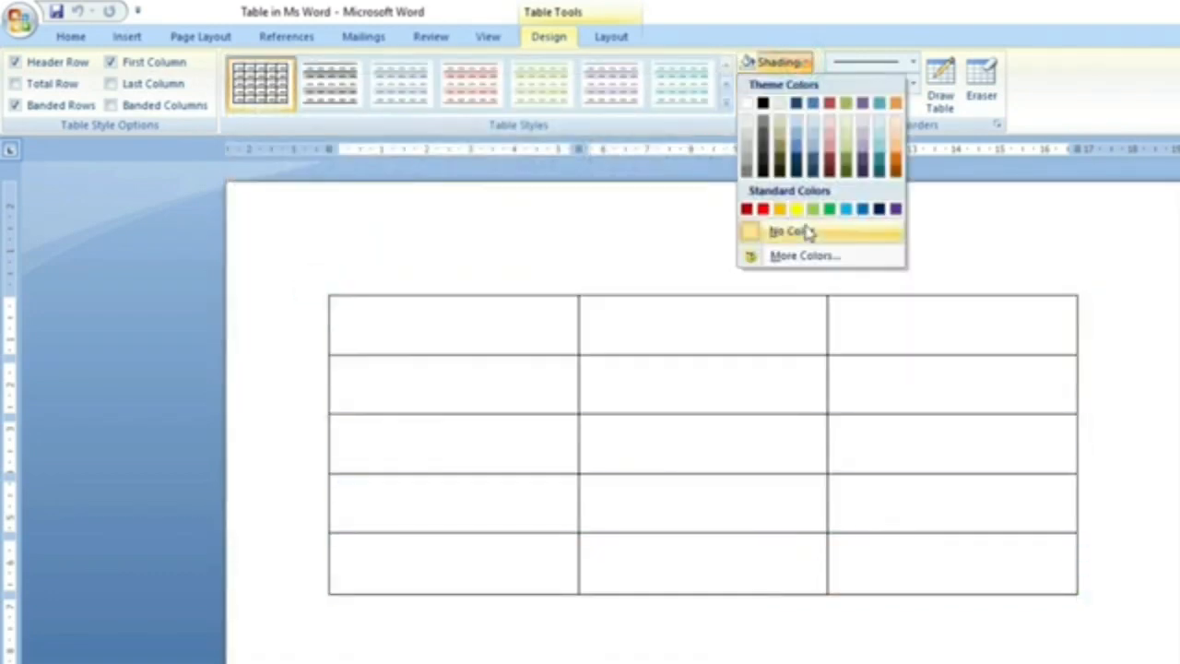
pyautogui.click(805, 231)
pyautogui.click(754, 335)
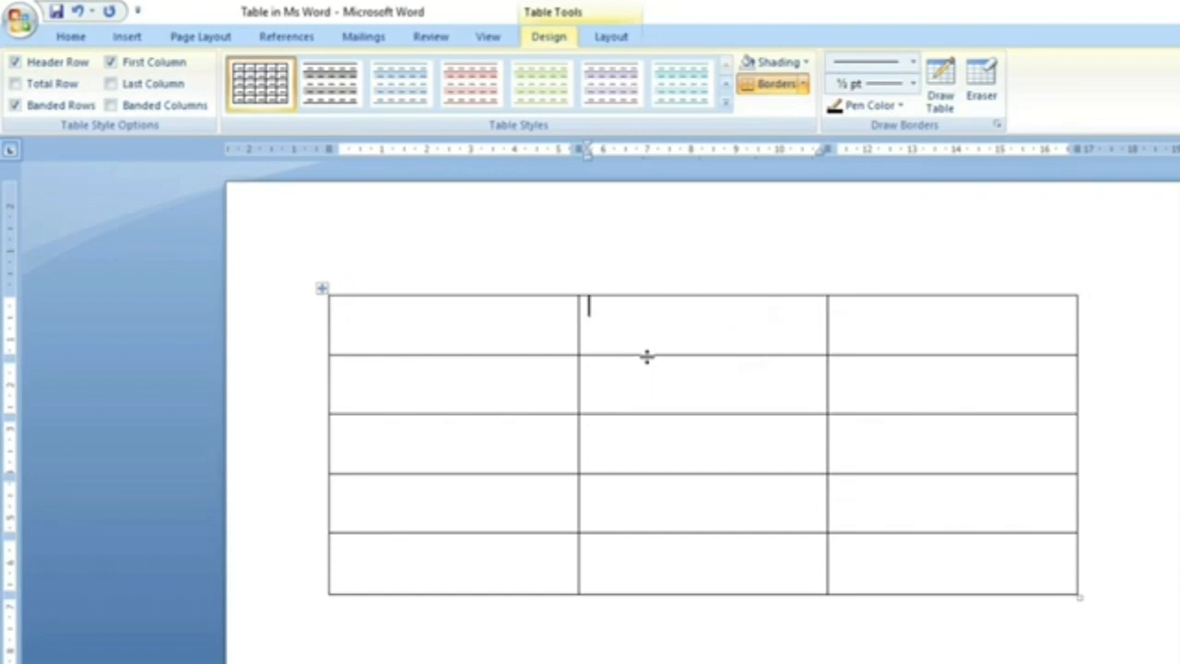
# Step: Start a new table style under a custom name and apply all borders to the whole table
pyautogui.click(726, 110)
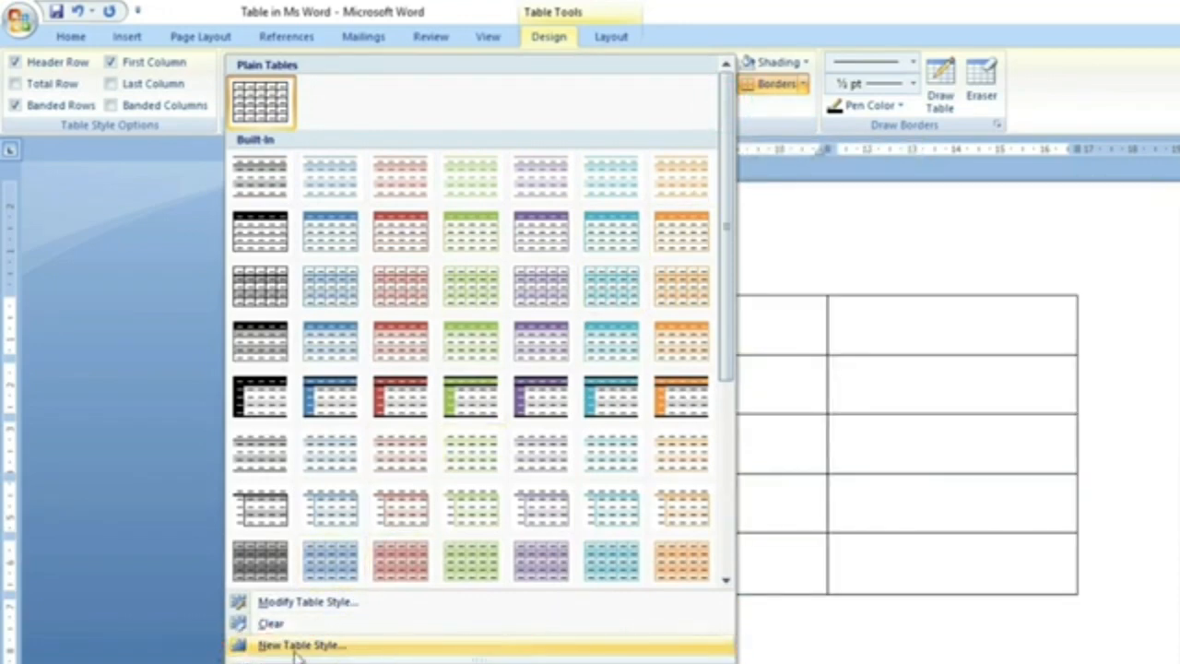
pyautogui.click(296, 645)
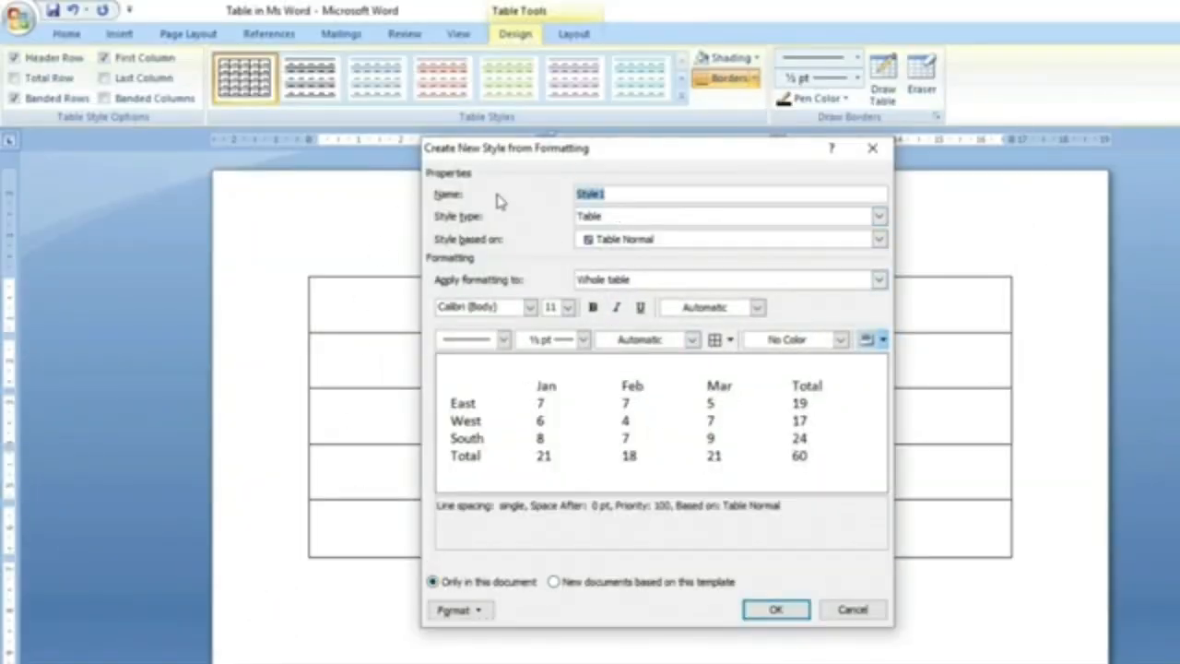
pyautogui.press('BackSpace')
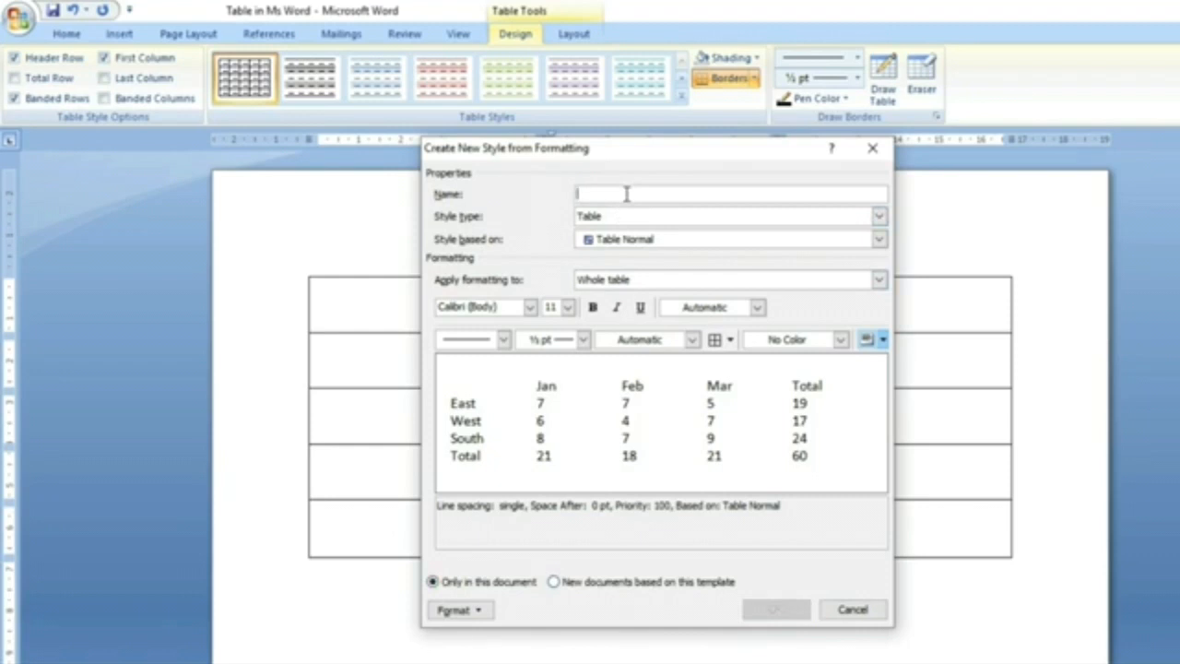
pyautogui.write('Lan')
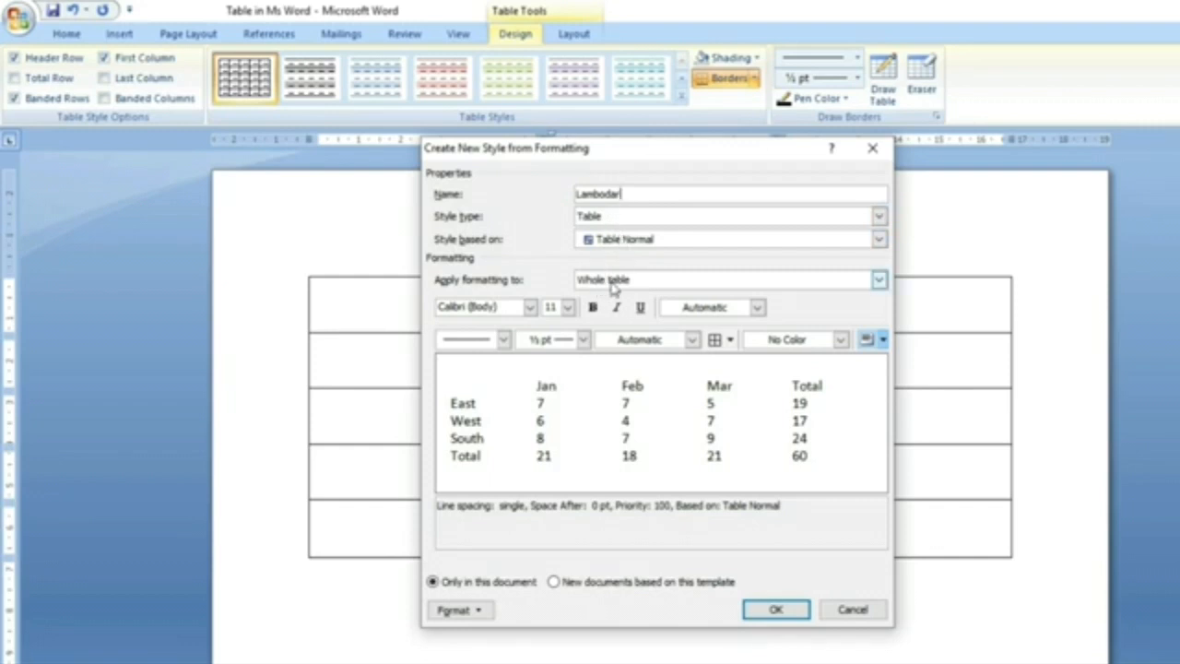
pyautogui.click(613, 281)
pyautogui.click(615, 299)
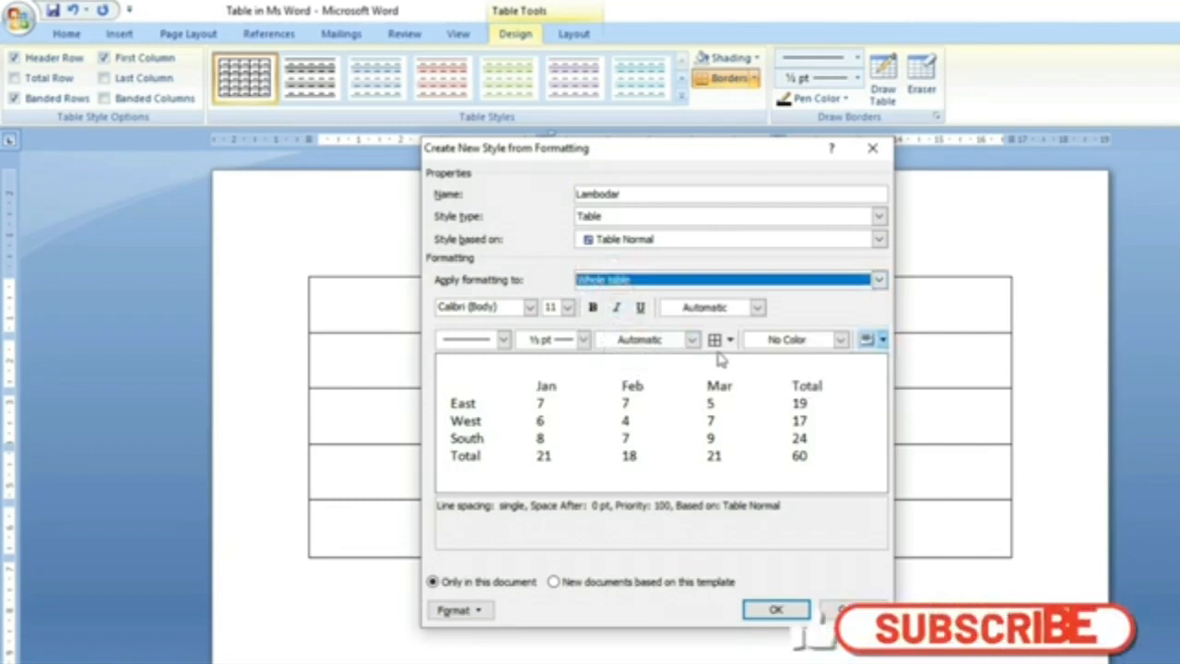
pyautogui.click(730, 340)
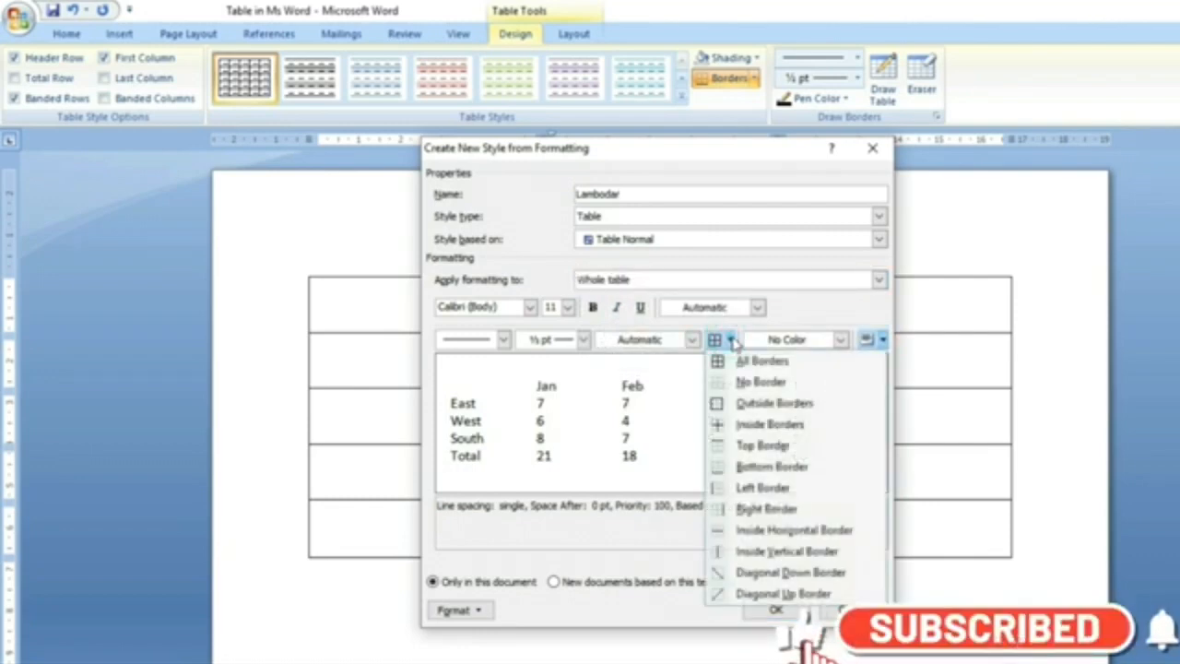
pyautogui.click(735, 361)
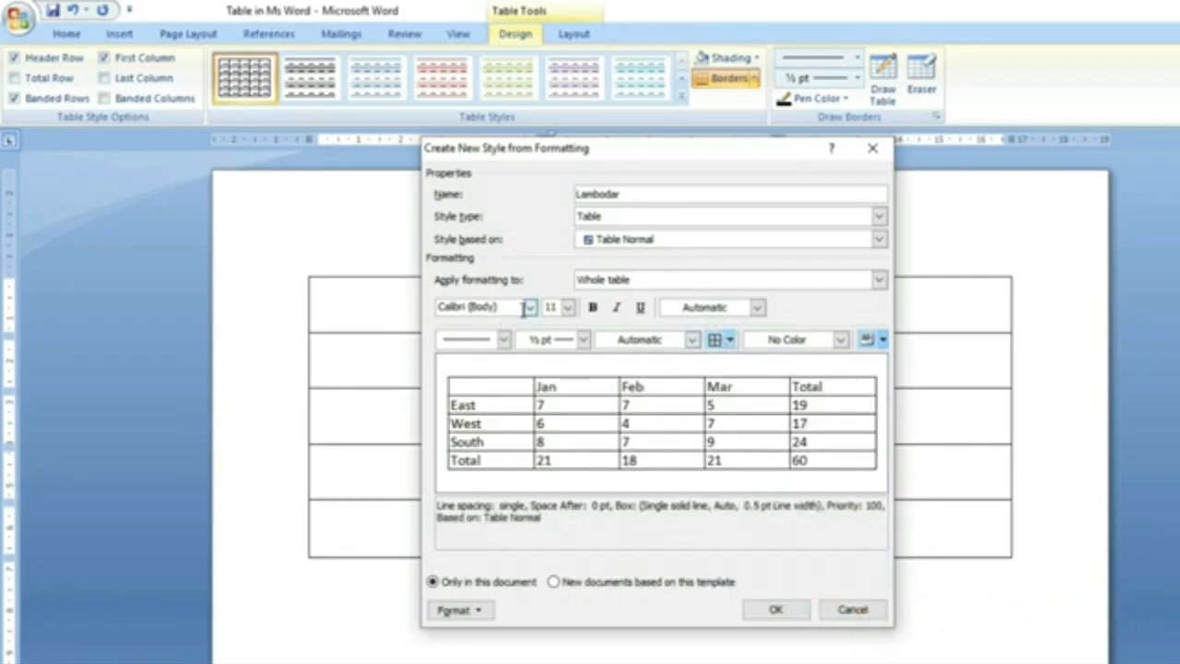
# Step: Make all of the new style's whole-table borders dark olive green and 1 ½ pt wide
pyautogui.click(618, 341)
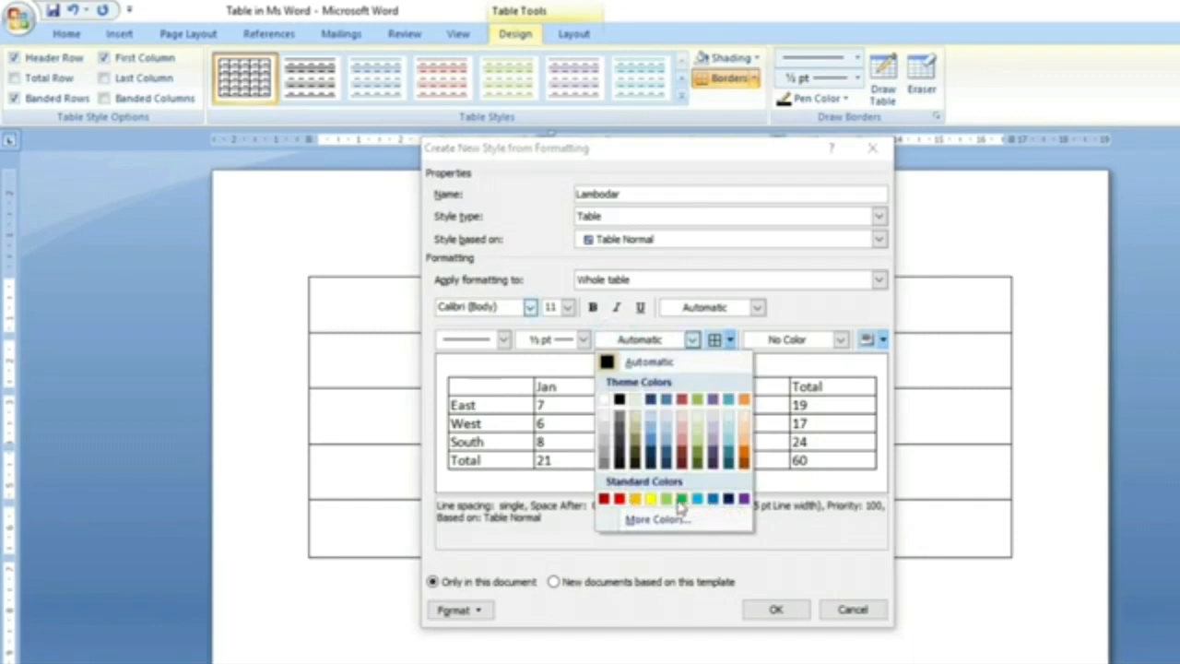
pyautogui.click(696, 458)
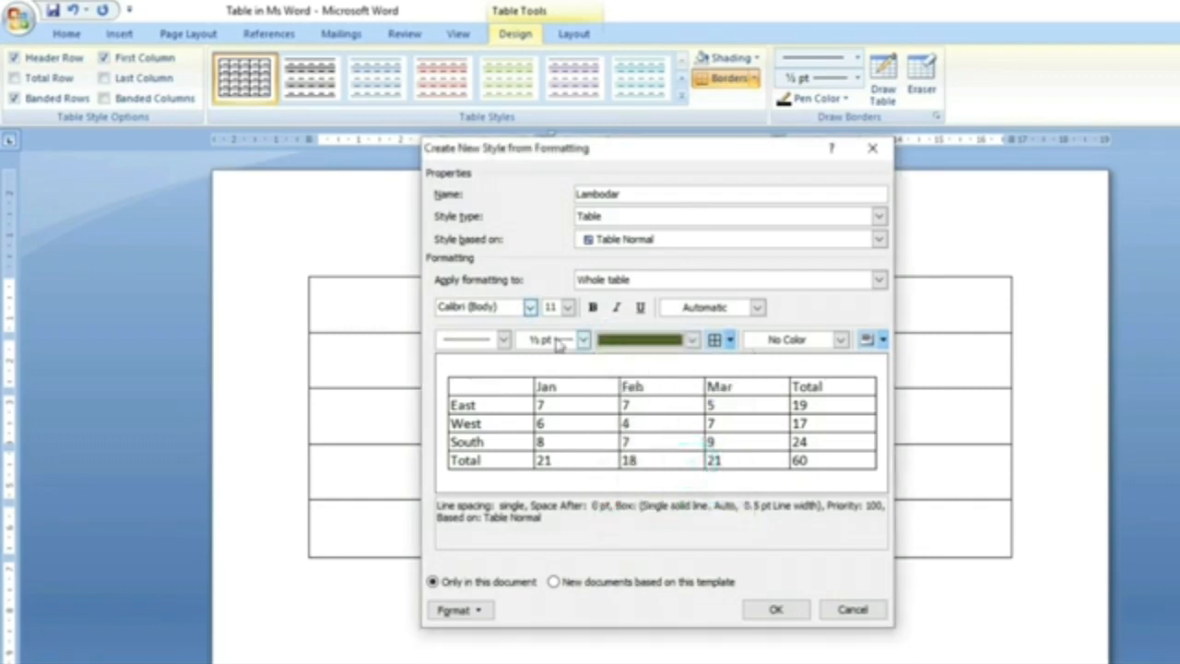
pyautogui.click(582, 339)
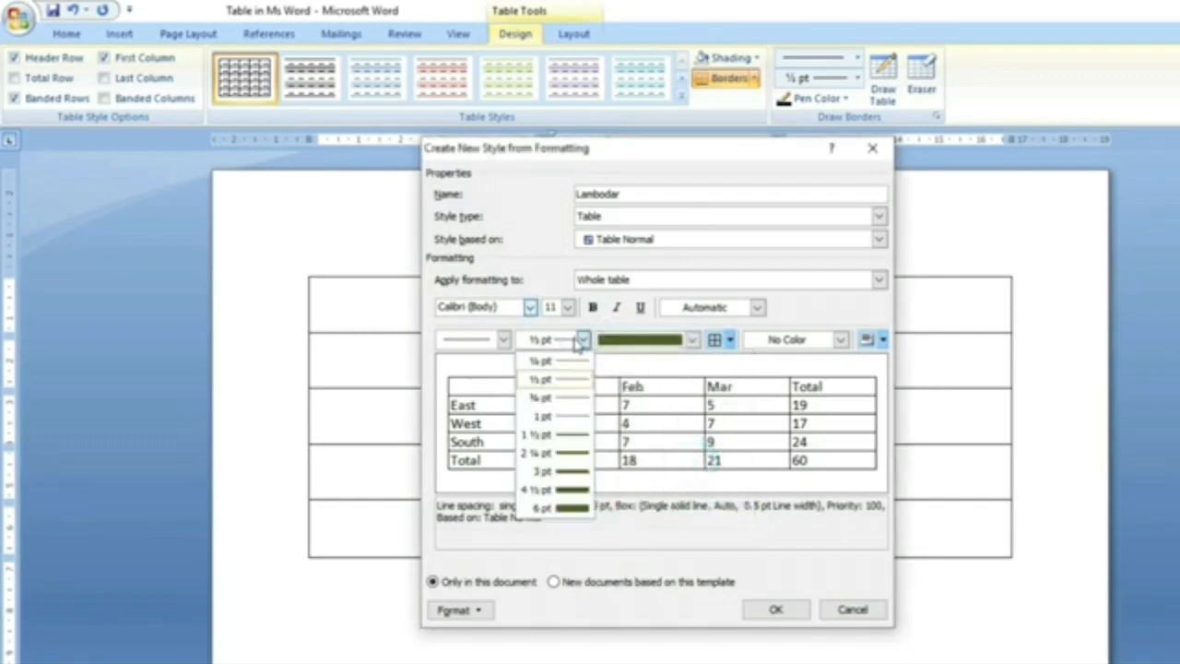
pyautogui.click(573, 433)
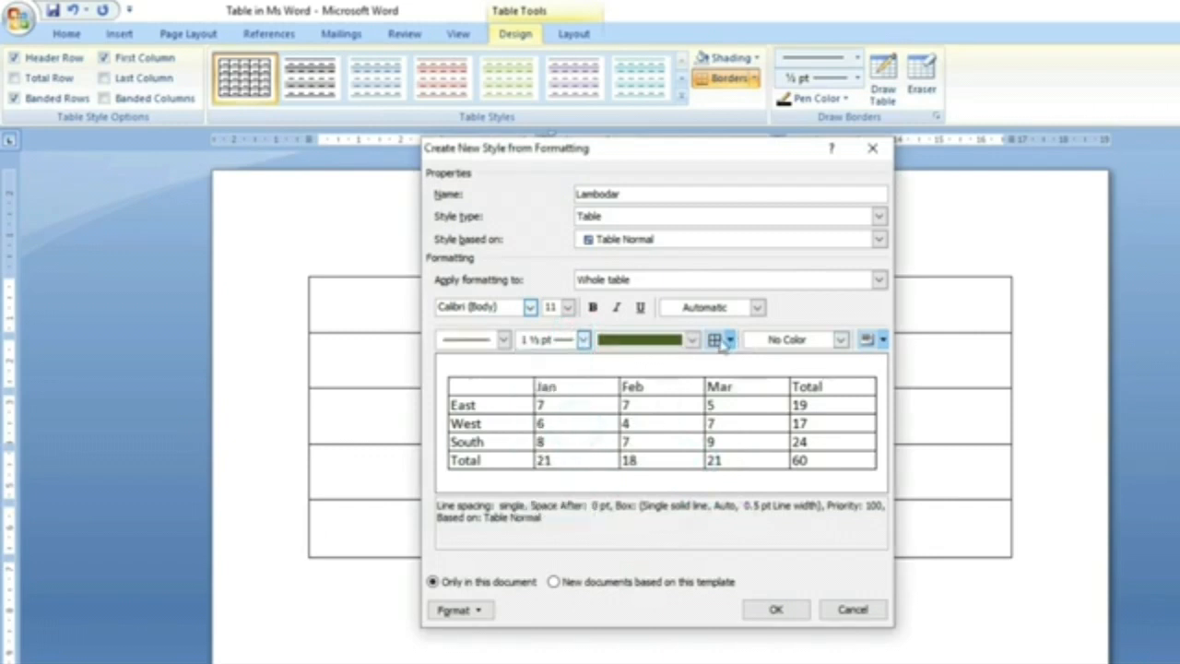
pyautogui.click(718, 340)
pyautogui.click(716, 340)
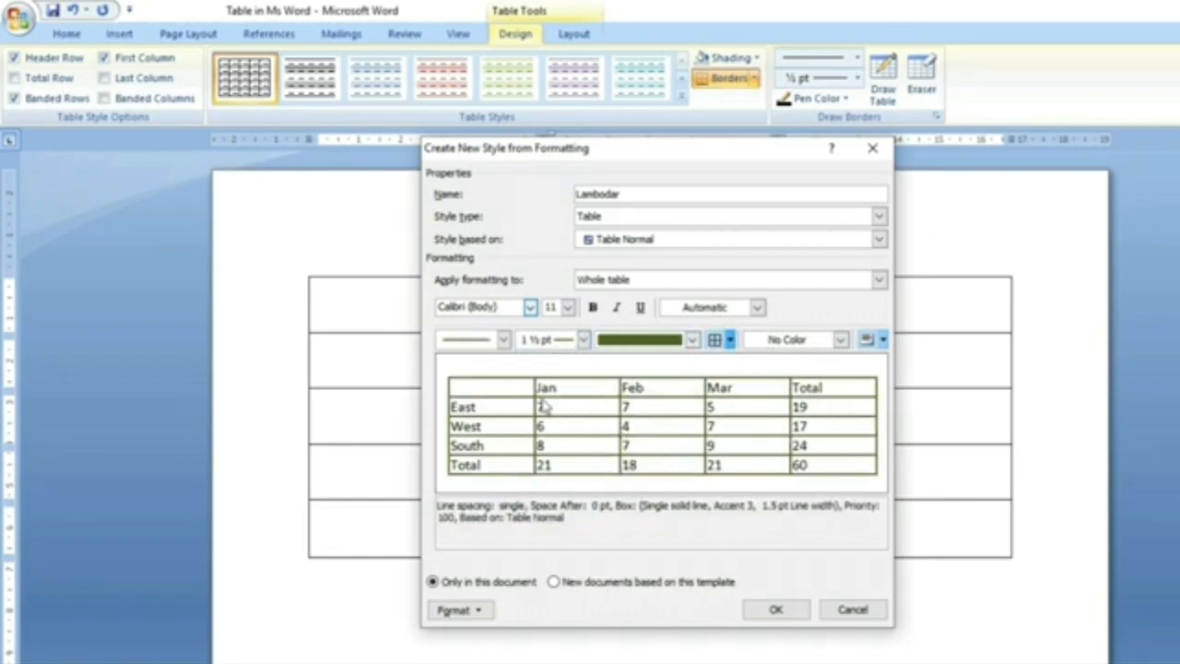
# Step: Format the new style's header row with dark orange-brown fill and bold white text, and save the style
pyautogui.click(650, 279)
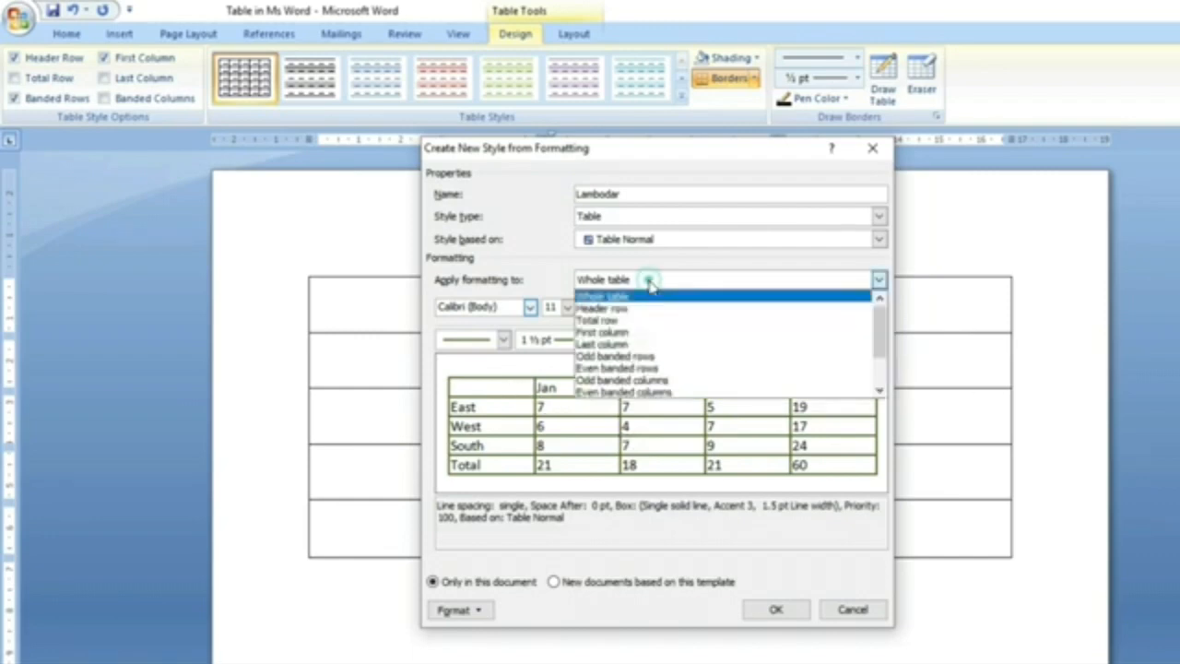
pyautogui.click(613, 310)
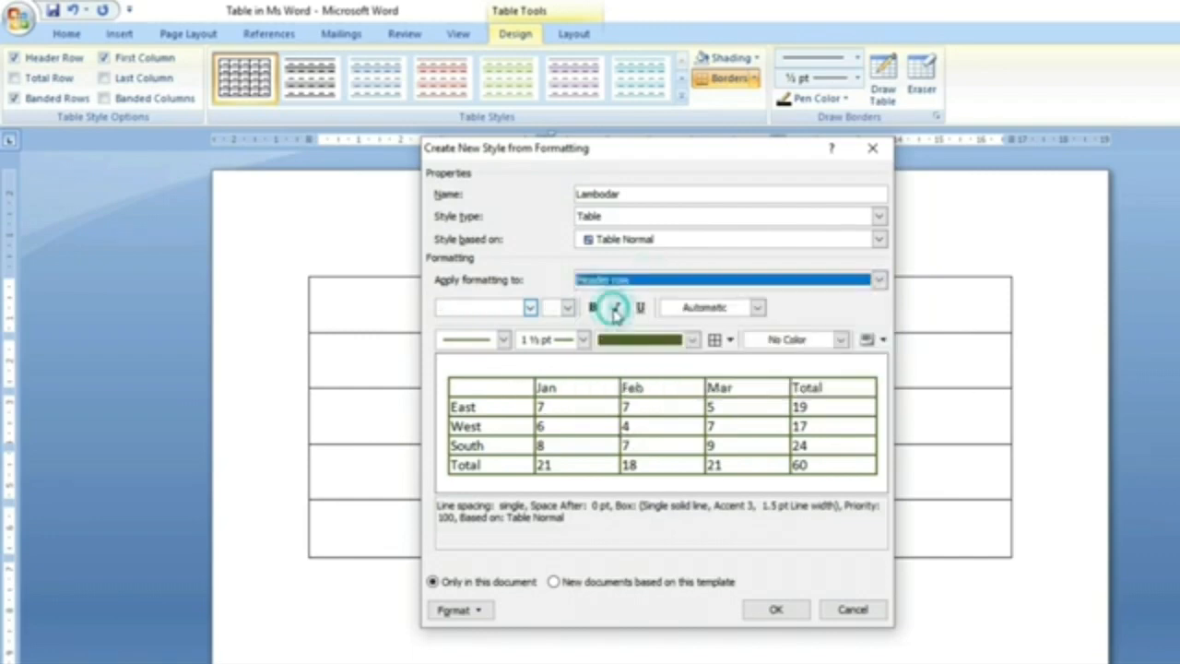
pyautogui.click(794, 341)
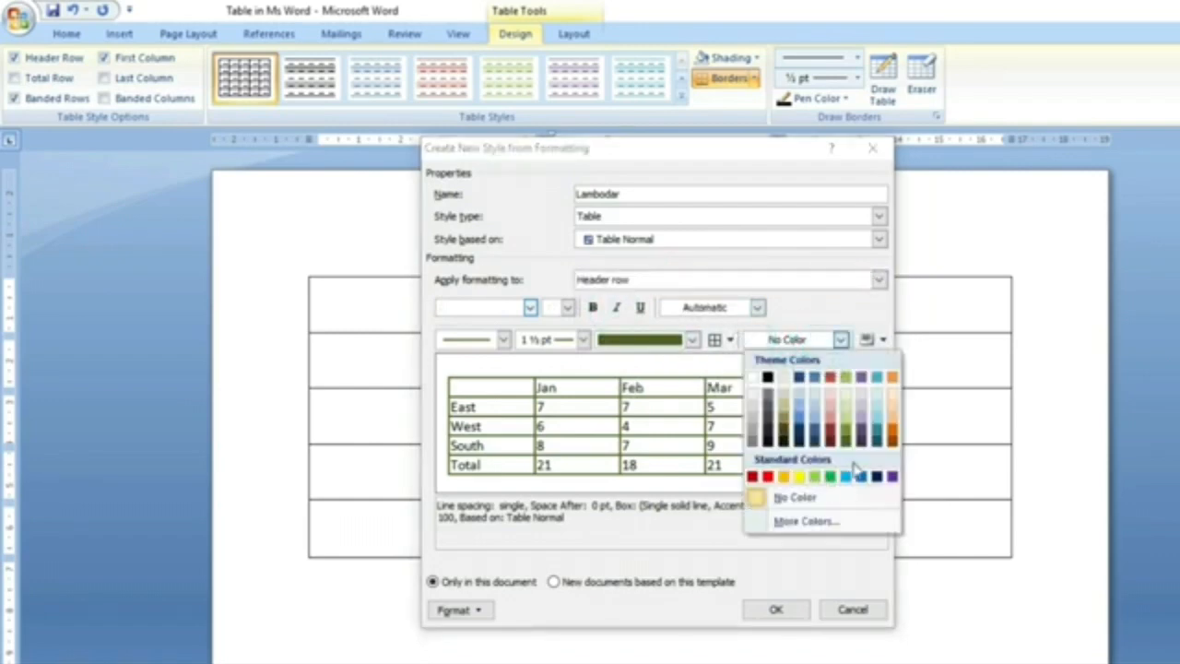
pyautogui.click(893, 442)
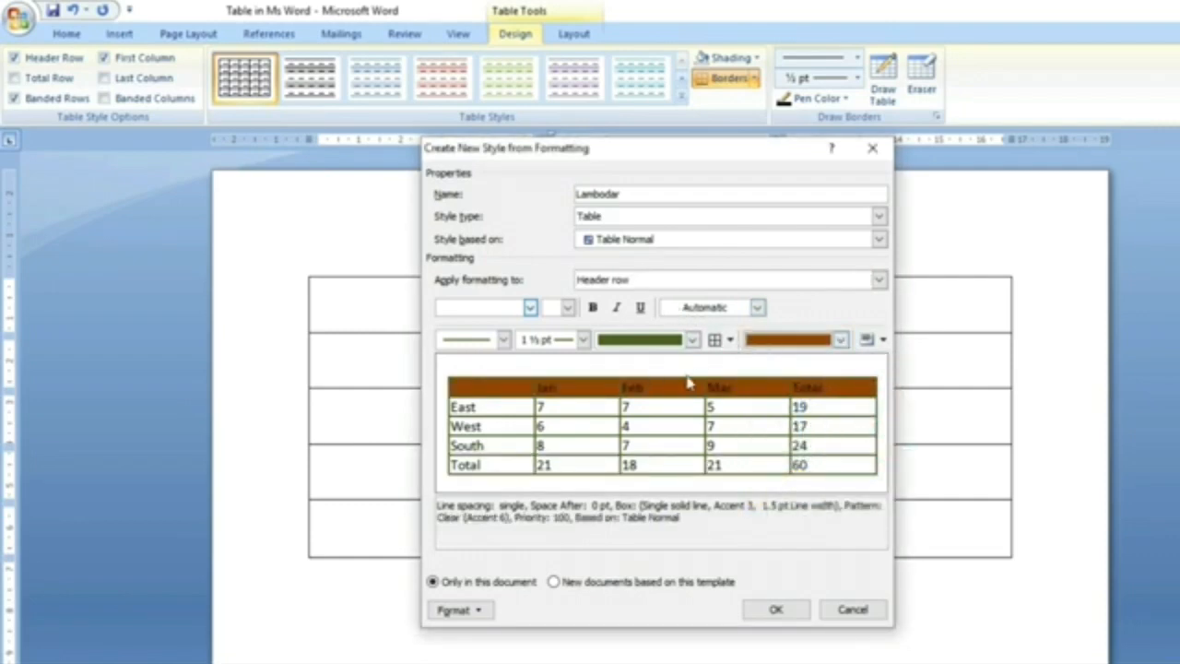
pyautogui.click(593, 307)
pyautogui.click(672, 310)
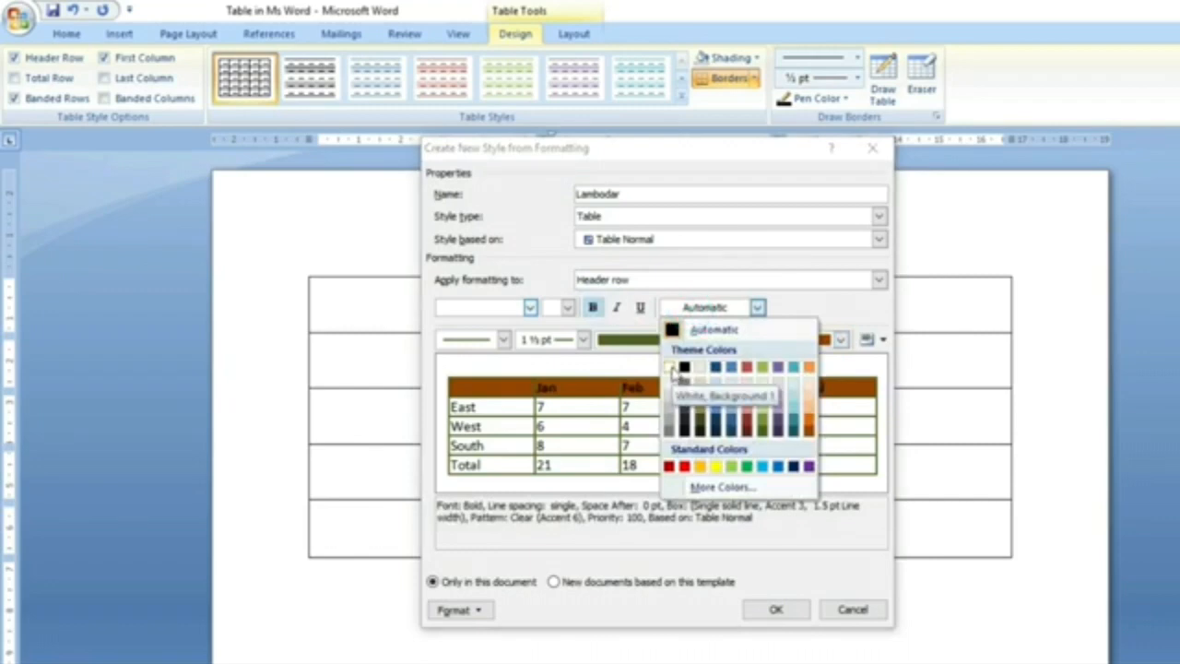
pyautogui.click(672, 371)
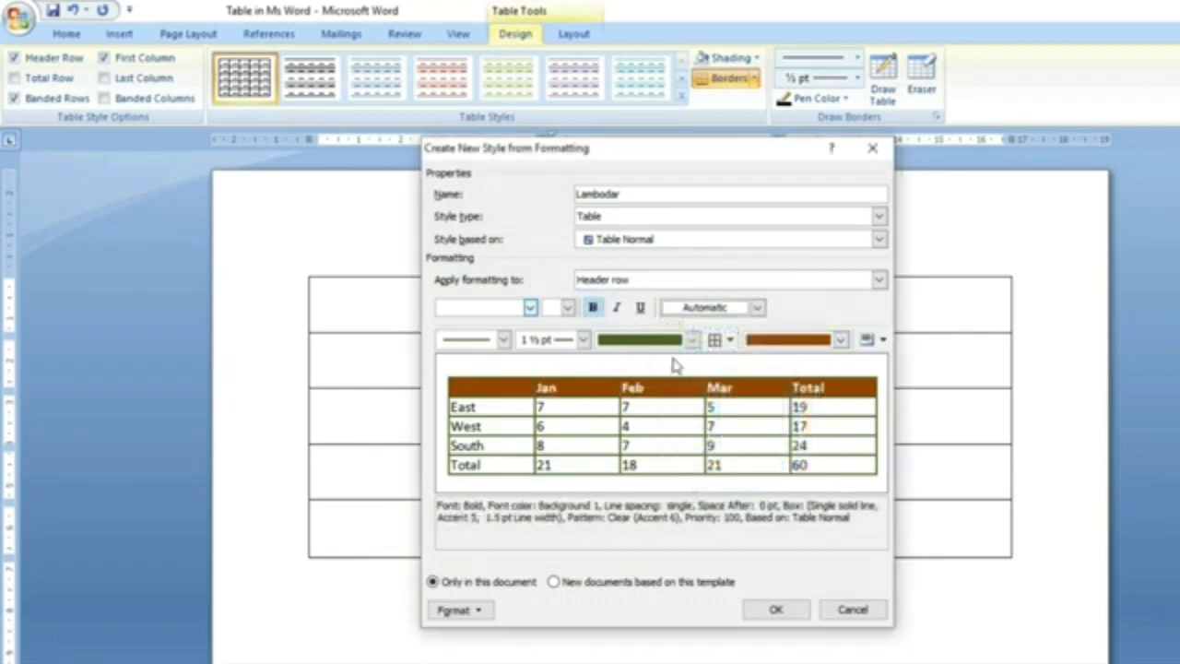
pyautogui.click(764, 608)
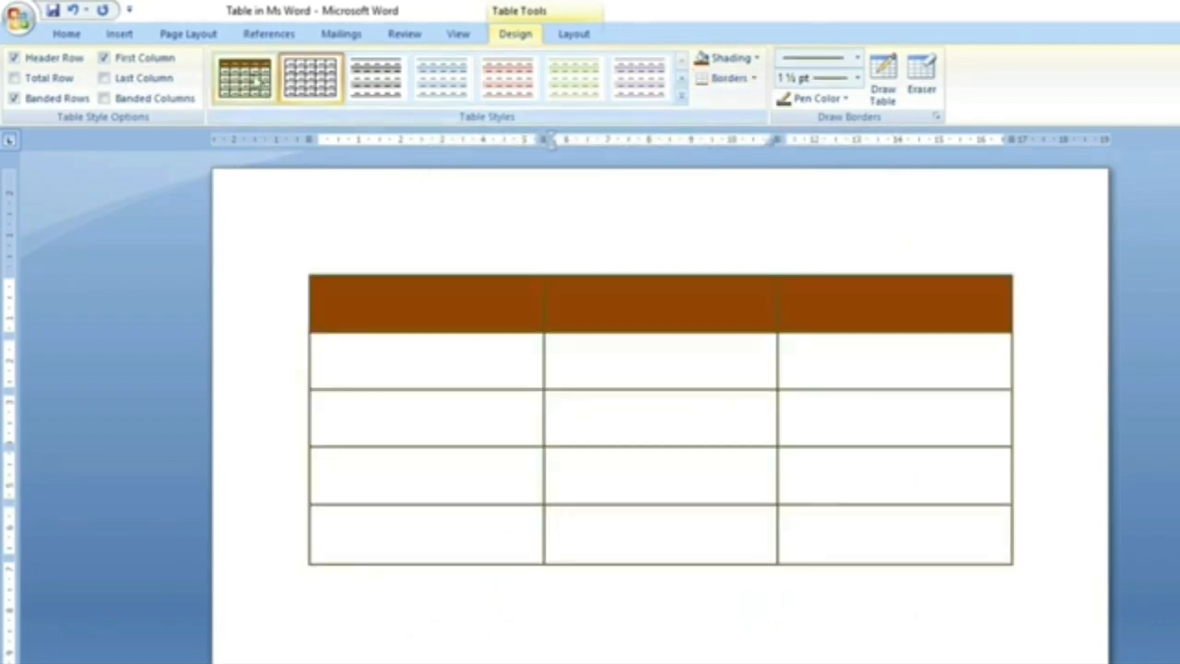
# Step: Apply the newly created custom table style to the table
pyautogui.click(706, 641)
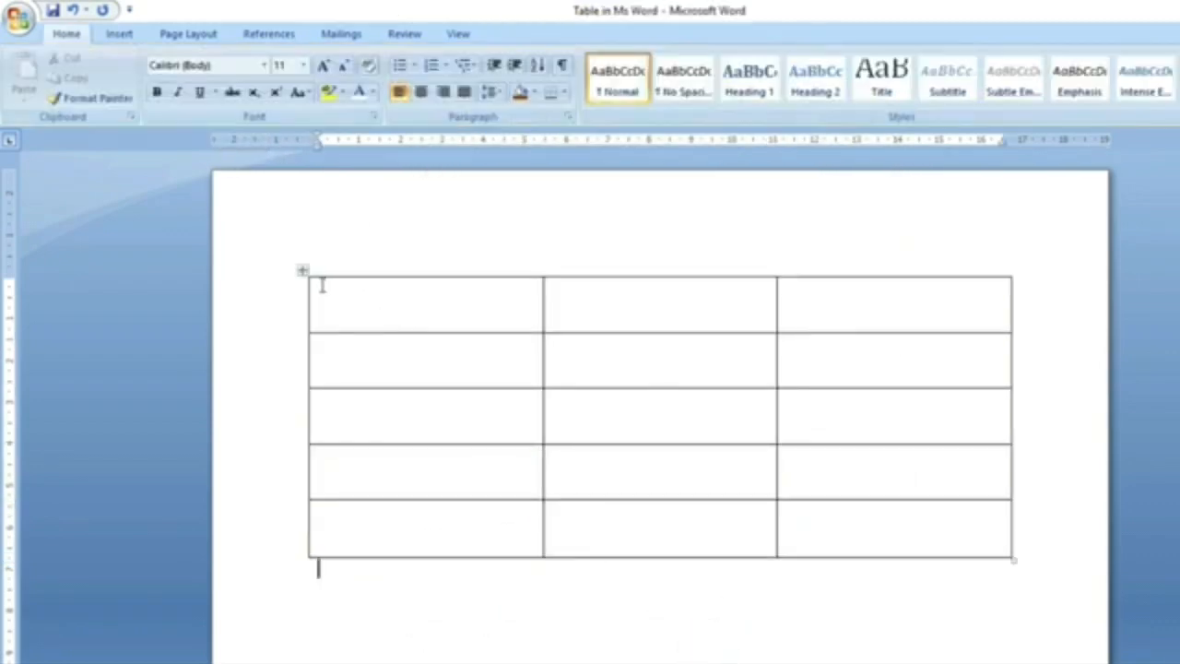
pyautogui.click(396, 305)
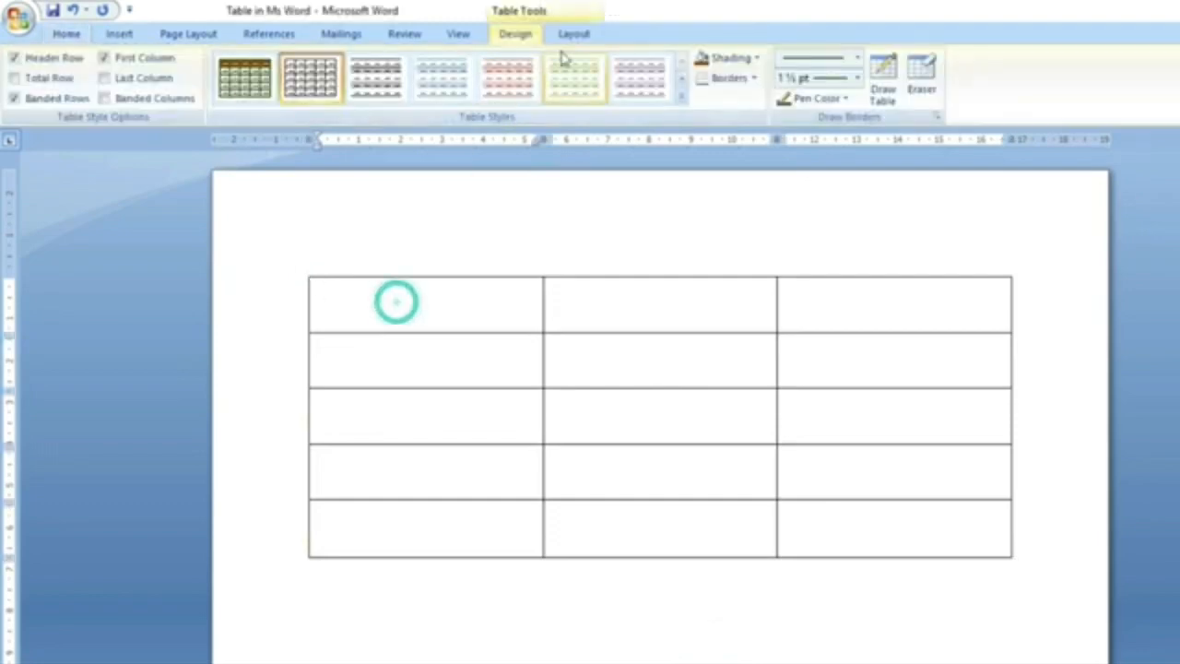
pyautogui.click(681, 99)
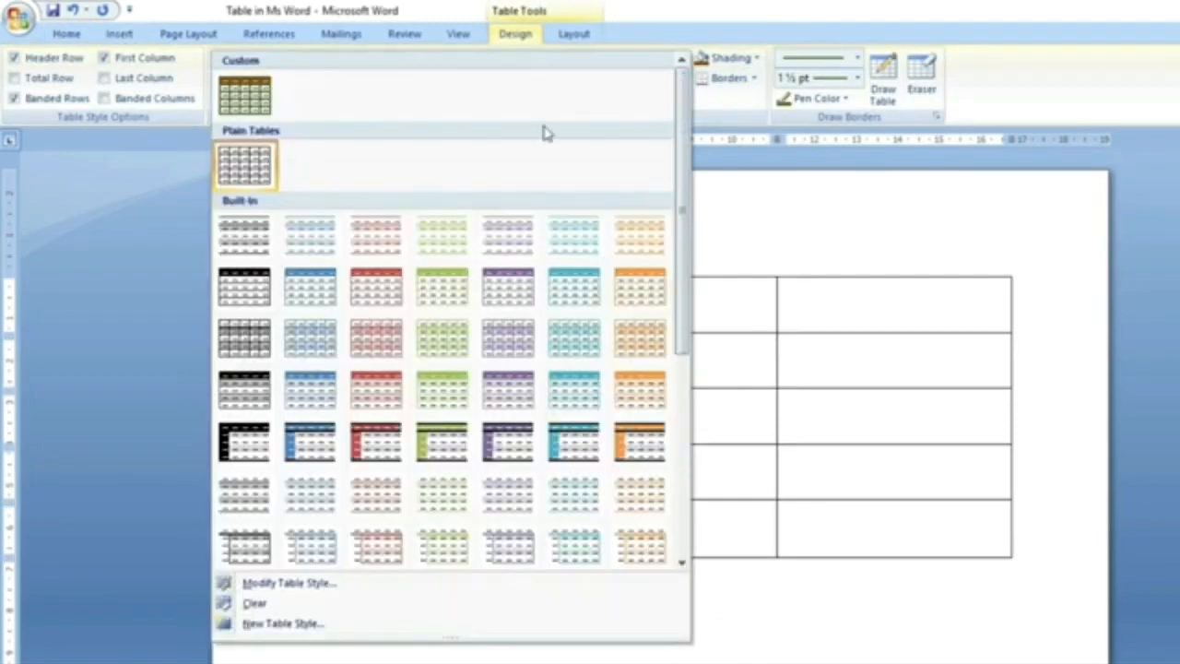
pyautogui.click(249, 99)
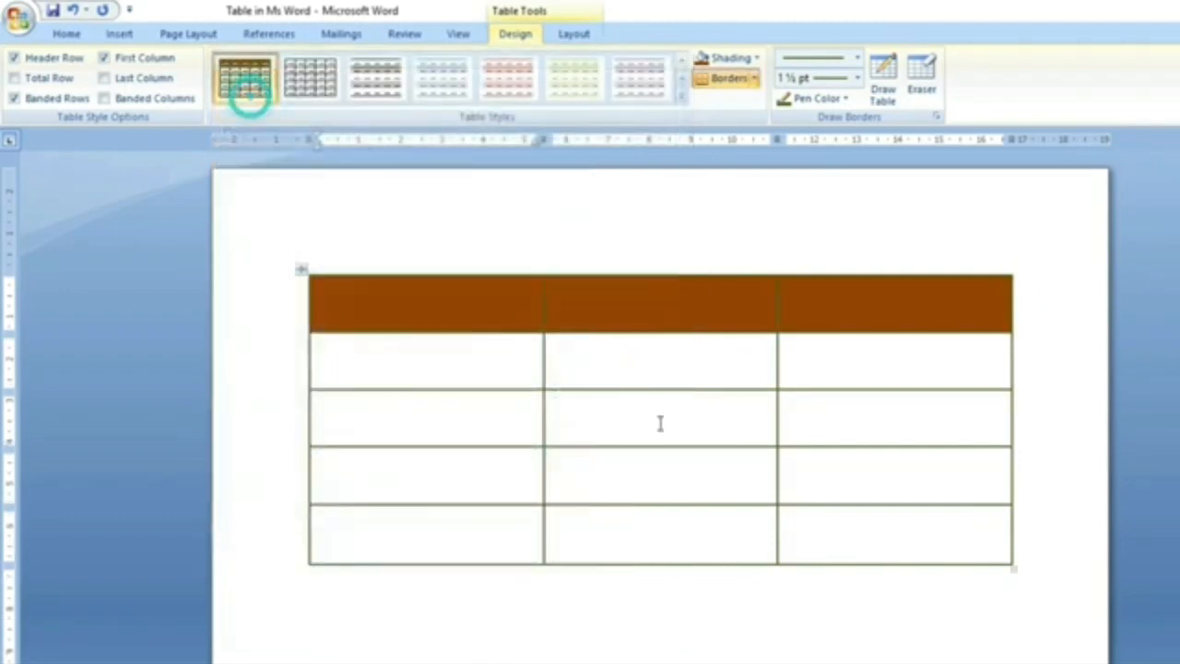
pyautogui.click(944, 548)
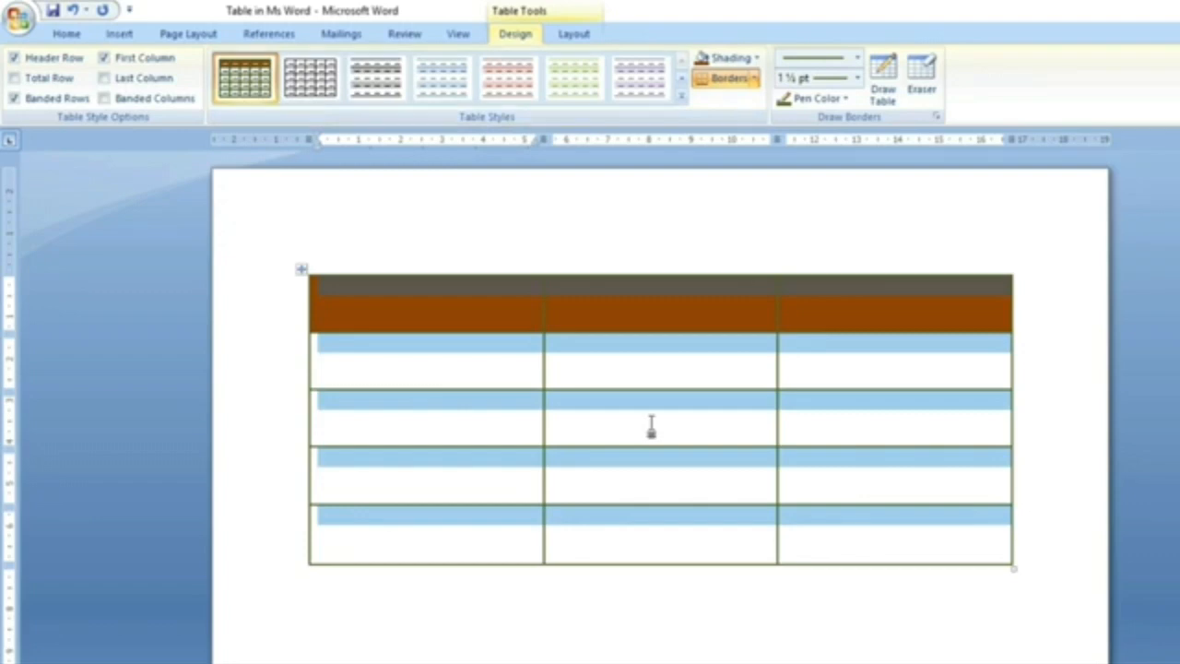
pyautogui.click(681, 96)
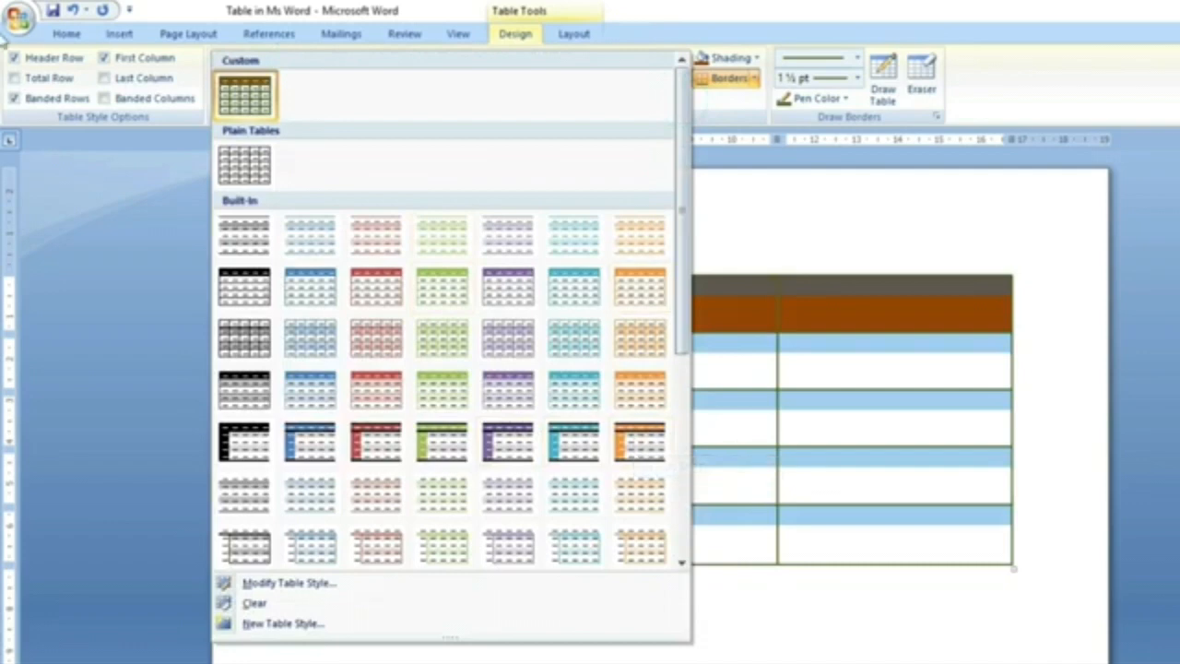
pyautogui.click(126, 117)
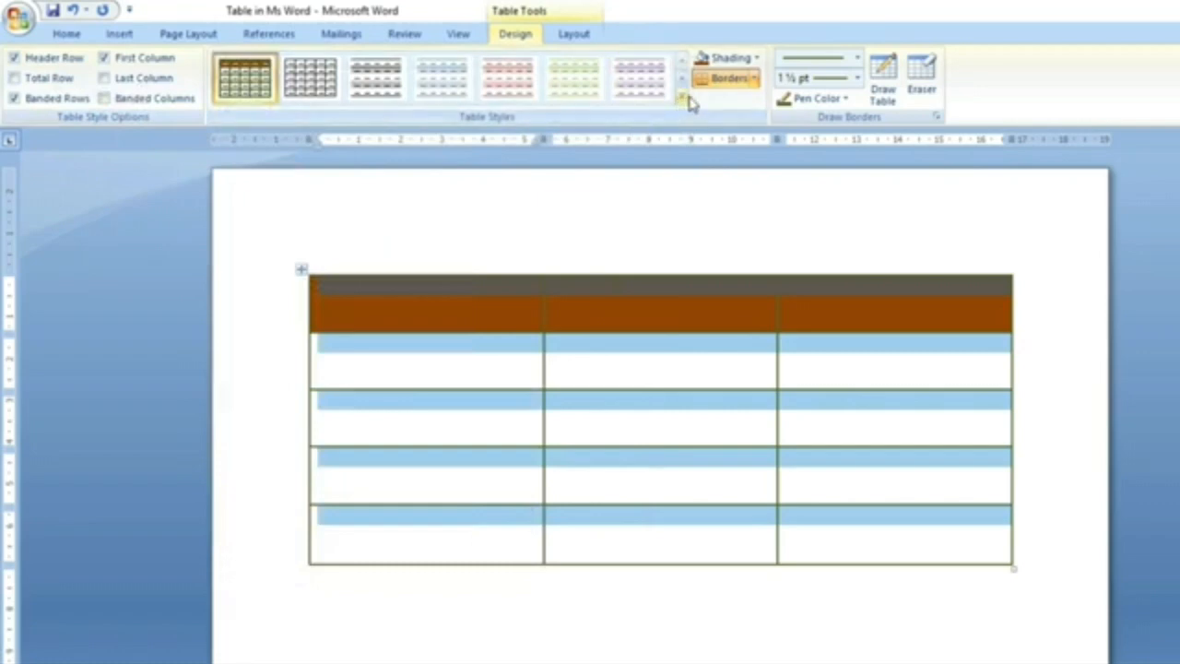
# Step: Shade all three cells of the table's last row with the standard dark blue colour
pyautogui.click(587, 470)
pyautogui.moveTo(449, 530); pyautogui.dragTo(916, 538)
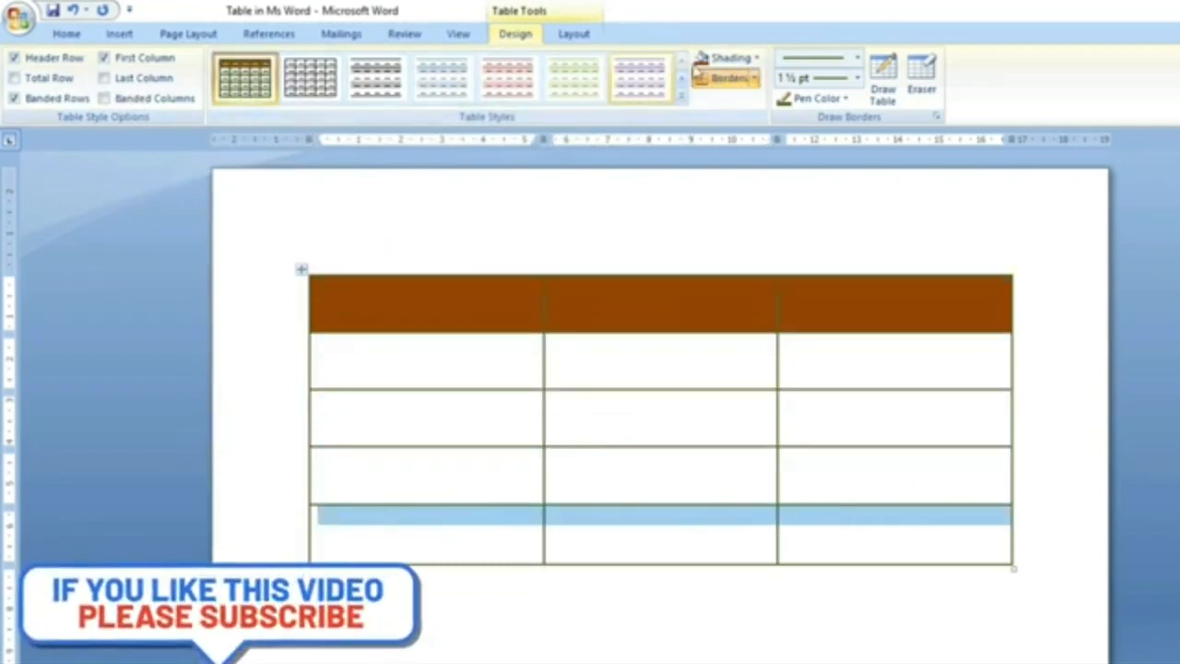
pyautogui.click(753, 60)
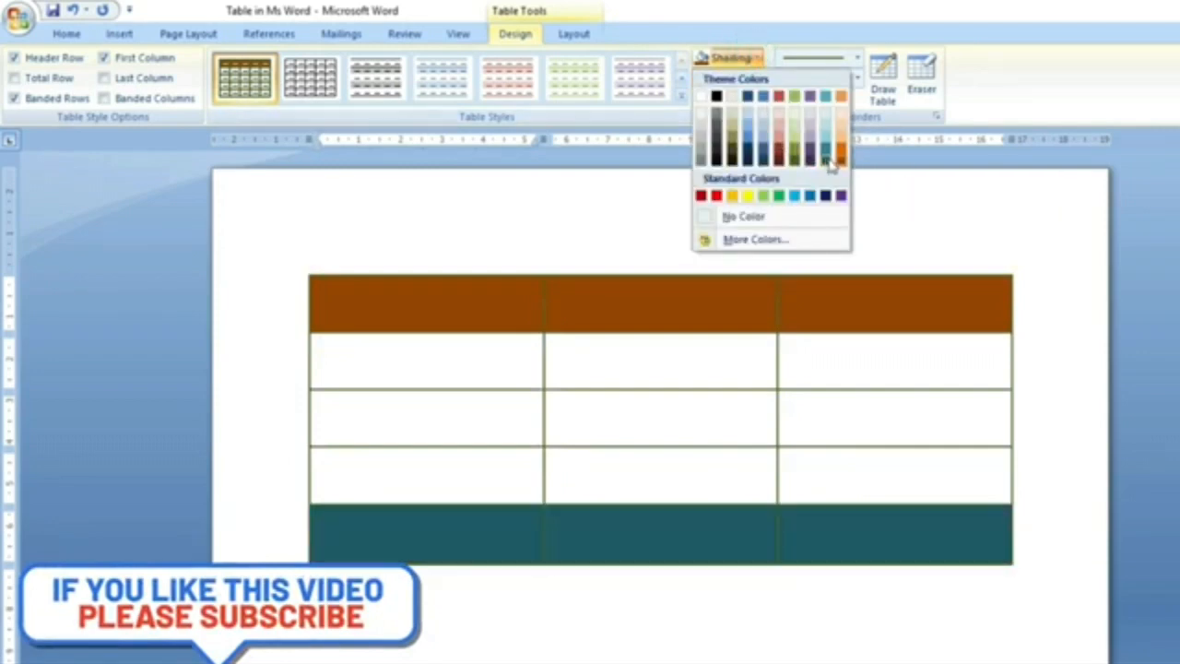
pyautogui.click(827, 196)
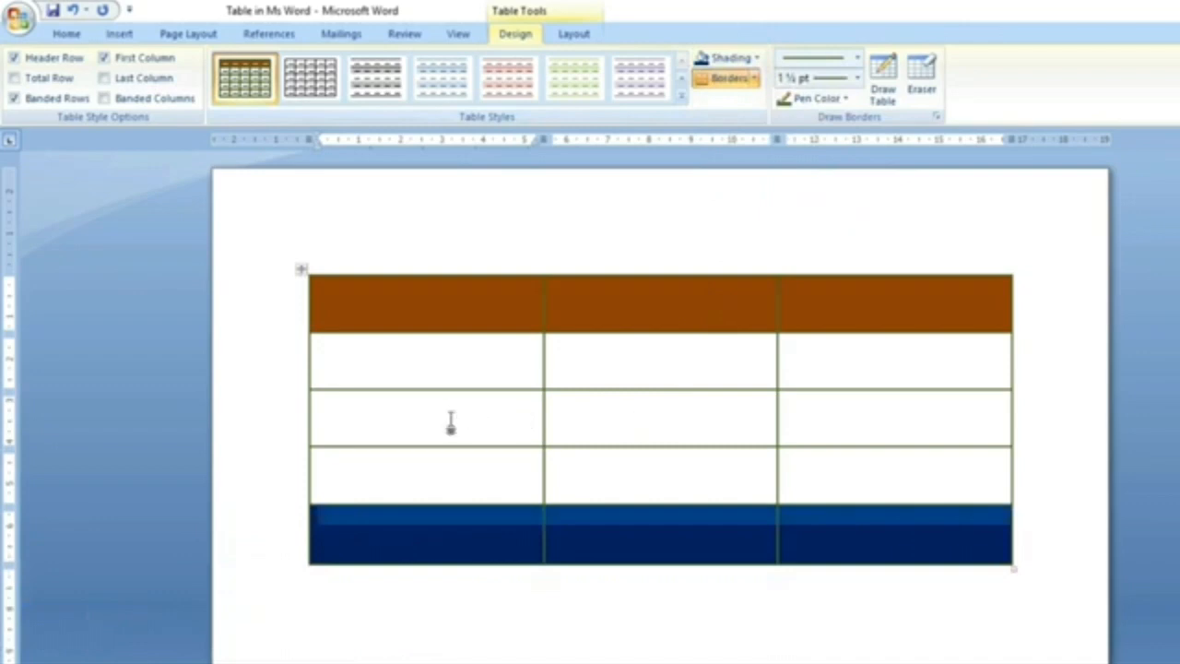
# Step: Remove all borders from the cells of the table's third row
pyautogui.moveTo(451, 422); pyautogui.dragTo(877, 434)
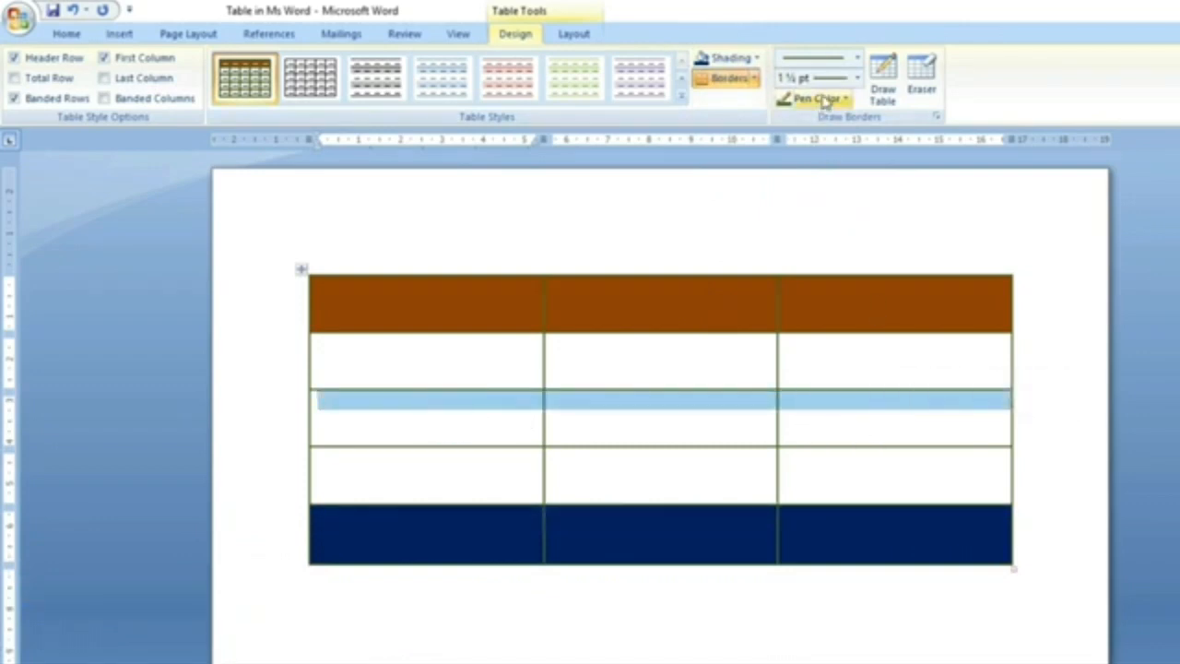
pyautogui.click(754, 79)
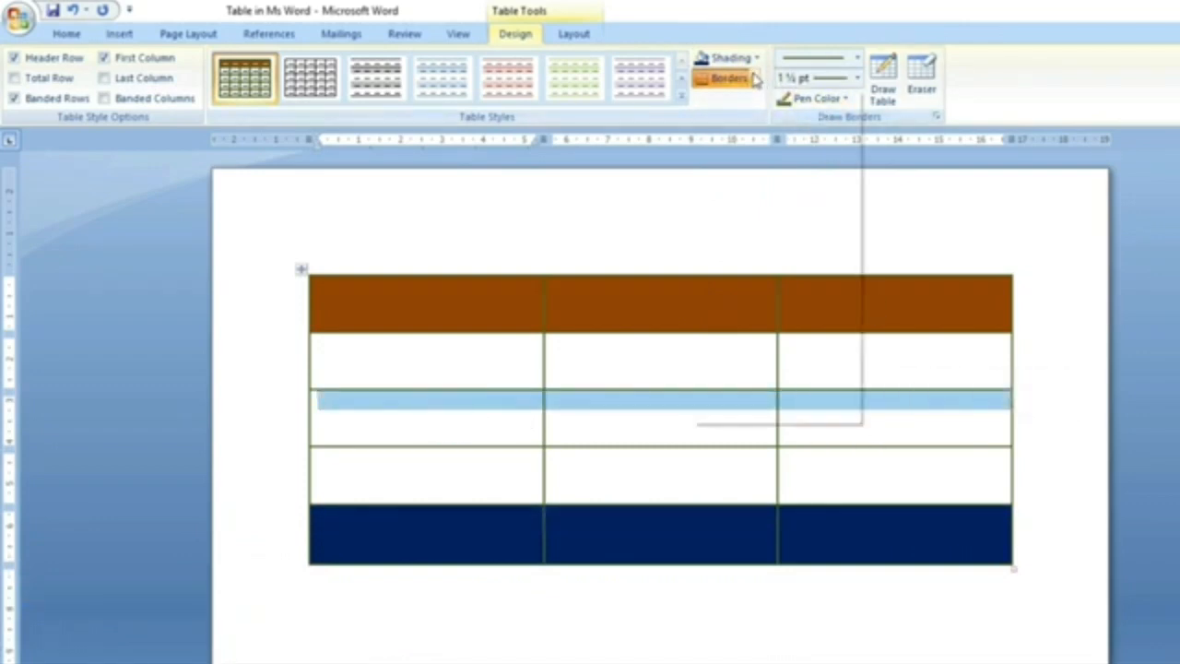
pyautogui.click(753, 184)
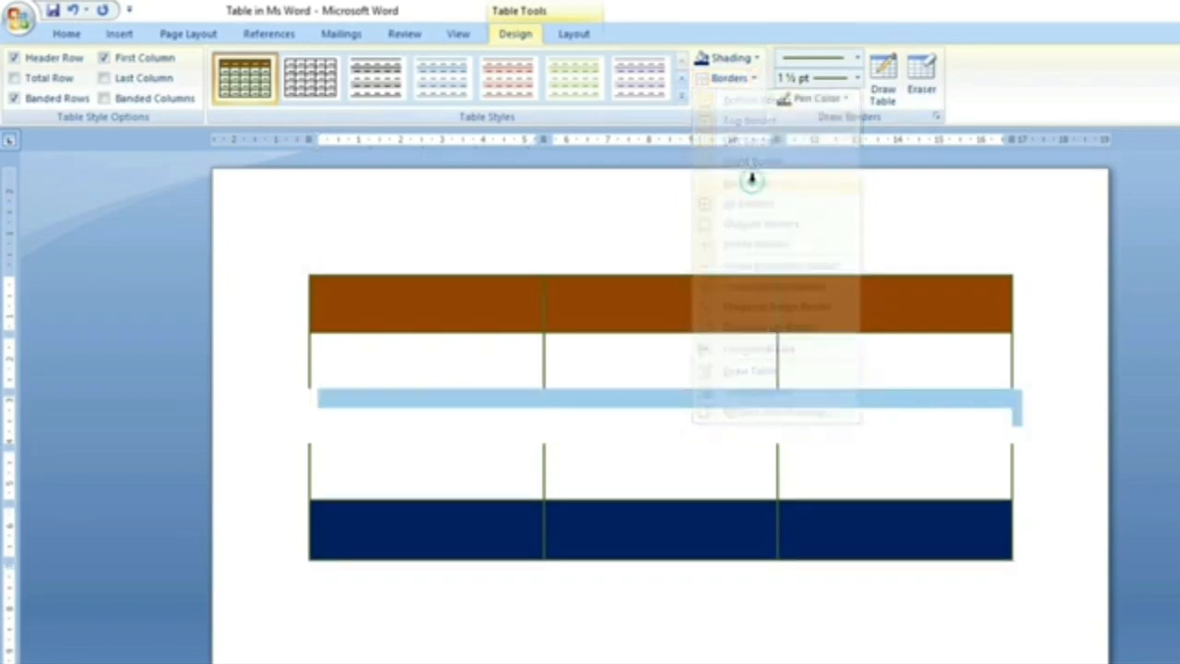
pyautogui.click(804, 448)
# Step: Apply all borders to the cells of the table's third row
pyautogui.moveTo(337, 414)
pyautogui.mouseDown()
pyautogui.moveTo(925, 417)
pyautogui.moveTo(585, 383)
pyautogui.moveTo(350, 394)
pyautogui.mouseUp()
pyautogui.click(864, 455)
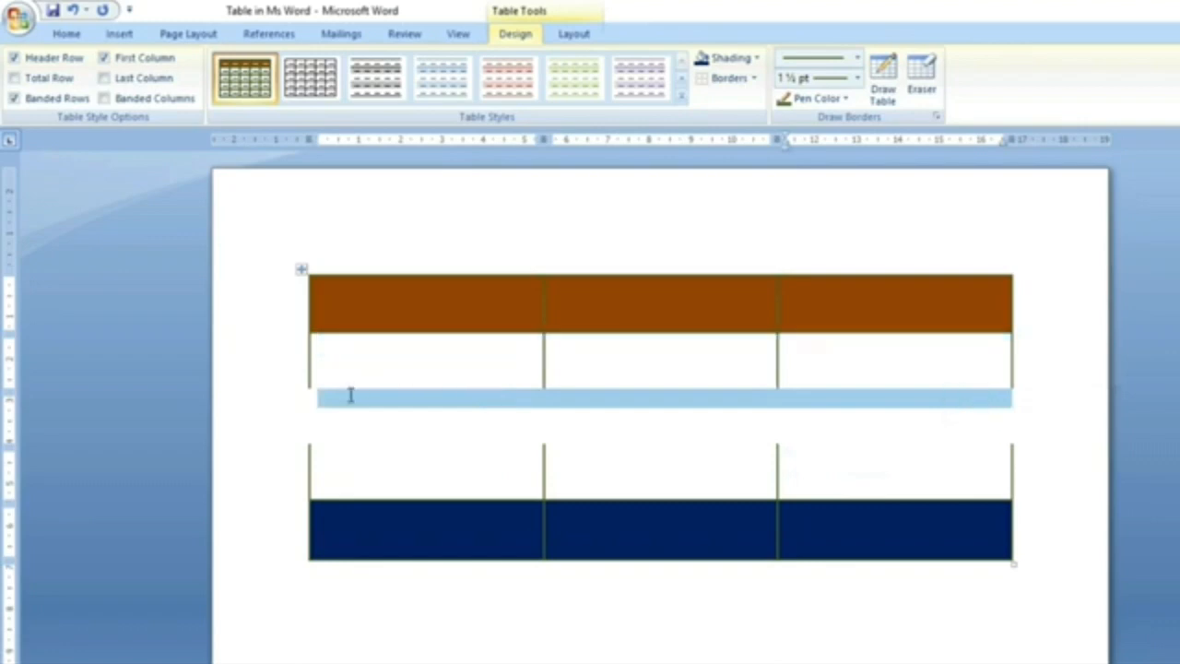
pyautogui.click(755, 77)
pyautogui.click(745, 201)
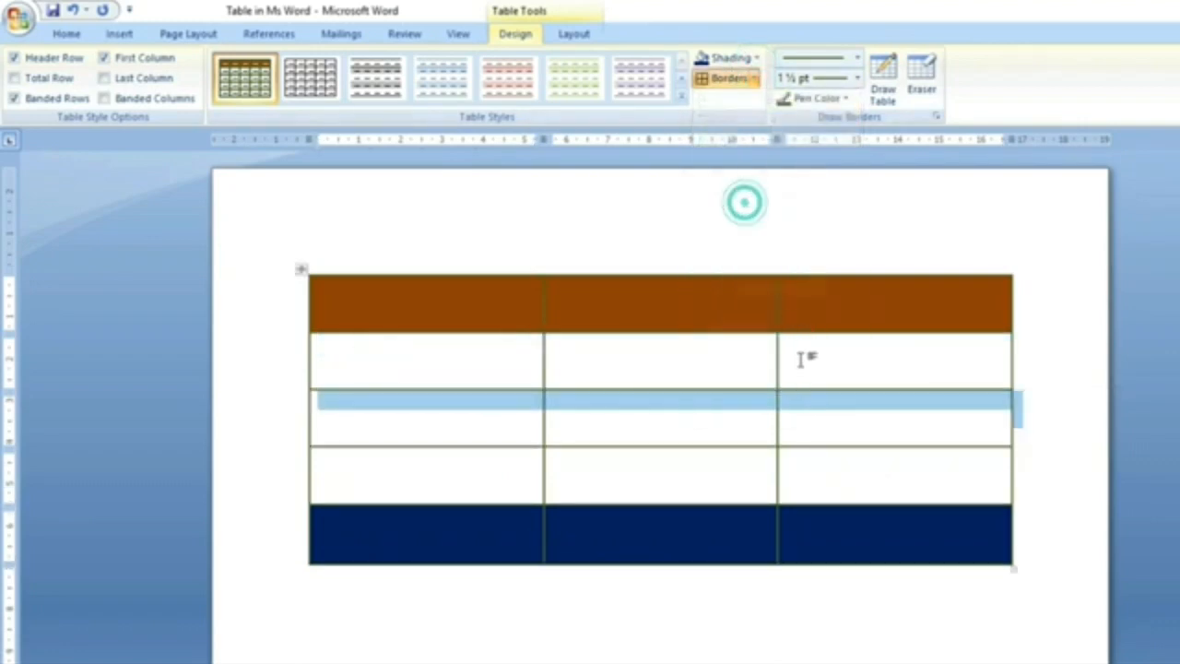
# Step: Draw solid red 1 ½ pt lines over the table's bottom and right outer borders, and activate the table Eraser
pyautogui.moveTo(877, 425); pyautogui.dragTo(424, 423)
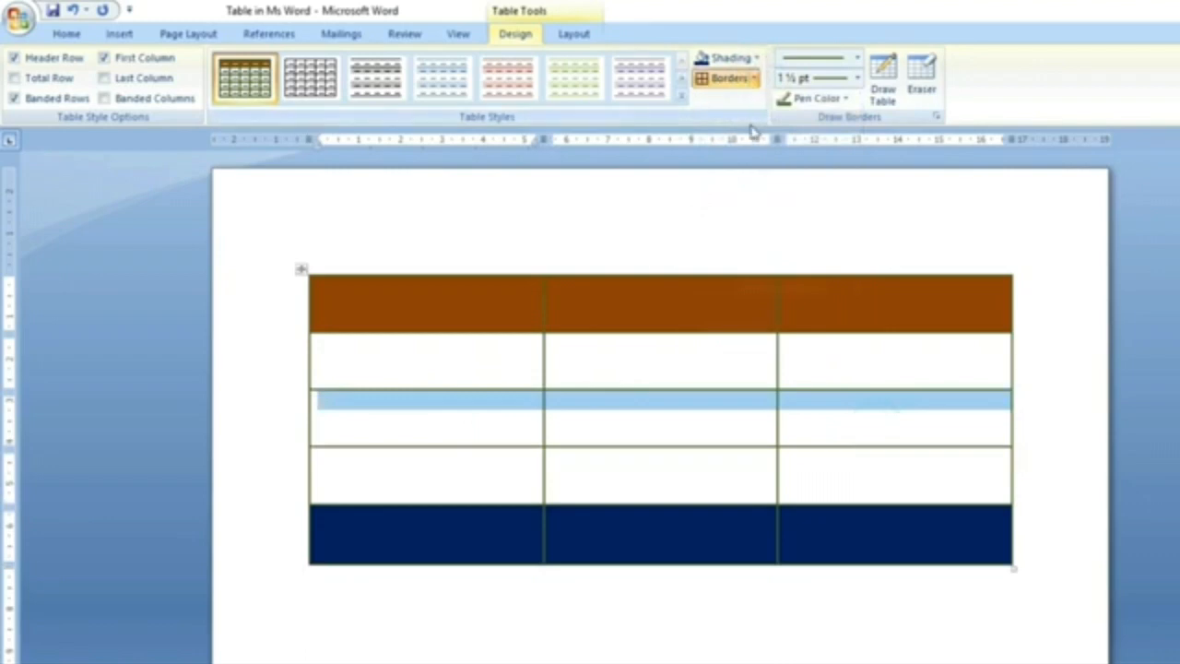
pyautogui.click(857, 60)
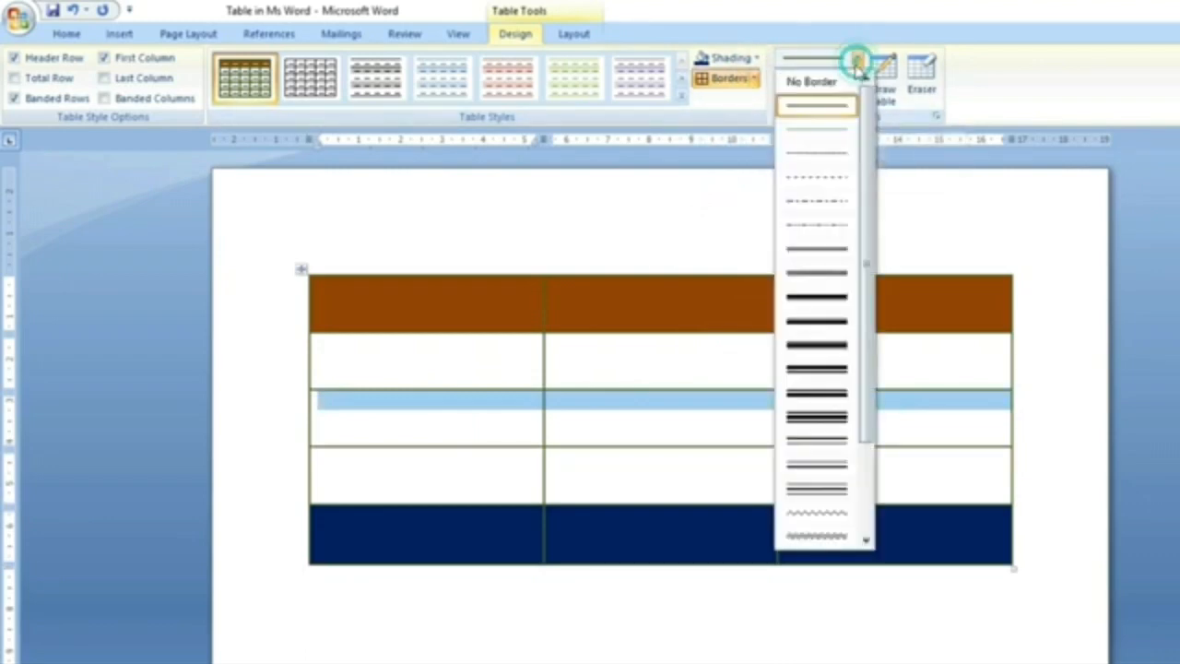
pyautogui.click(834, 109)
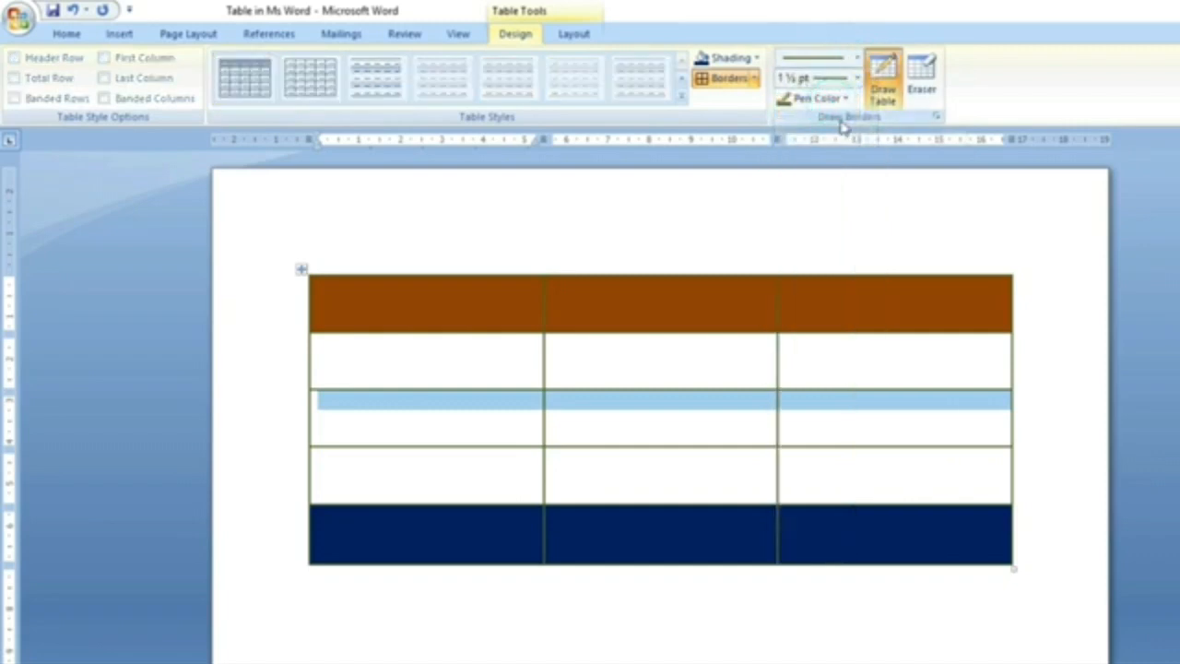
pyautogui.click(830, 99)
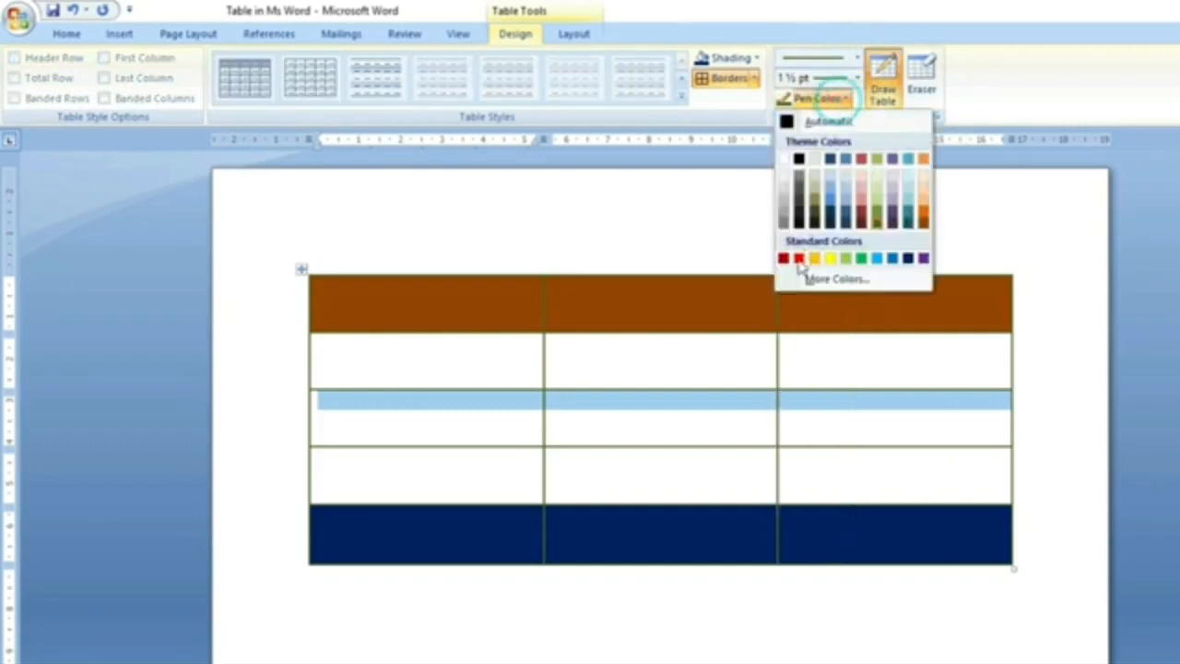
pyautogui.click(797, 258)
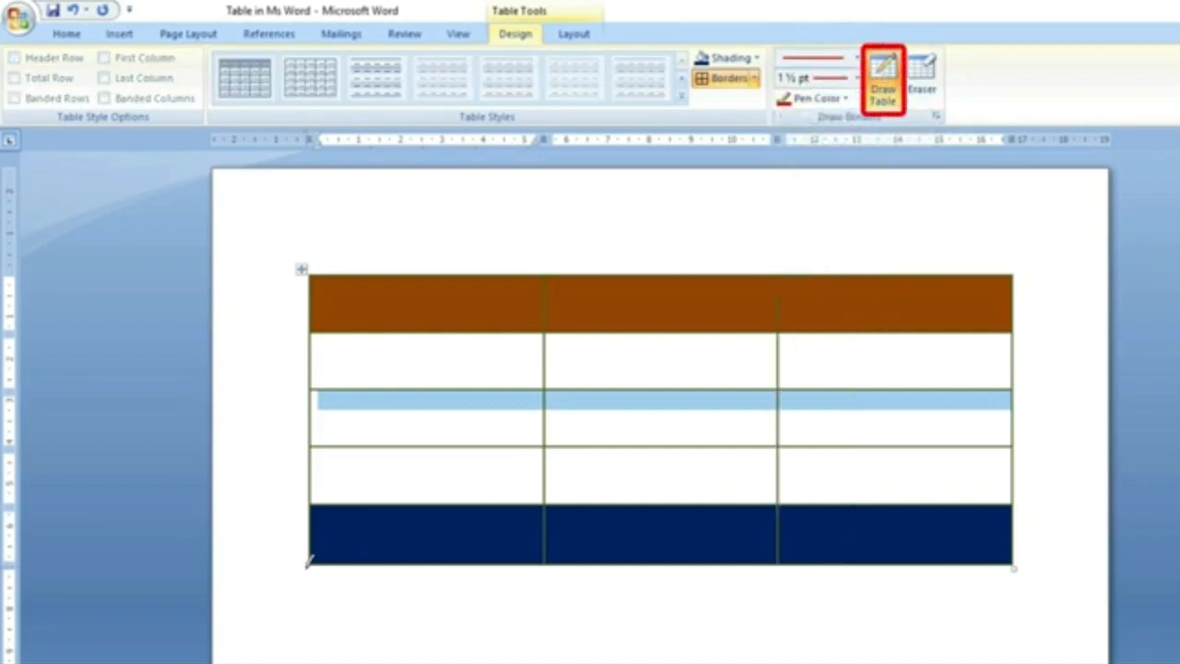
pyautogui.moveTo(314, 556); pyautogui.dragTo(996, 556)
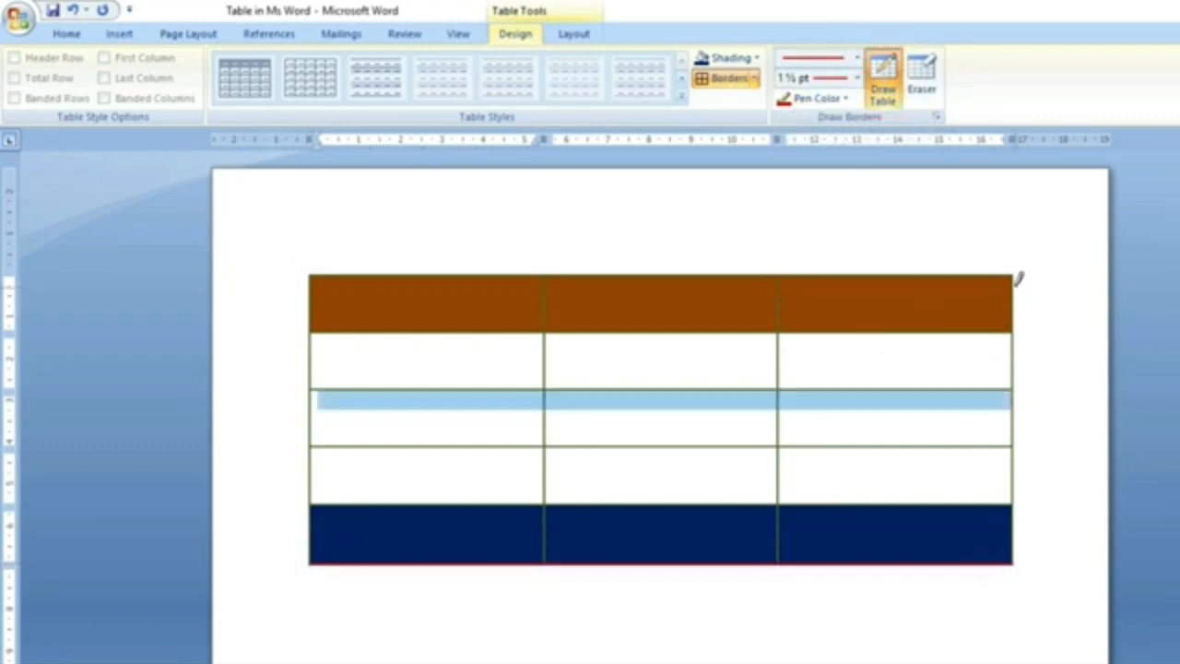
pyautogui.moveTo(1014, 278); pyautogui.dragTo(1014, 561)
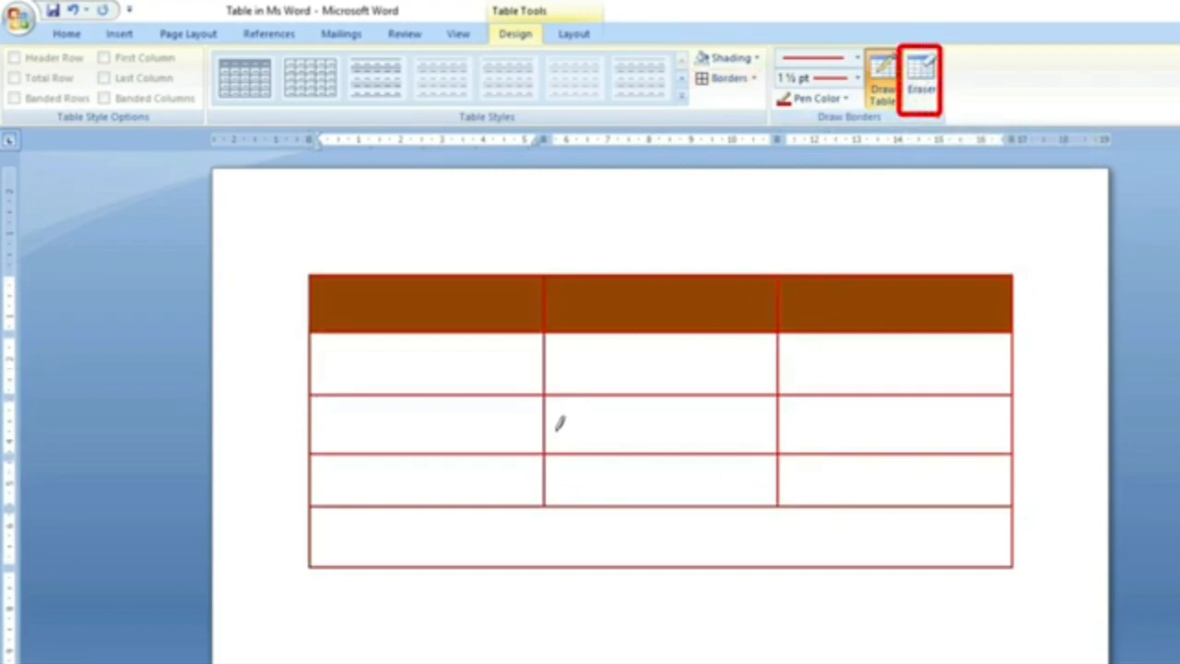
pyautogui.click(928, 85)
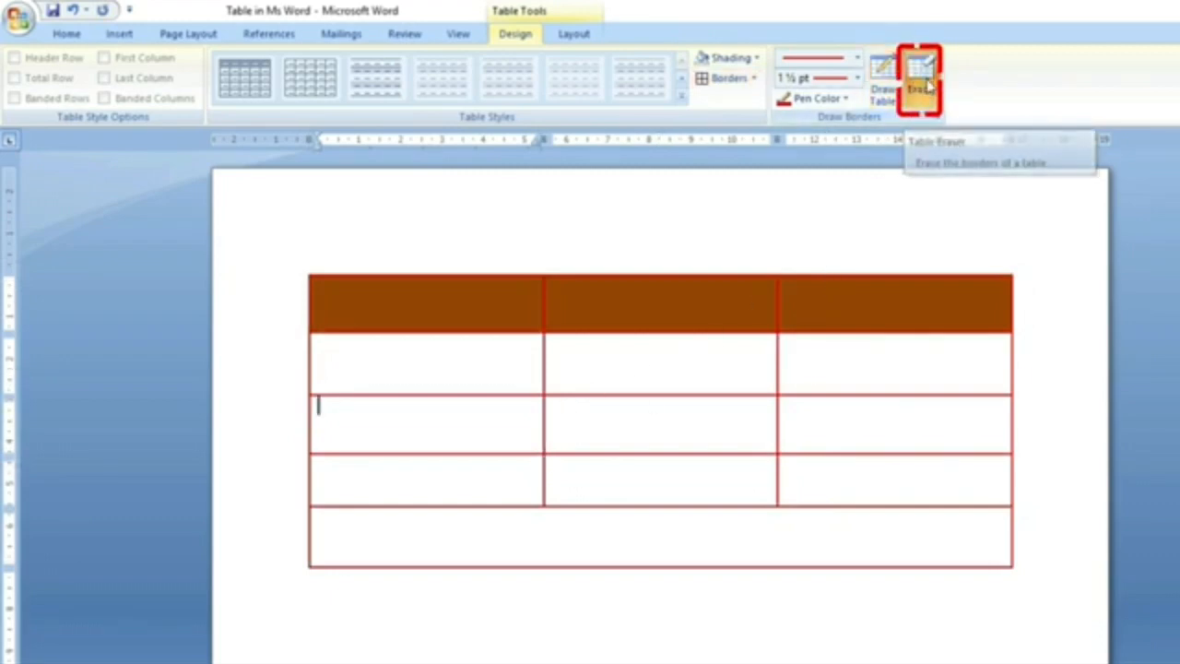
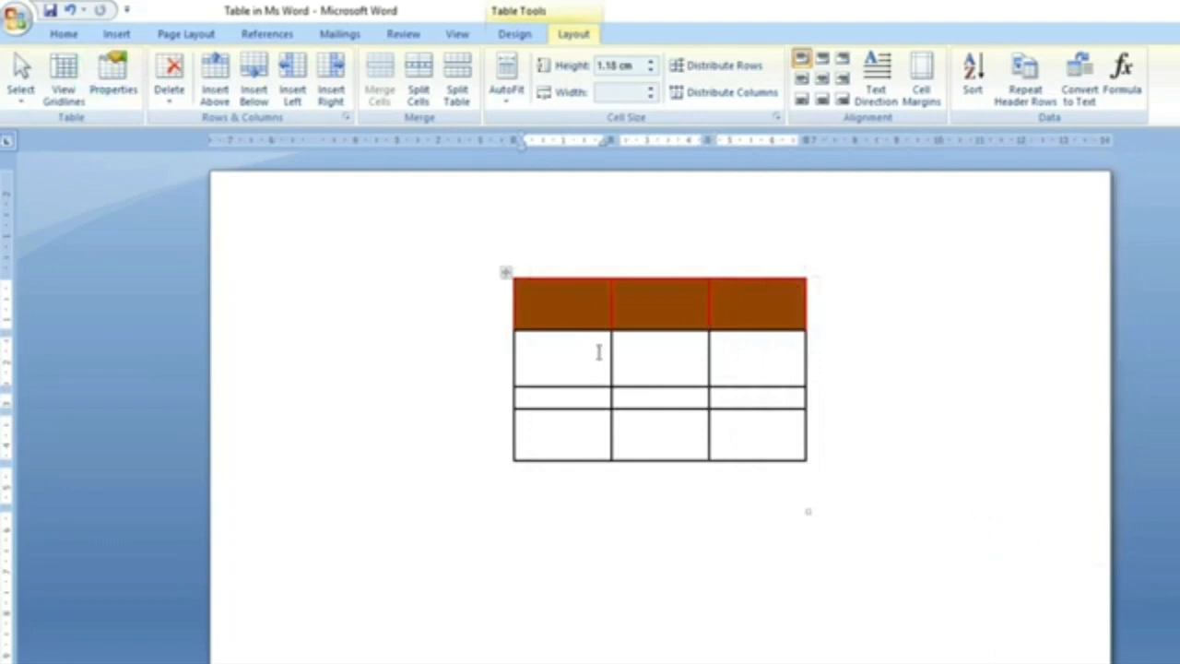
# Step: Align the table to the left of the page in its table properties
pyautogui.click(114, 78)
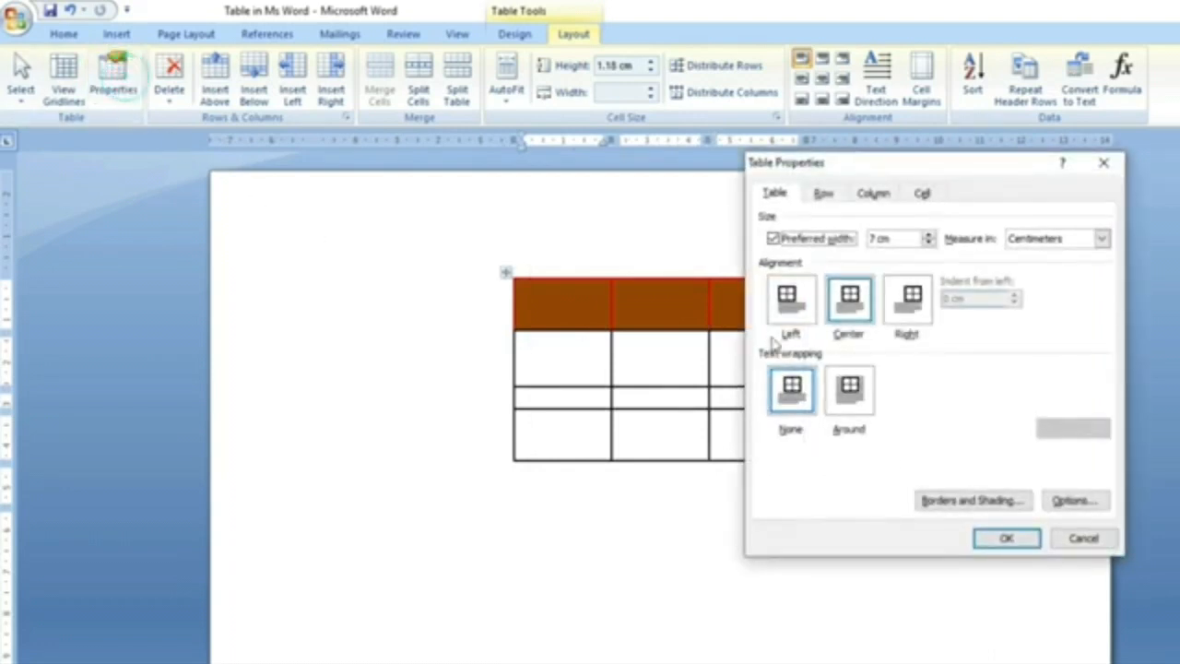
pyautogui.click(789, 302)
pyautogui.click(1006, 537)
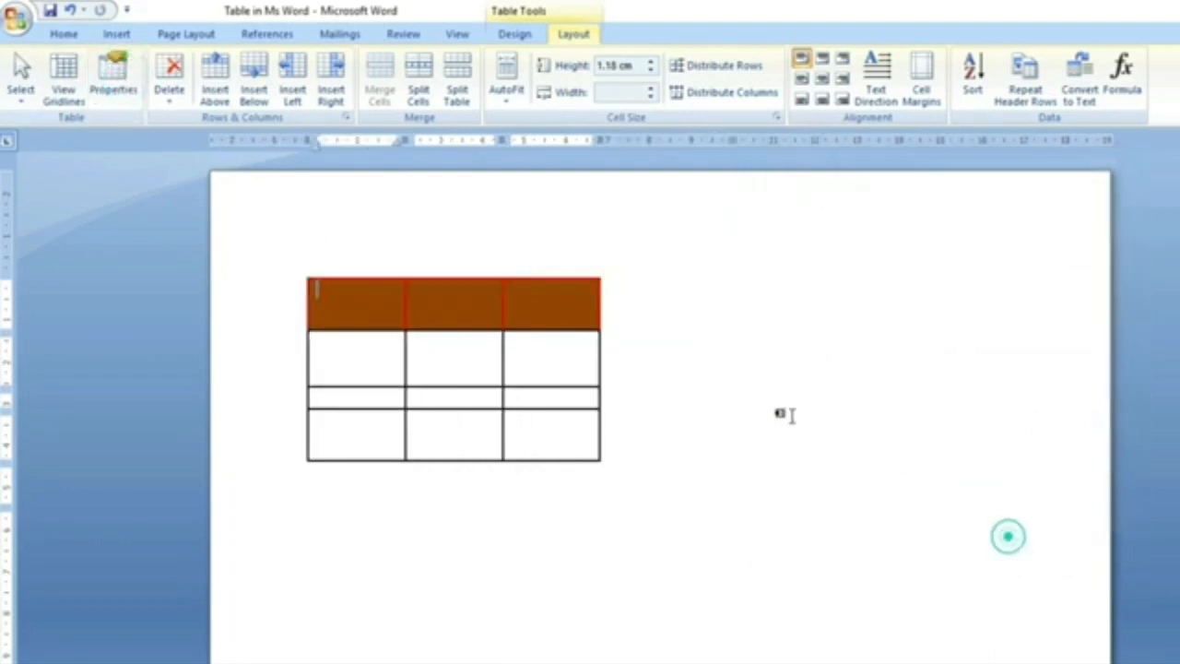
# Step: Generate sample paragraphs directly below the table with =rand()
pyautogui.click(370, 537)
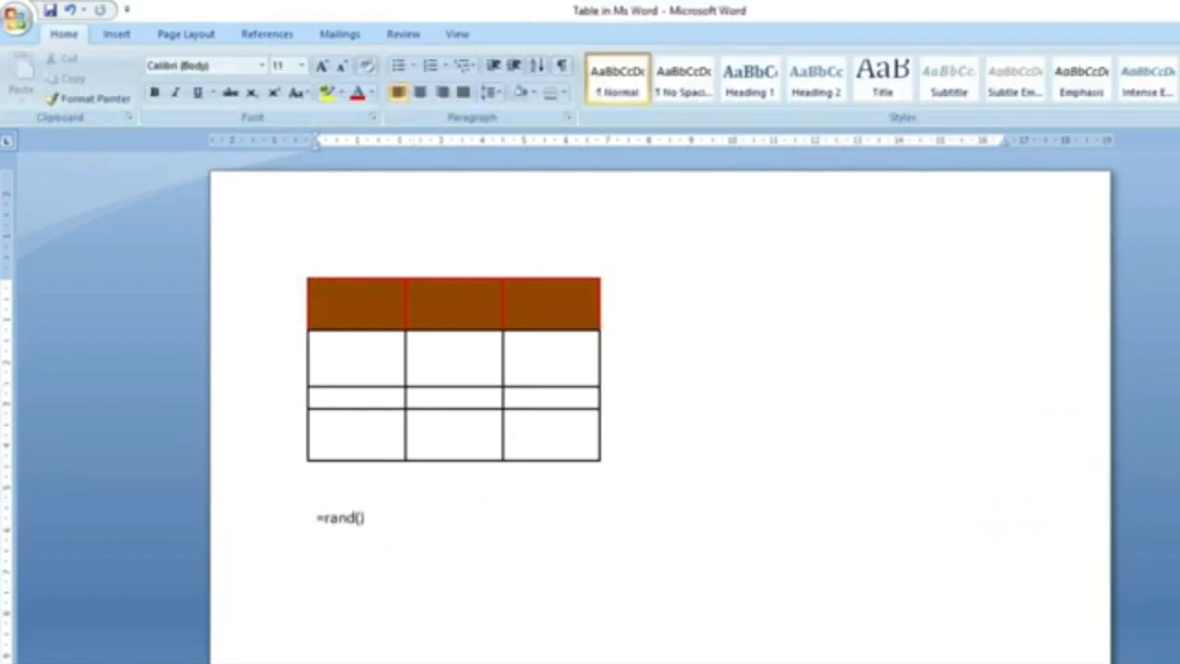
pyautogui.write('=rand()')
pyautogui.press('Return')
pyautogui.click(641, 450)
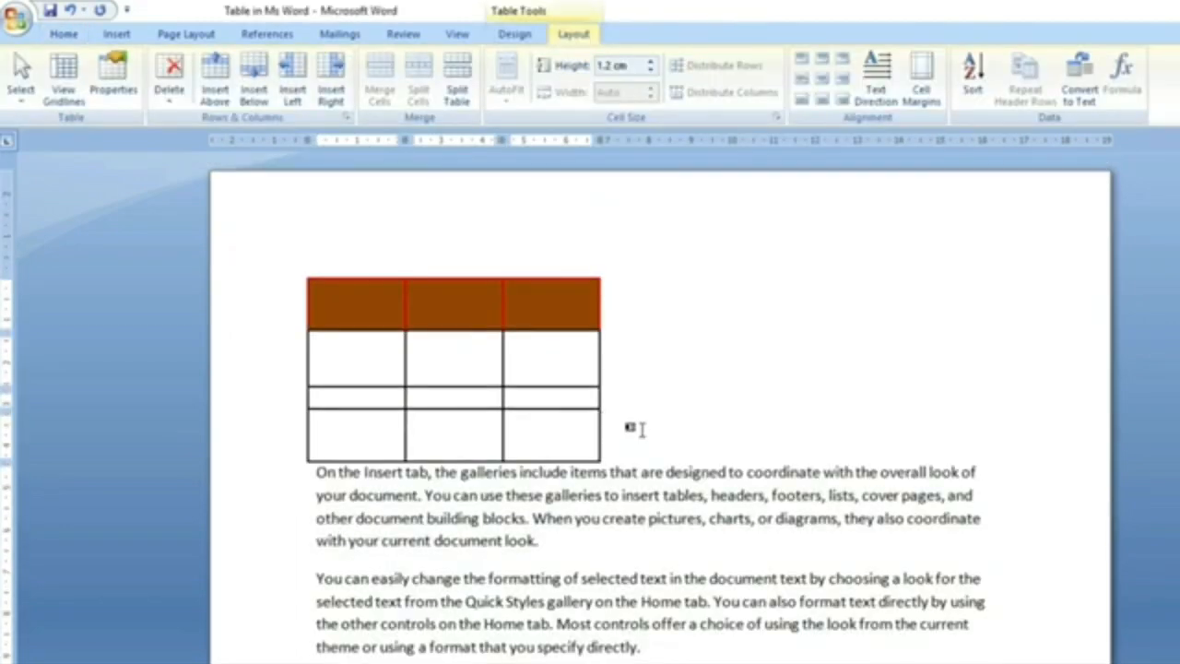
pyautogui.moveTo(669, 543); pyautogui.dragTo(314, 472)
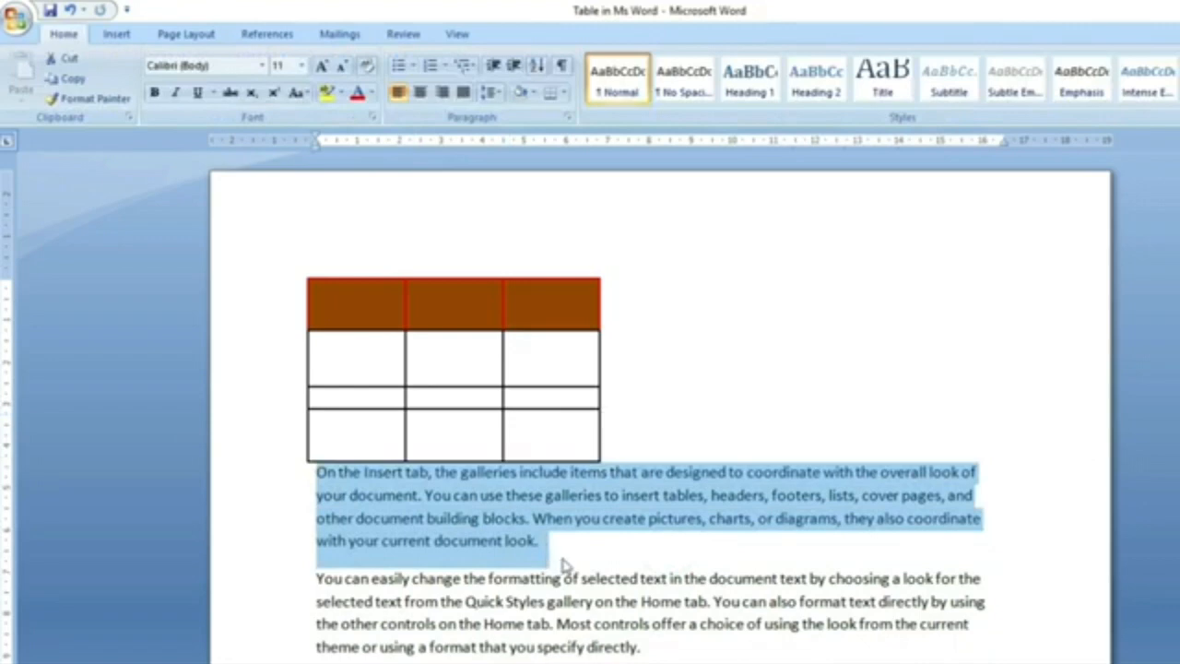
pyautogui.click(559, 557)
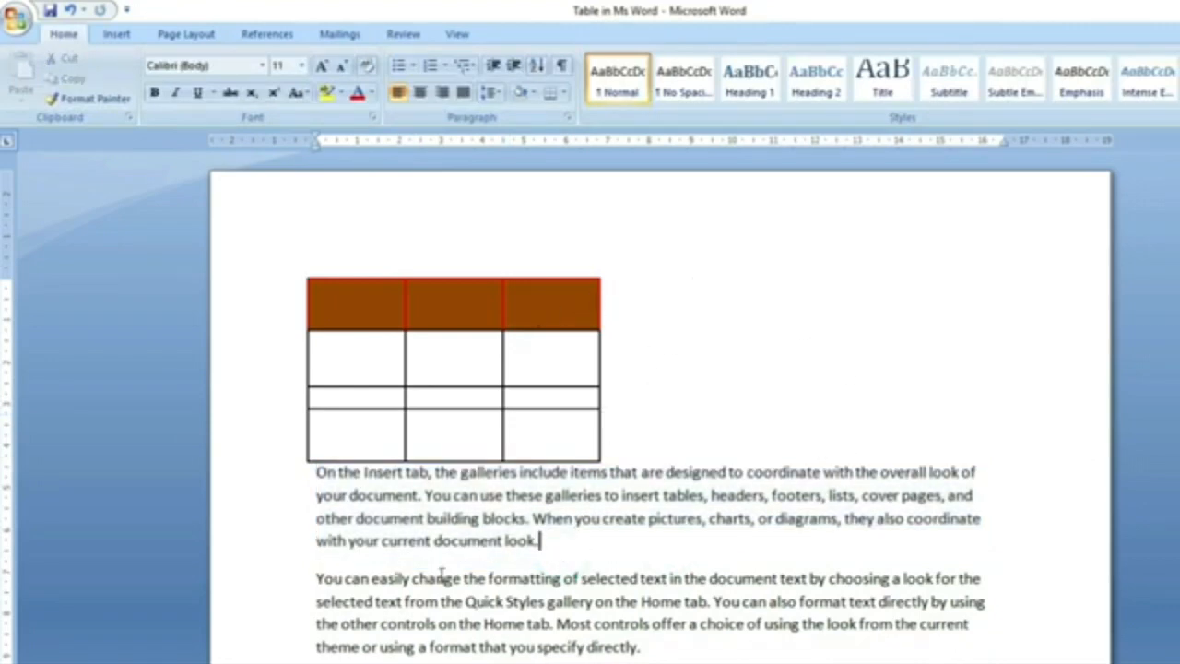
# Step: Set the table's text wrapping to Around so the sample paragraphs flow beside it
pyautogui.click(479, 354)
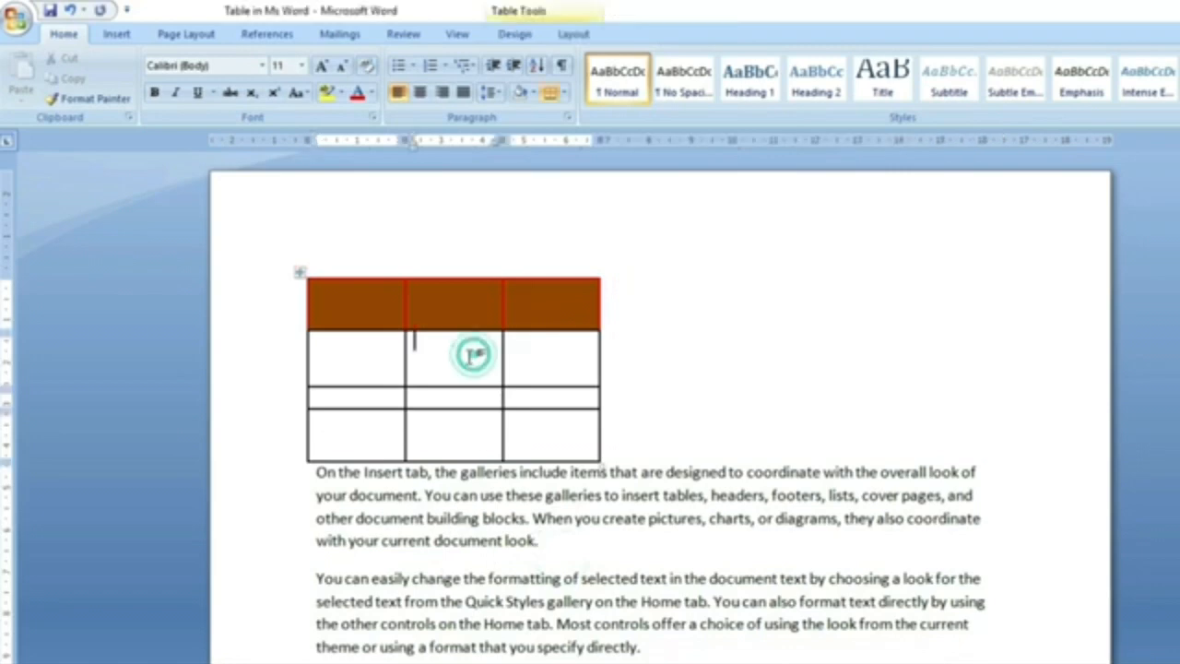
pyautogui.click(573, 33)
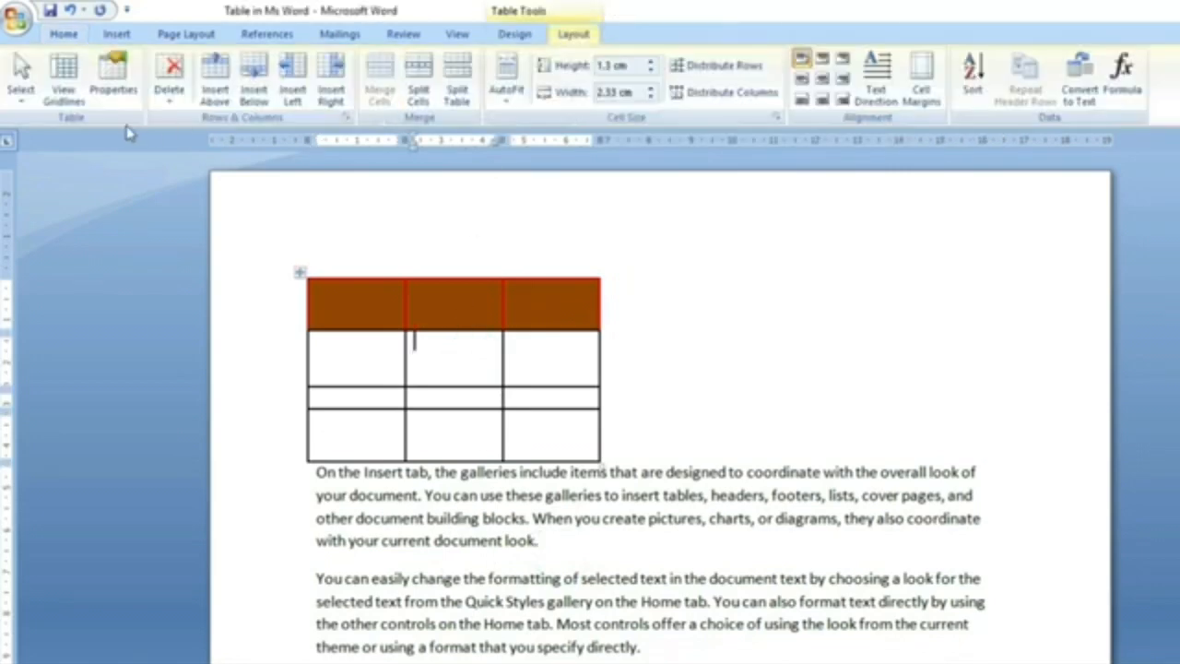
pyautogui.click(111, 79)
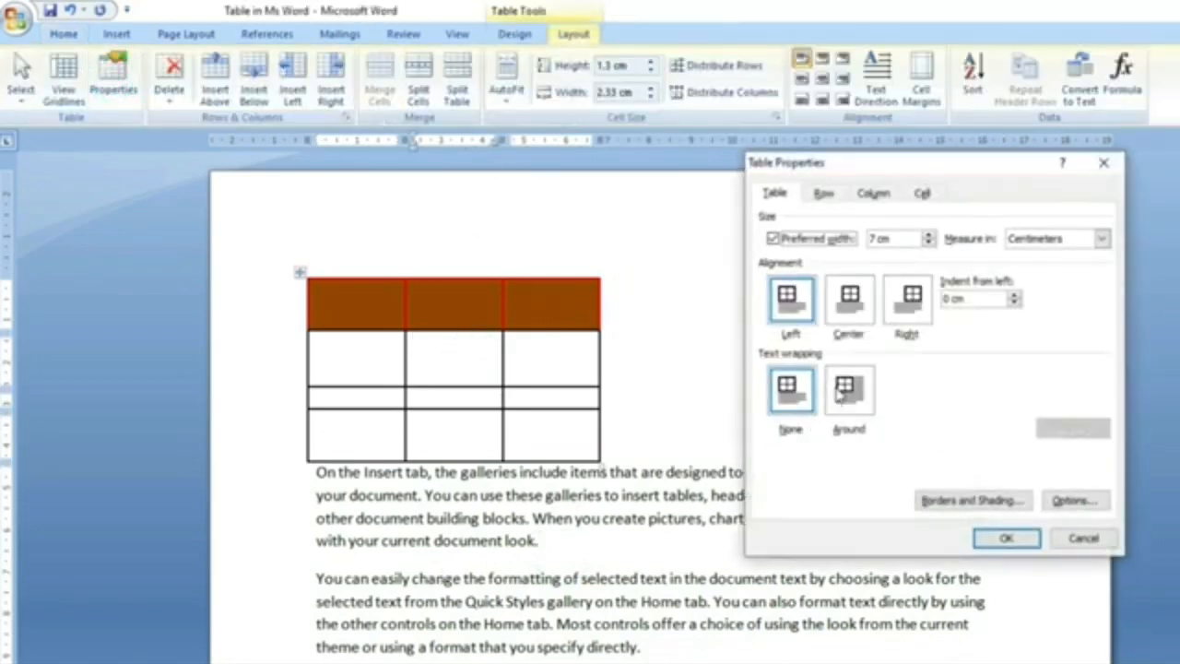
pyautogui.click(846, 391)
pyautogui.click(1003, 541)
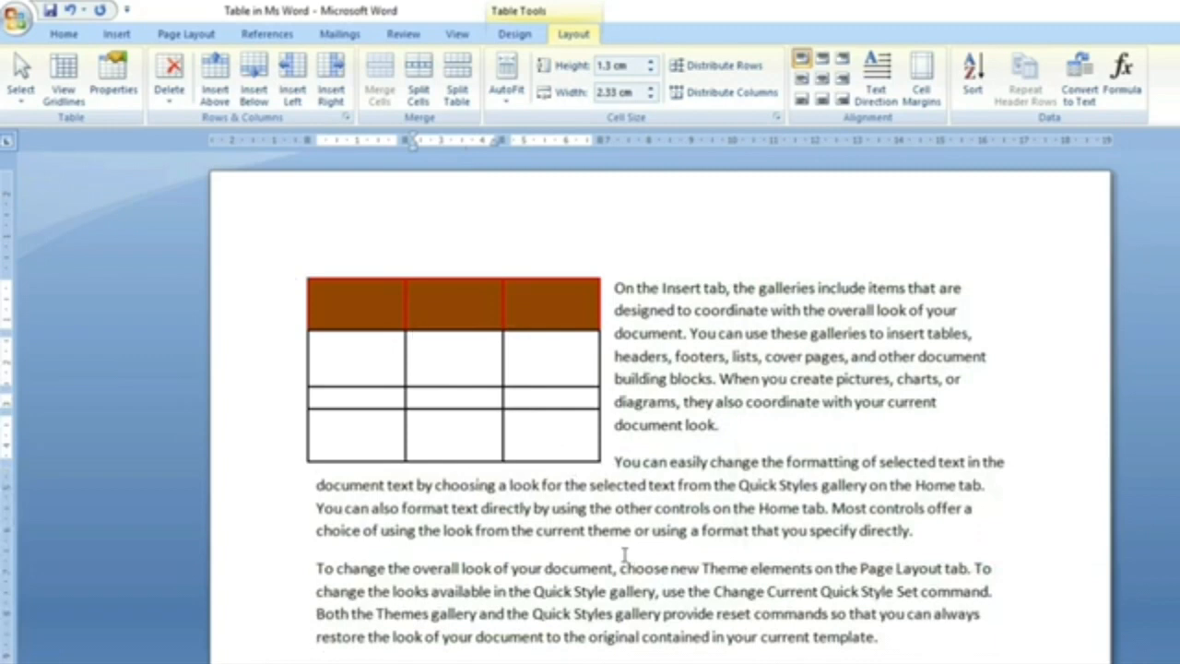
pyautogui.click(111, 78)
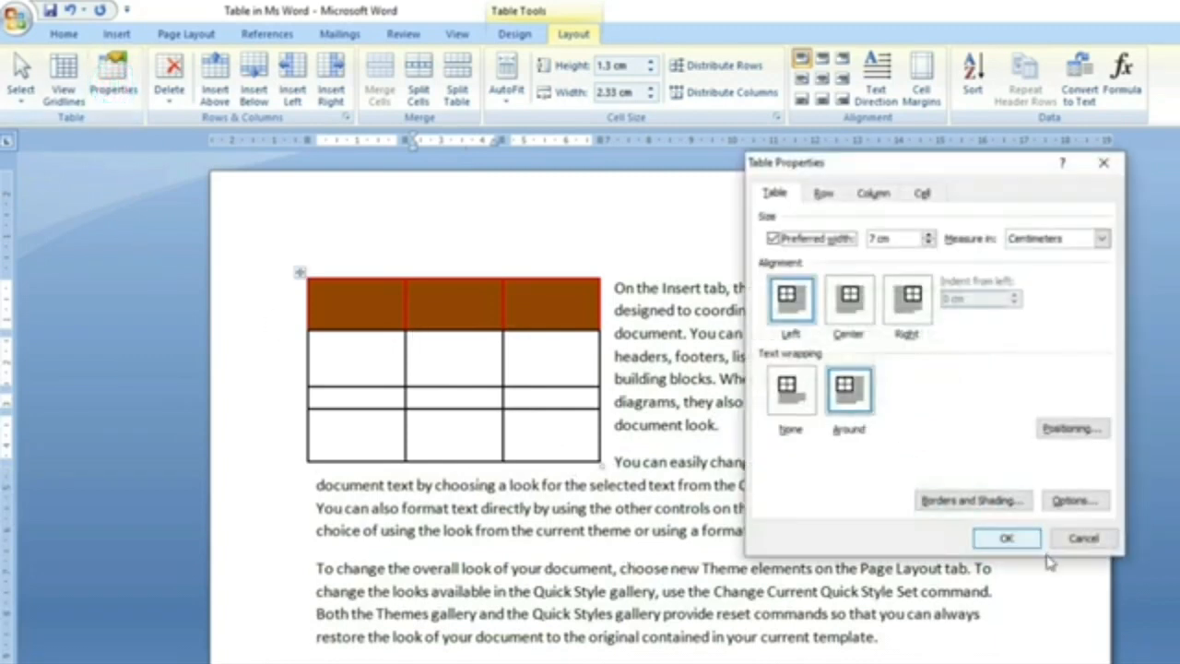
pyautogui.click(1072, 539)
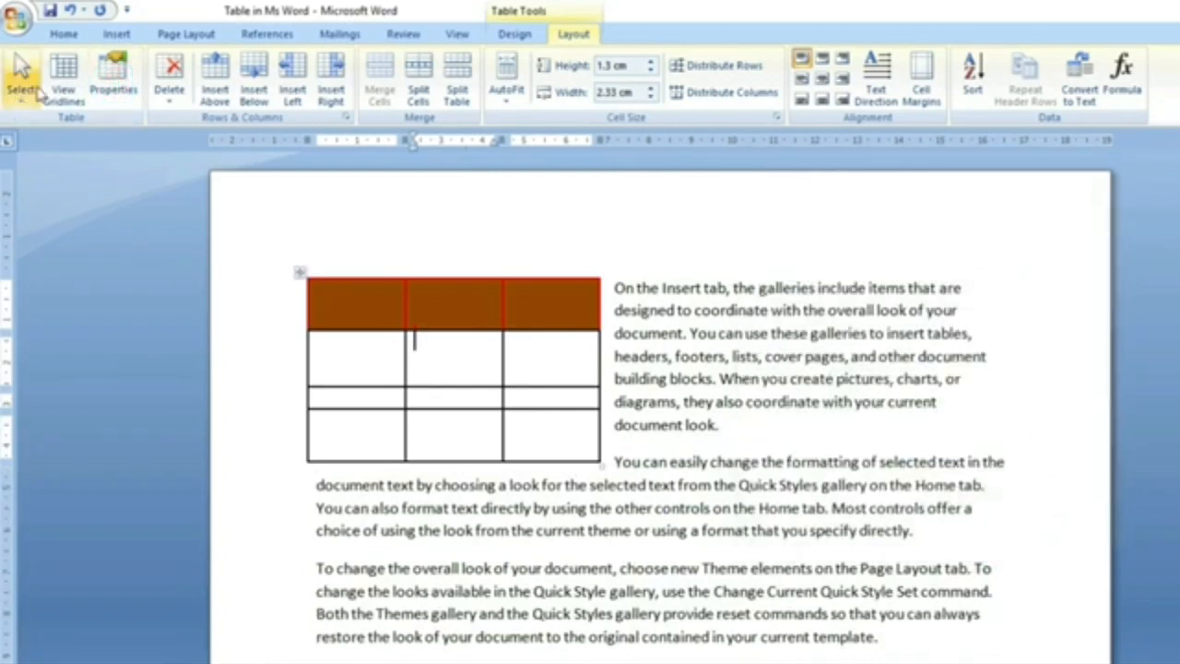
# Step: Set the table's text wrapping to None
pyautogui.click(116, 76)
pyautogui.click(789, 388)
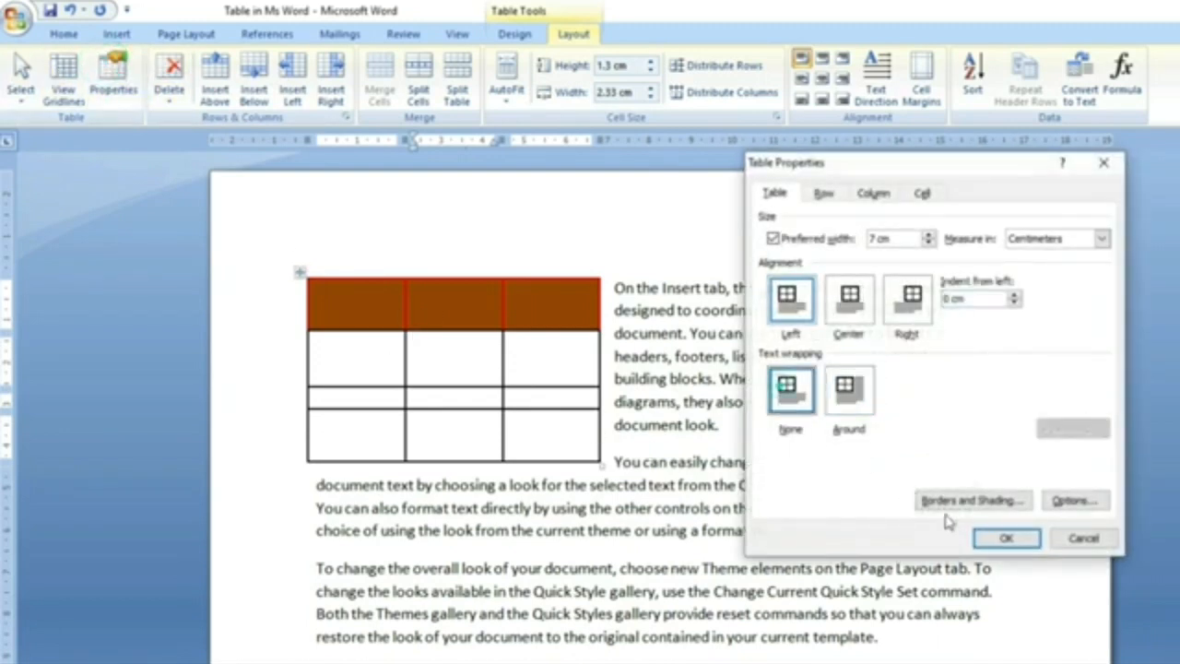
pyautogui.click(998, 538)
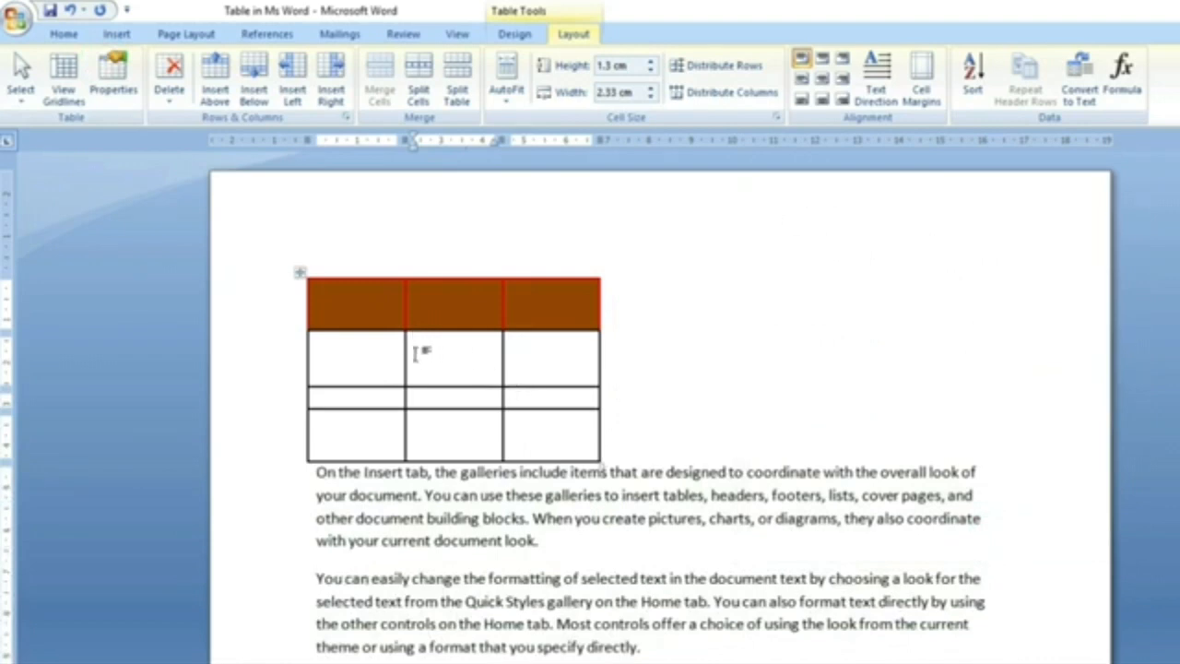
# Step: Select all four rows of the table and specify a row height of 0.5 cm
pyautogui.moveTo(356, 305); pyautogui.dragTo(564, 431)
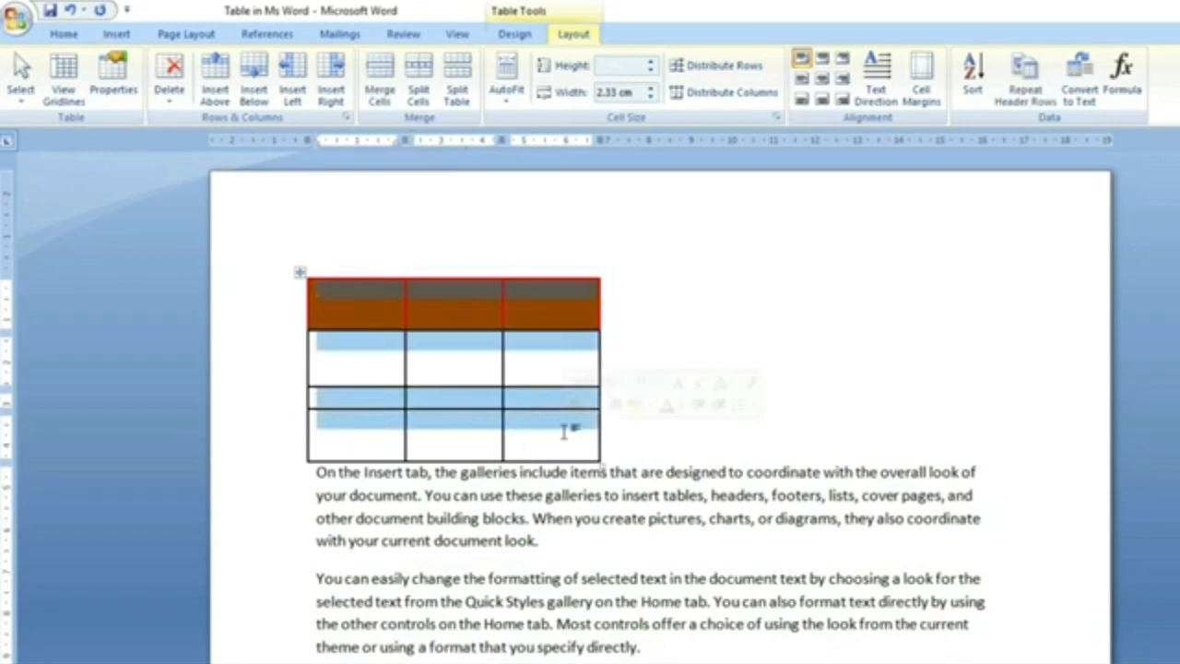
pyautogui.click(115, 79)
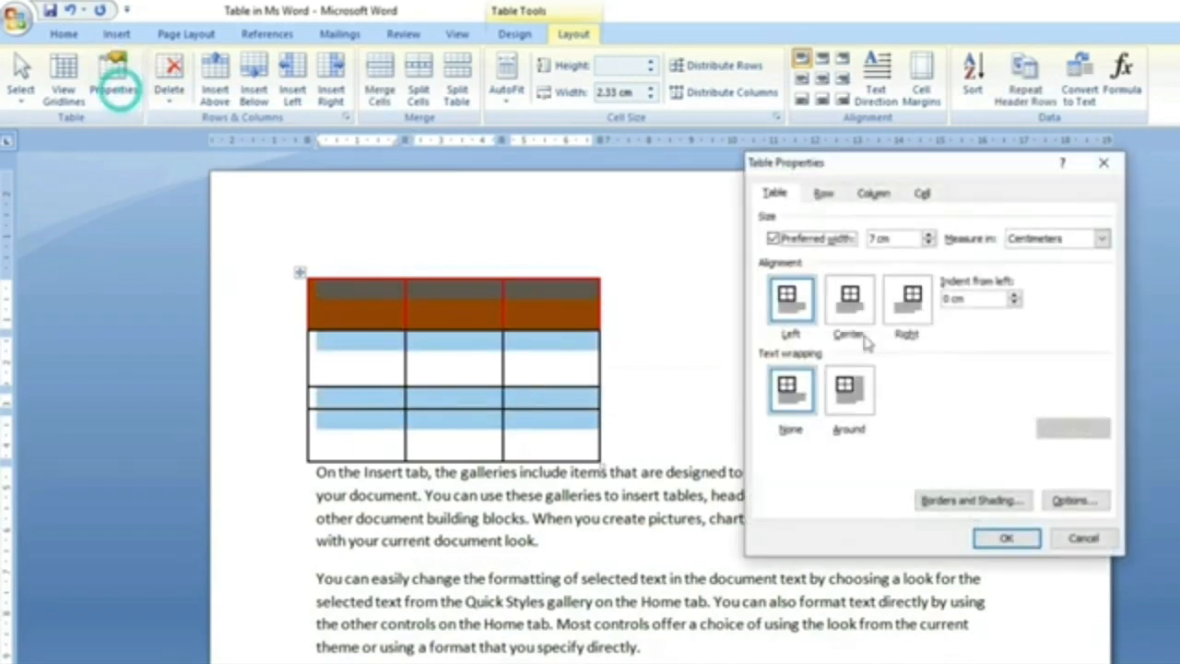
pyautogui.click(823, 196)
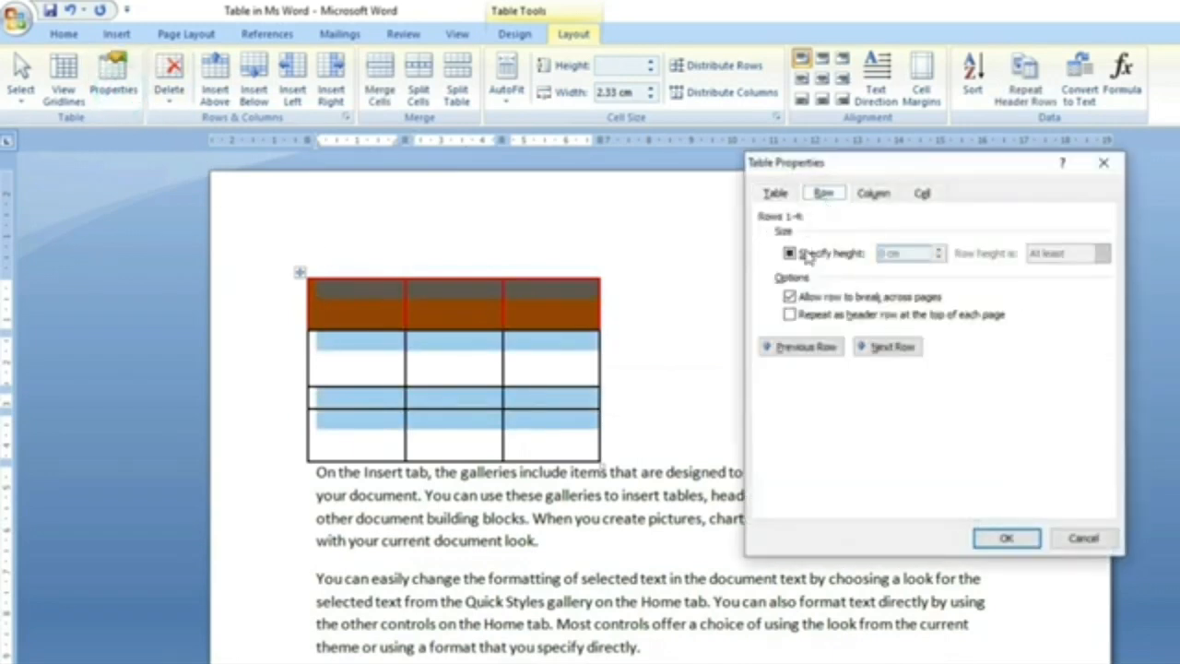
pyautogui.click(827, 258)
pyautogui.doubleClick(891, 252)
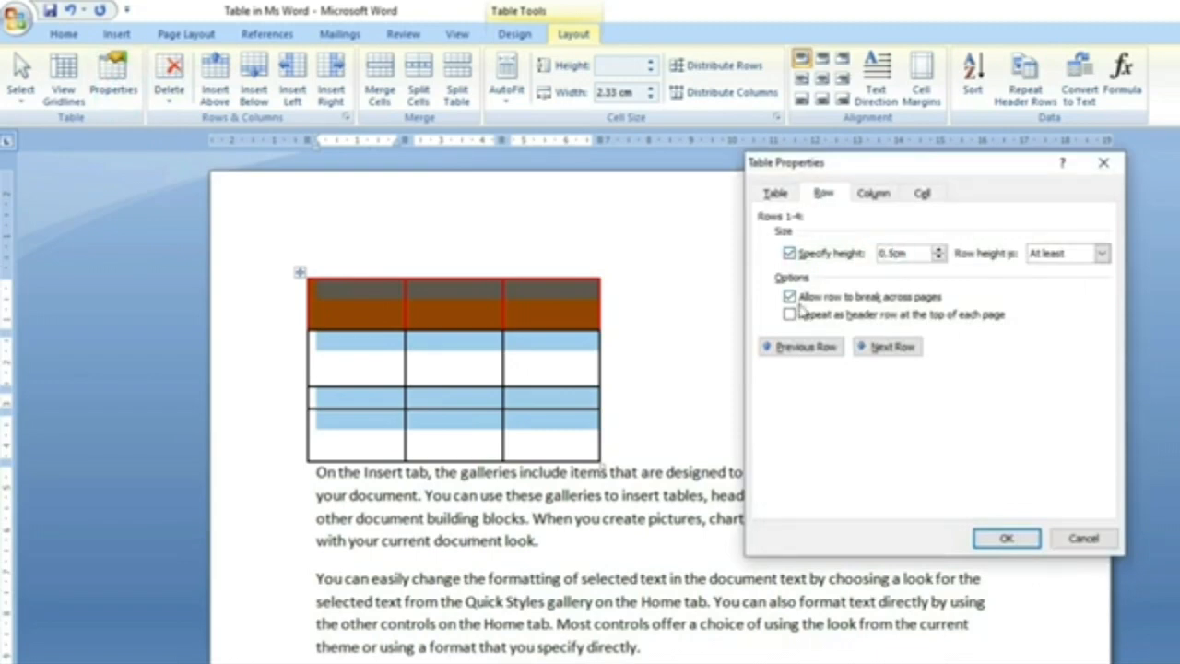
pyautogui.click(995, 539)
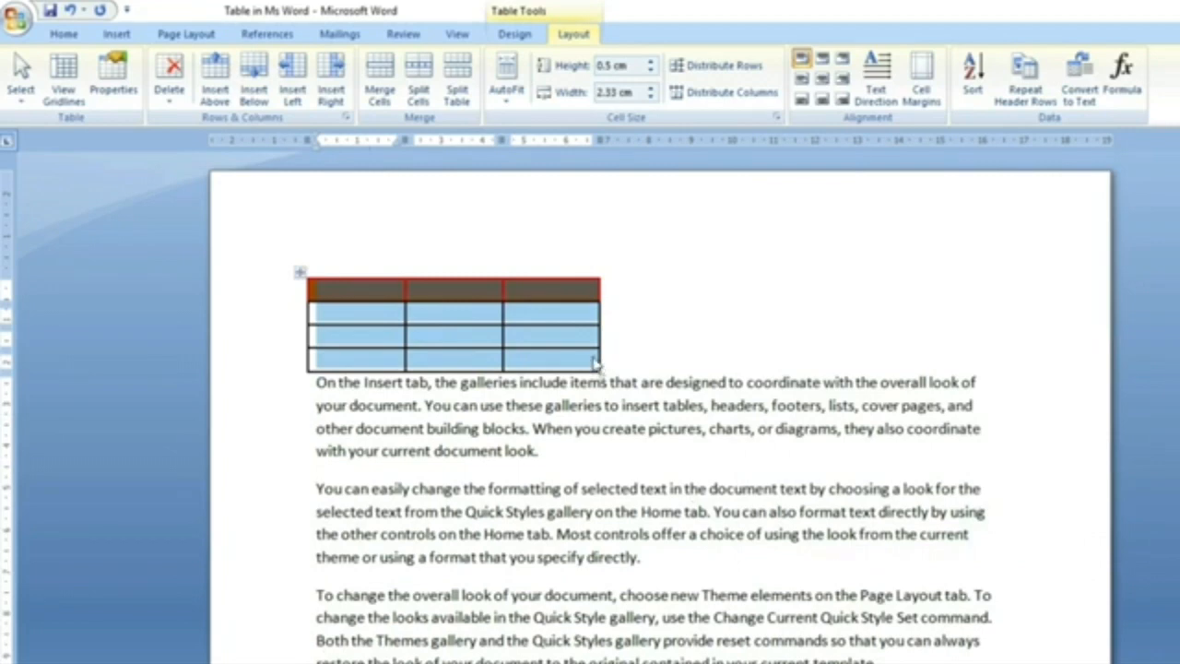
# Step: Set the height of the four selected table rows to 5 cm, and undo that change
pyautogui.click(112, 74)
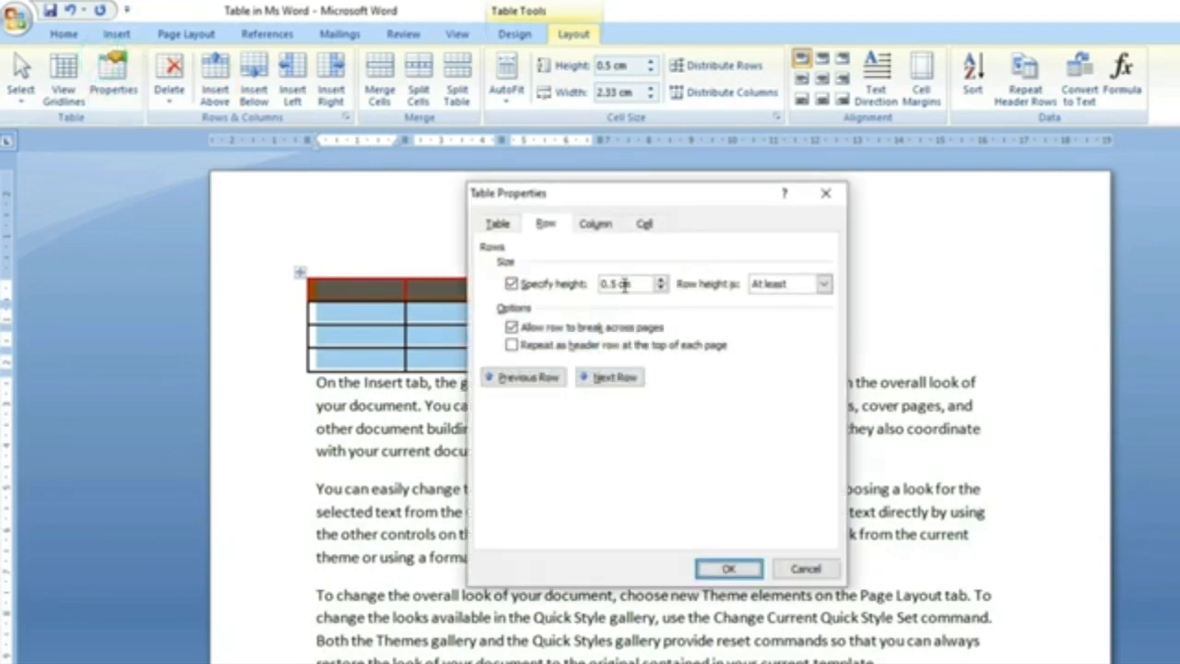
pyautogui.moveTo(614, 284); pyautogui.dragTo(532, 288)
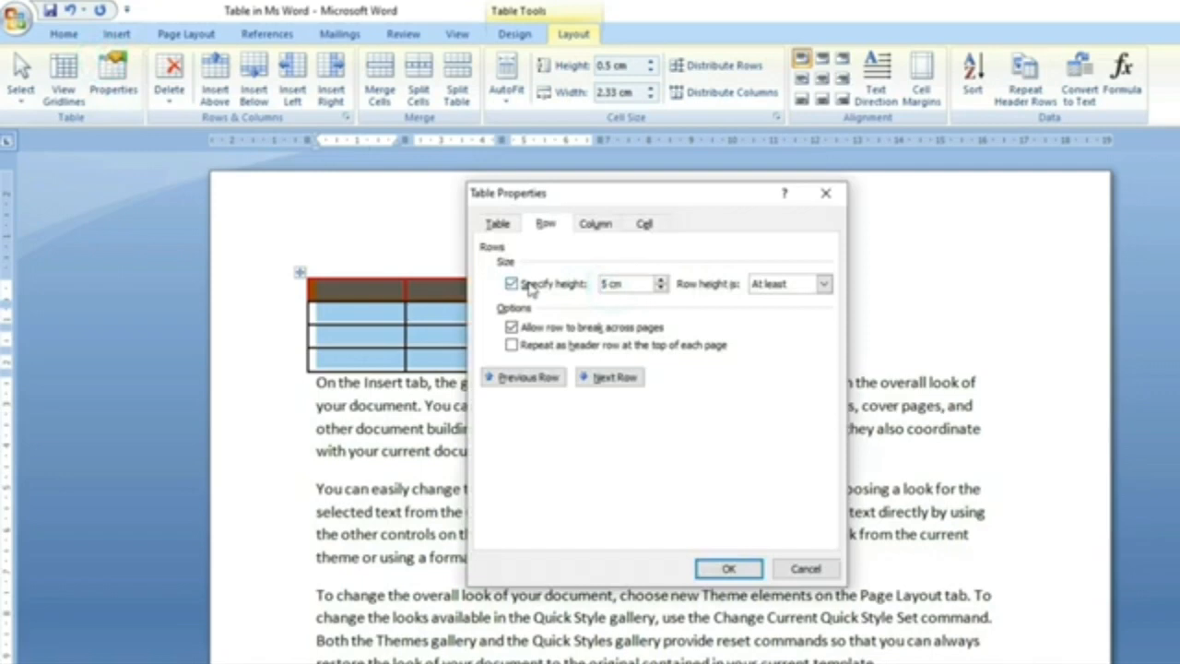
pyautogui.click(728, 568)
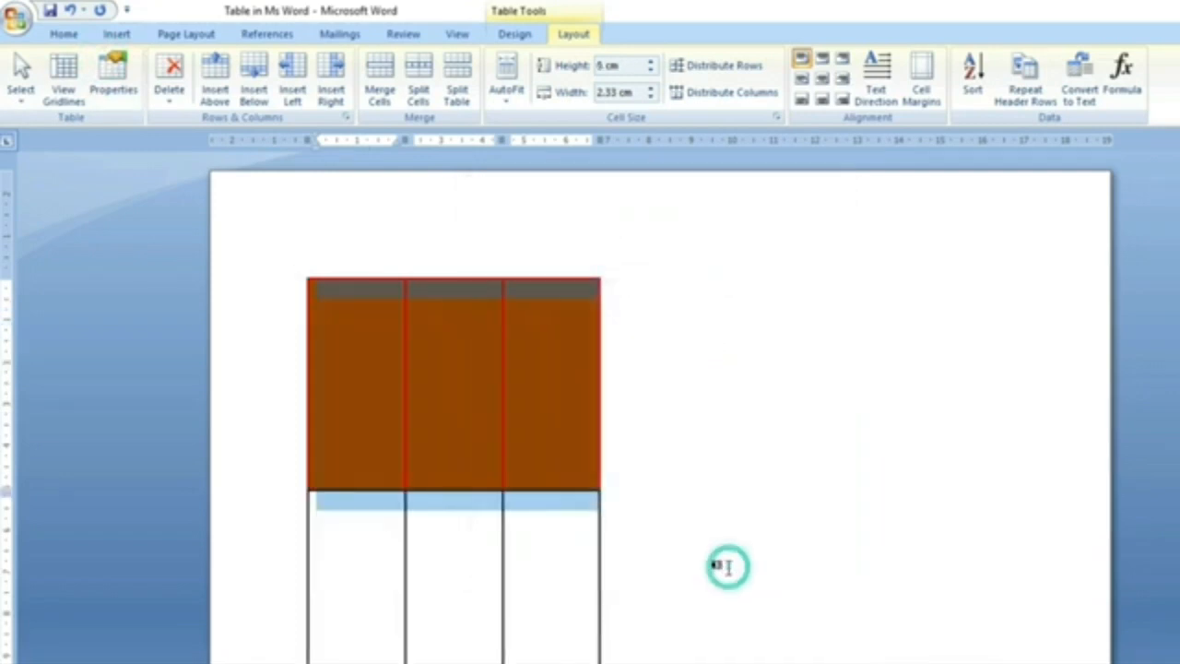
pyautogui.scroll(-12, 729, 568)
pyautogui.scroll(6, 729, 567)
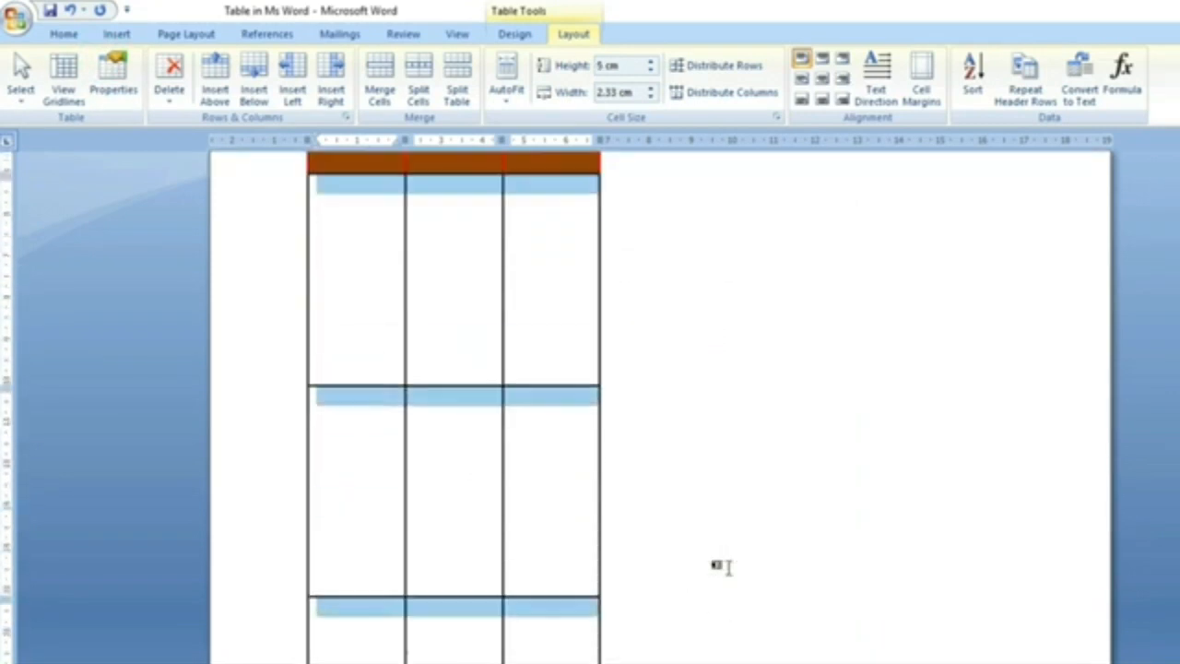
pyautogui.hotkey('ctrl', 'z')
pyautogui.click(112, 79)
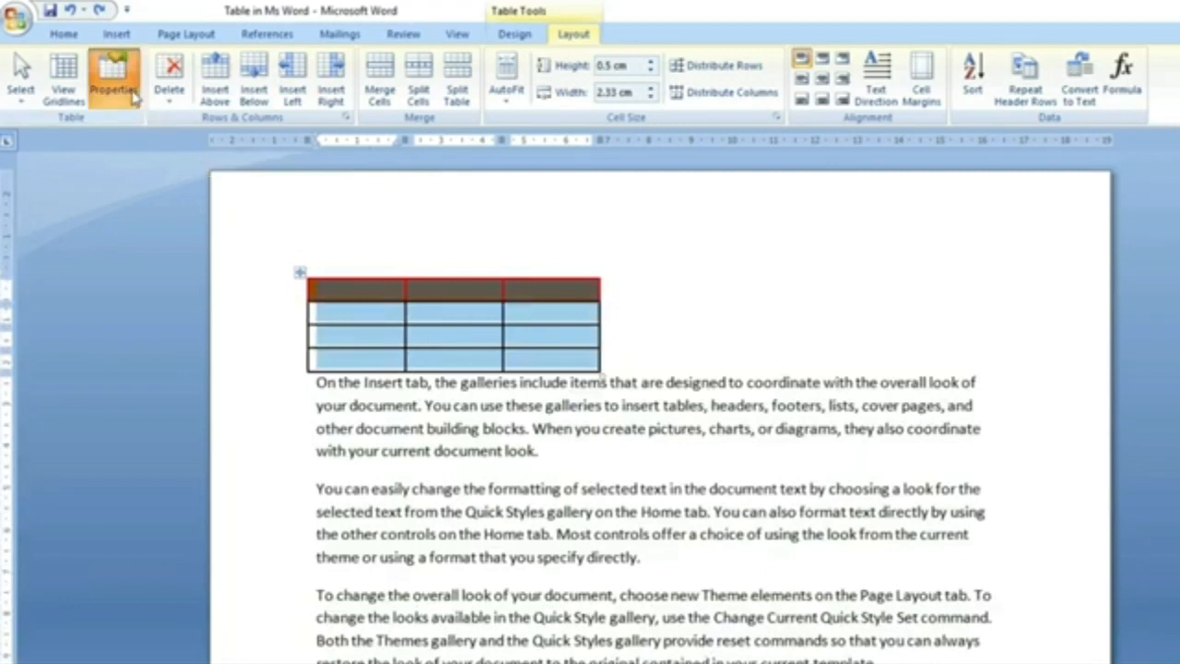
pyautogui.press('Escape')
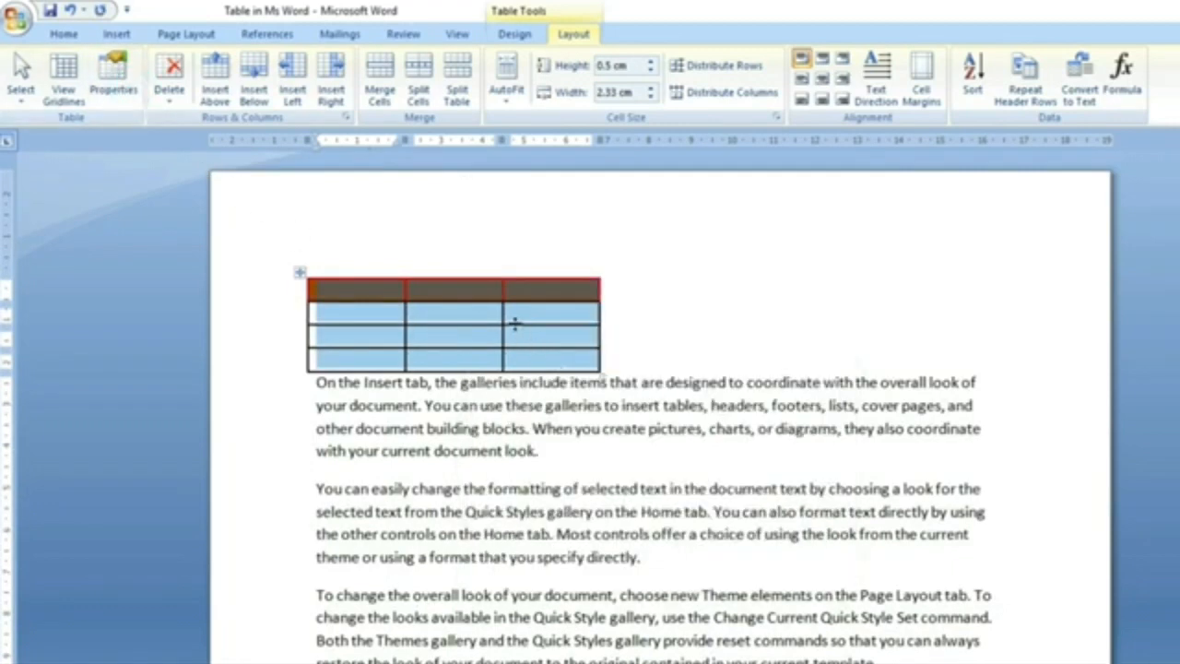
# Step: Stretch the whole table across the text width, and shrink it to columns about 1.54 cm wide and rows about 0.44 cm high
pyautogui.moveTo(602, 375); pyautogui.dragTo(967, 375)
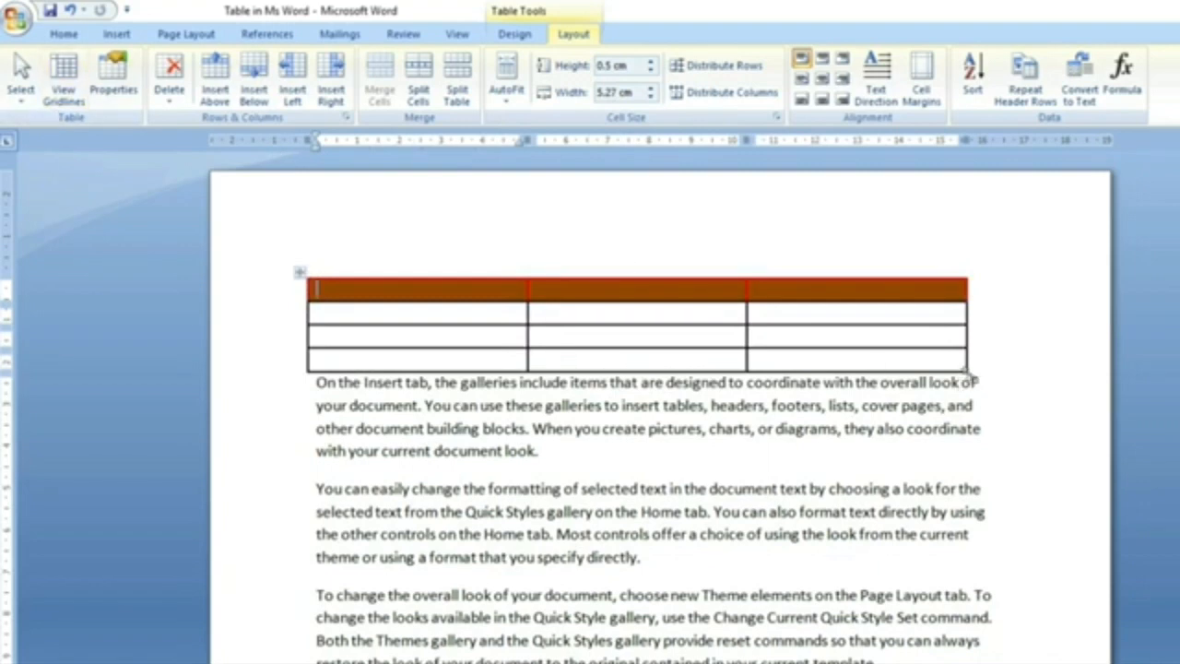
pyautogui.moveTo(968, 373); pyautogui.dragTo(501, 364)
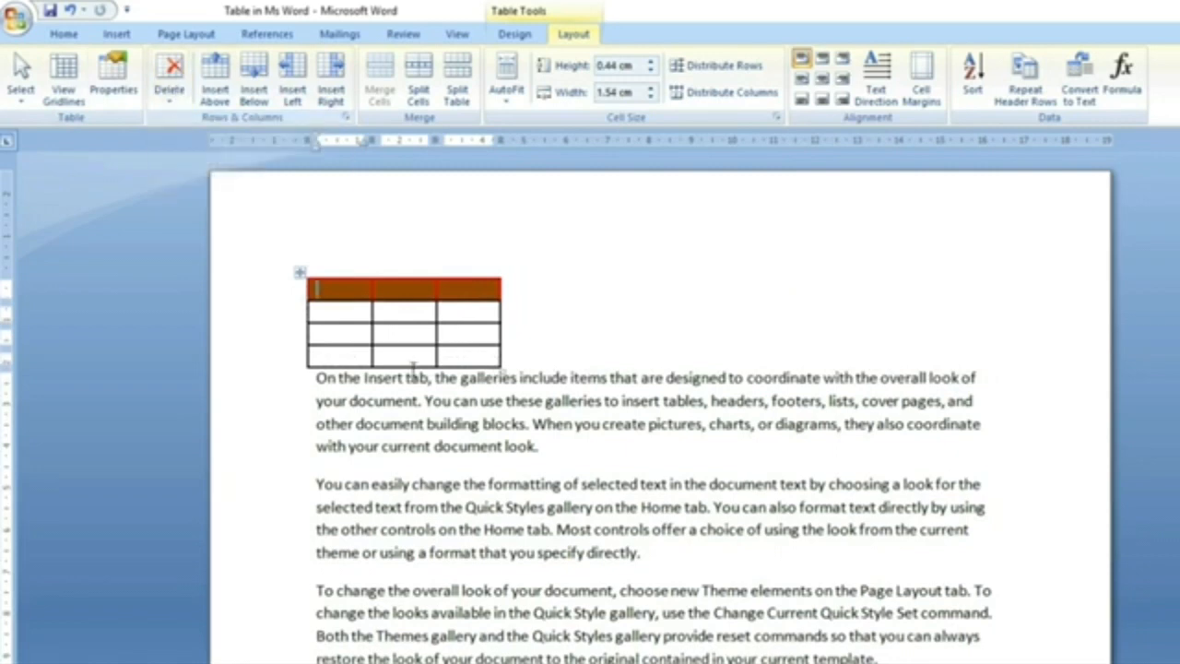
# Step: Delete the first cell of the table's last row, shifting the remaining cells left
pyautogui.click(336, 357)
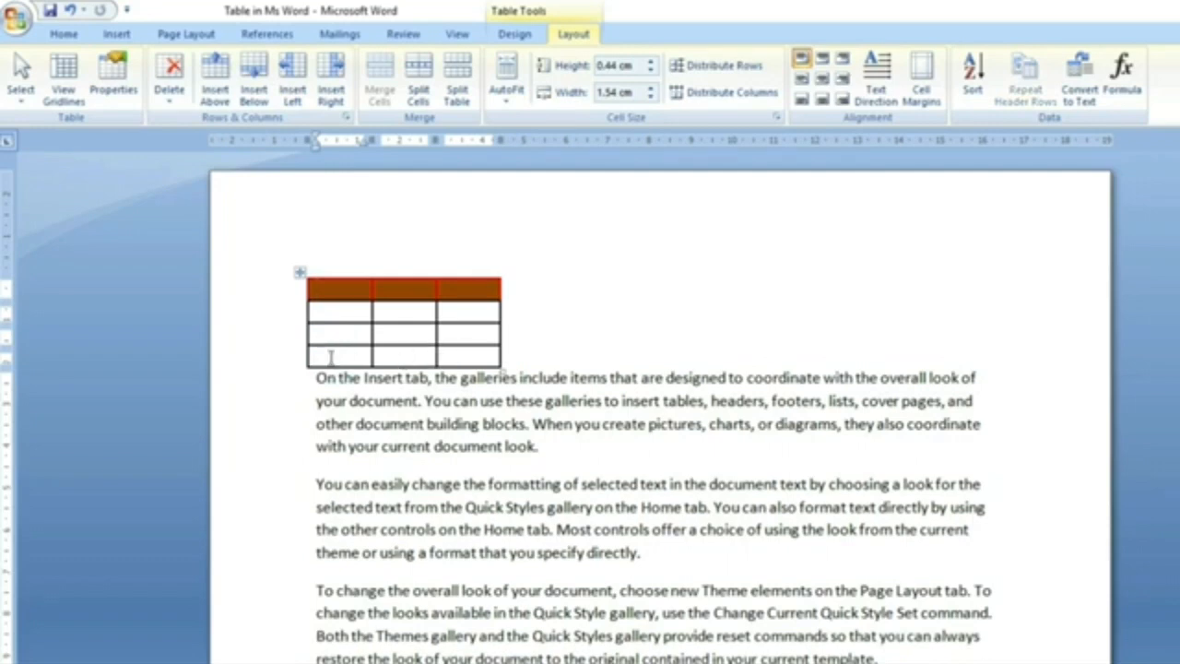
pyautogui.click(330, 357)
pyautogui.click(169, 83)
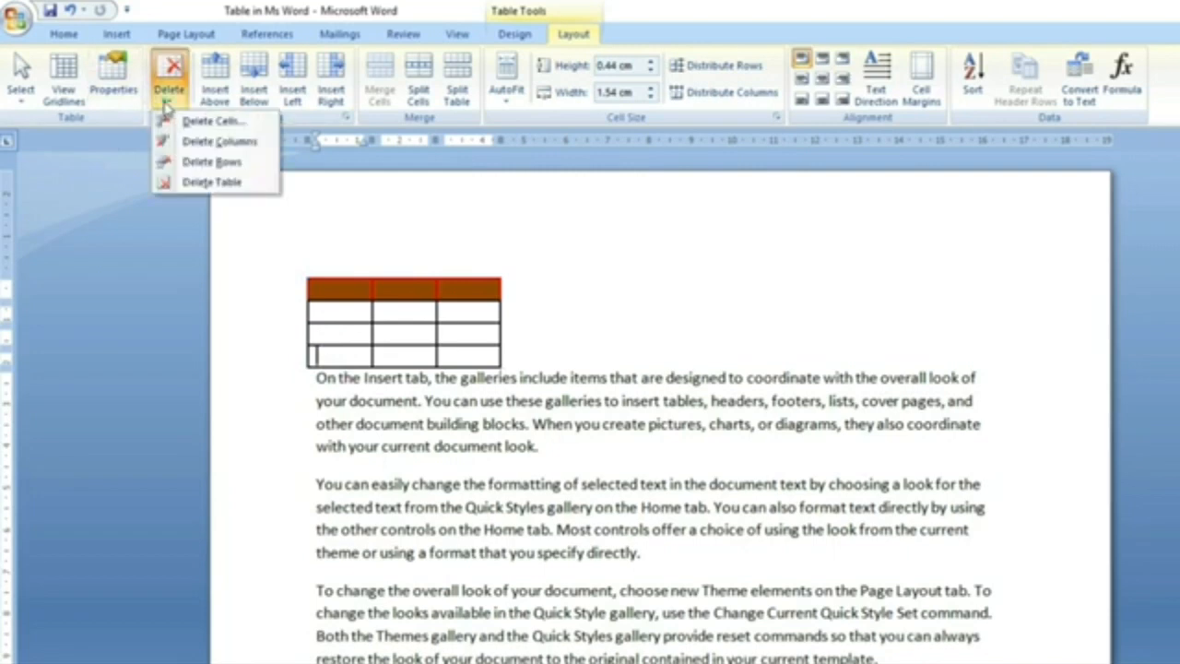
pyautogui.click(198, 123)
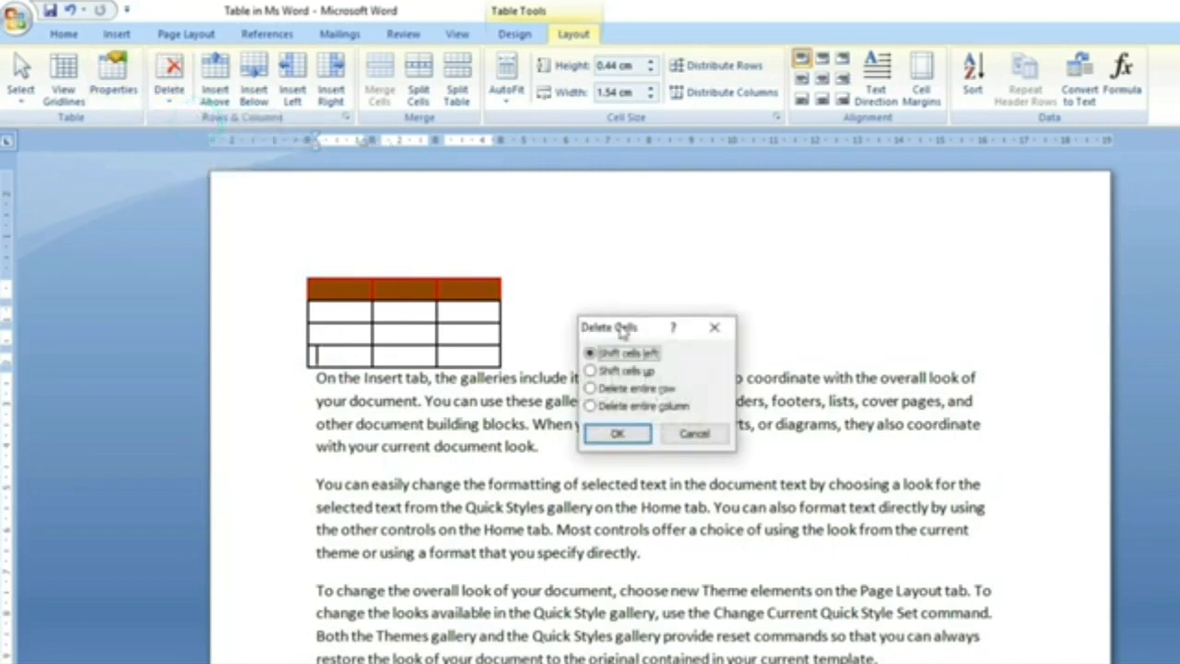
pyautogui.moveTo(625, 330); pyautogui.dragTo(670, 246)
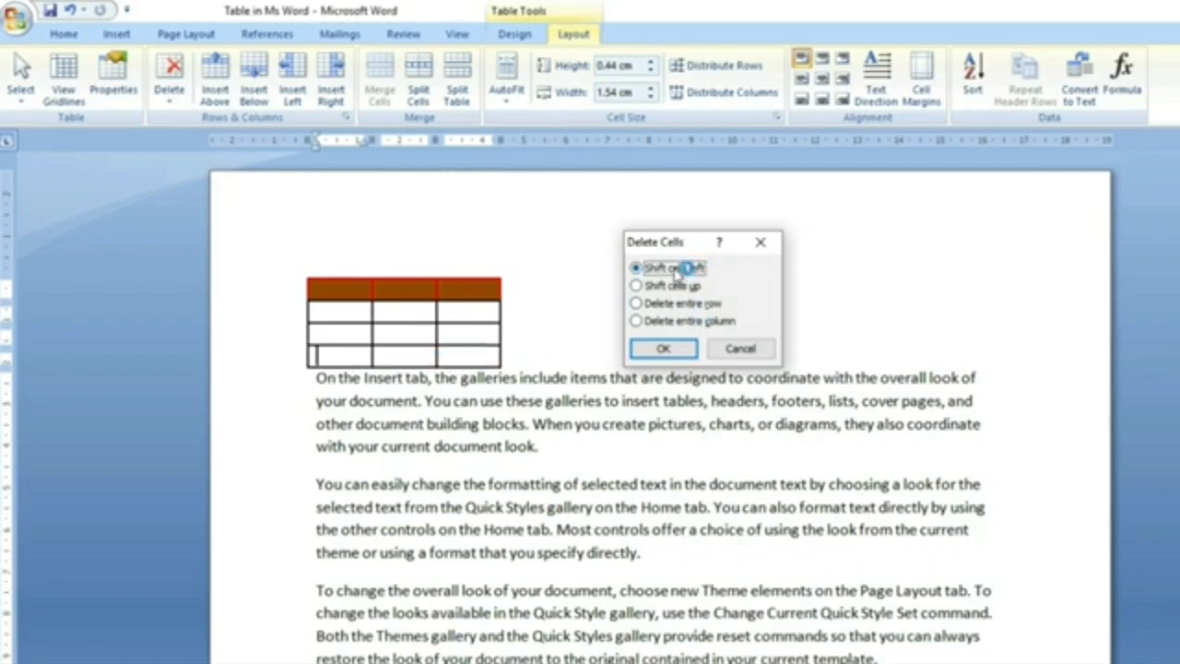
pyautogui.click(665, 347)
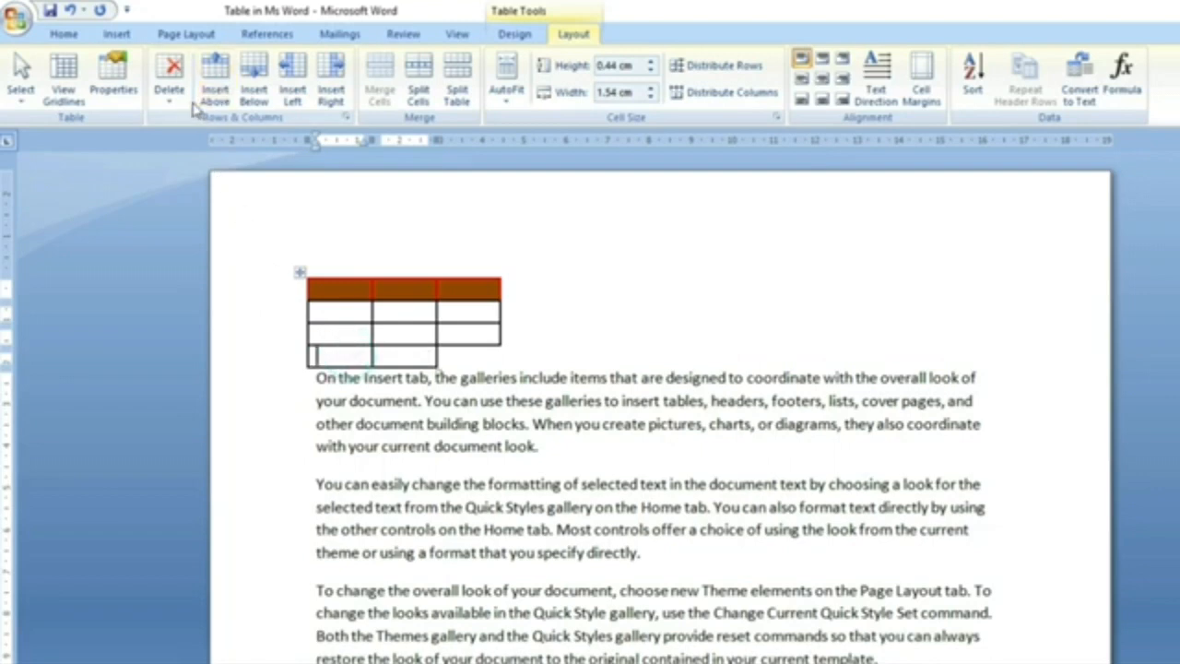
# Step: Delete the table's third column
pyautogui.click(169, 87)
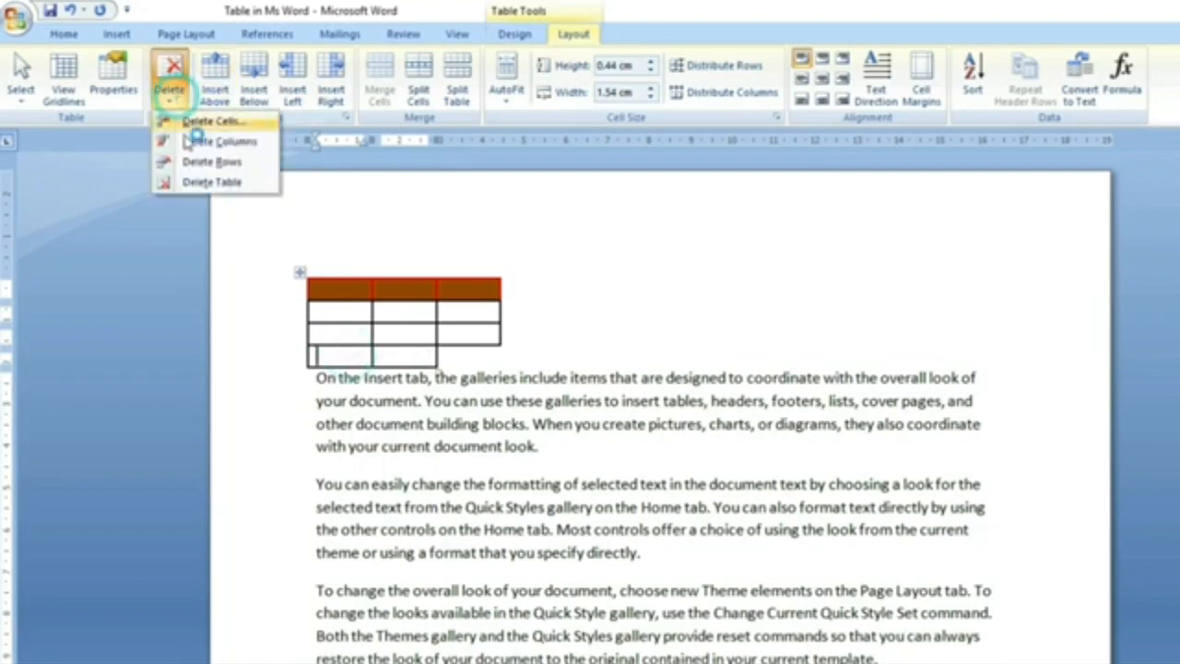
pyautogui.click(470, 334)
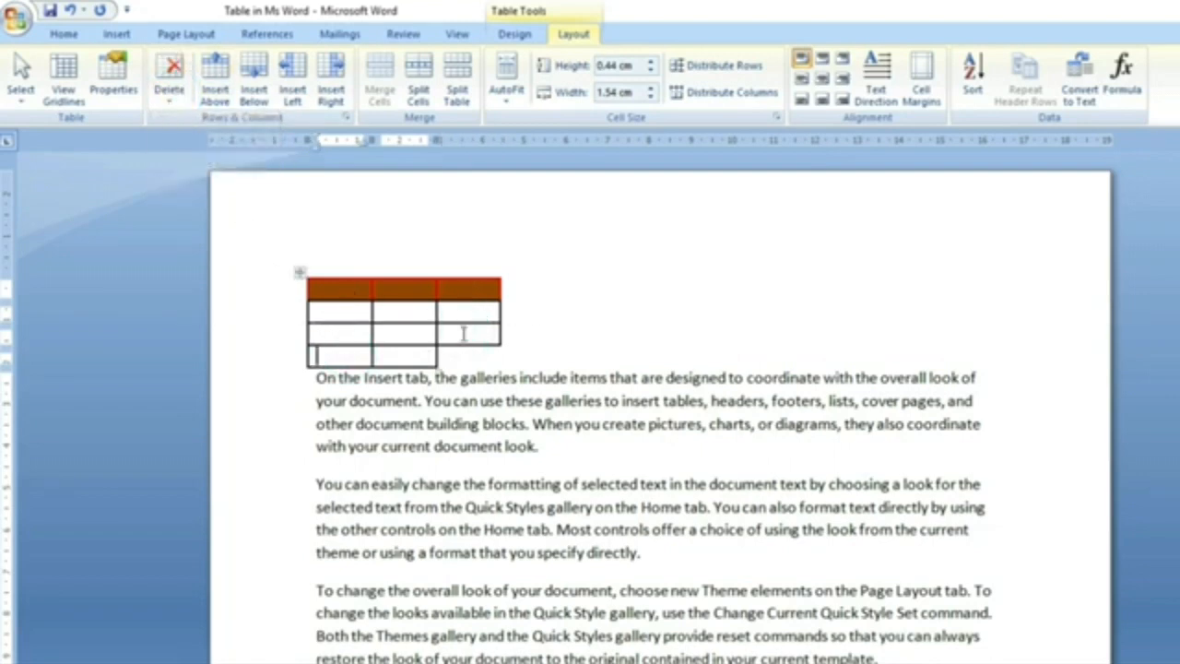
pyautogui.click(464, 334)
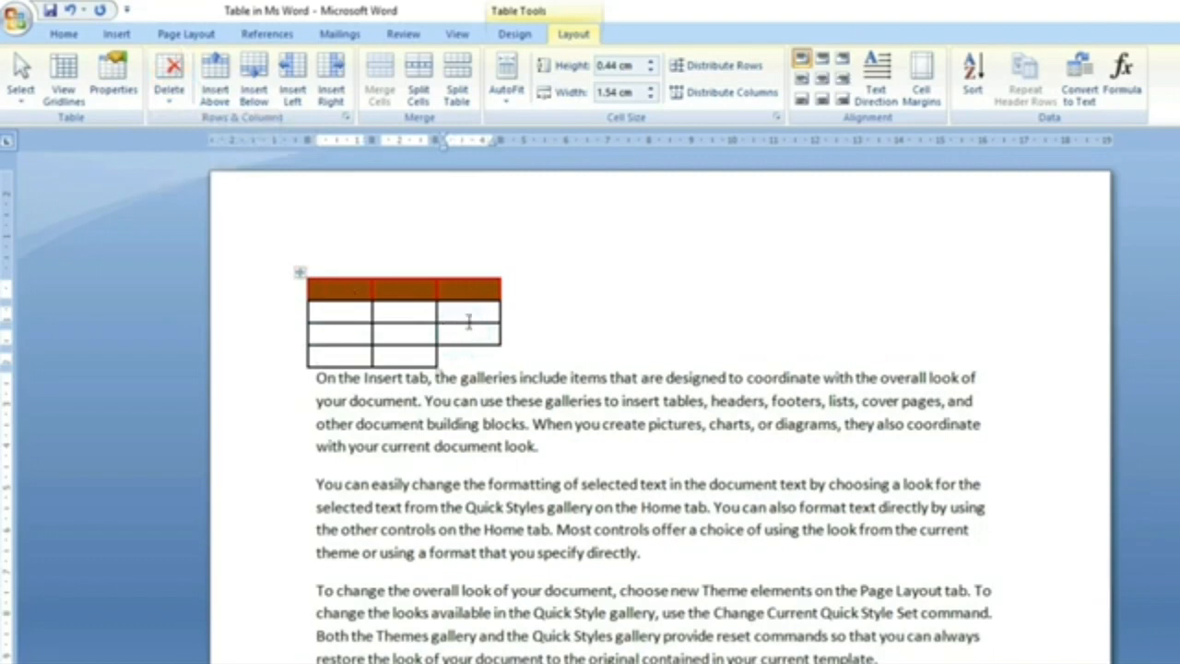
pyautogui.click(169, 98)
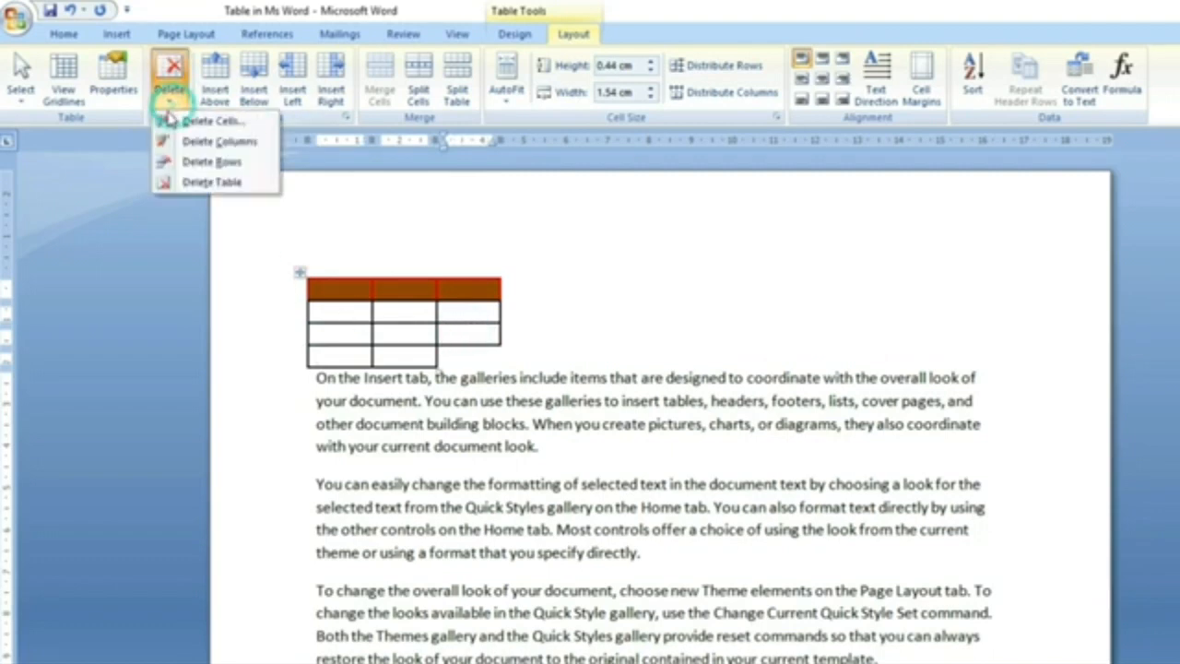
pyautogui.click(218, 141)
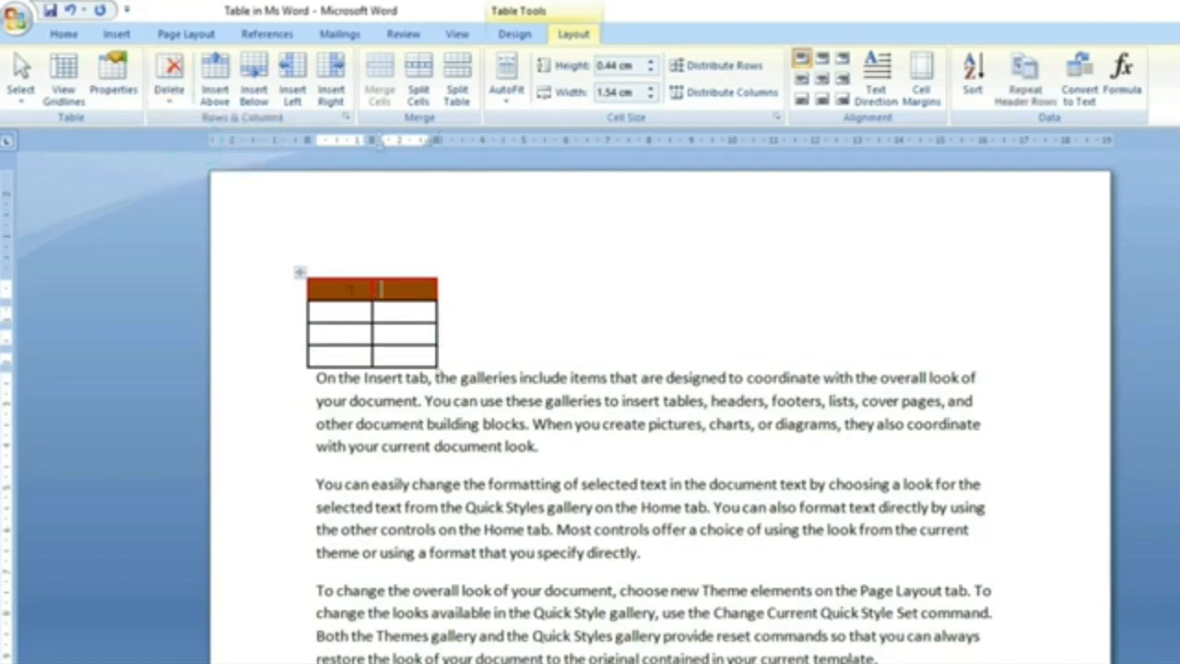
# Step: Delete the table's first row
pyautogui.click(349, 291)
pyautogui.click(168, 98)
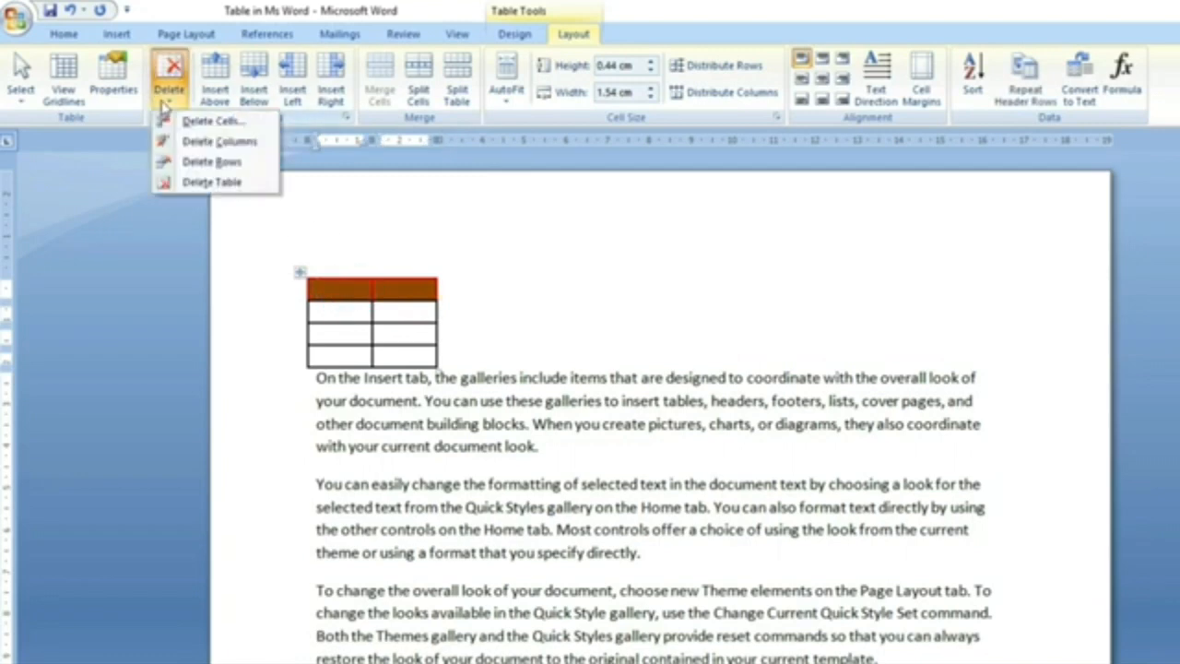
pyautogui.click(210, 162)
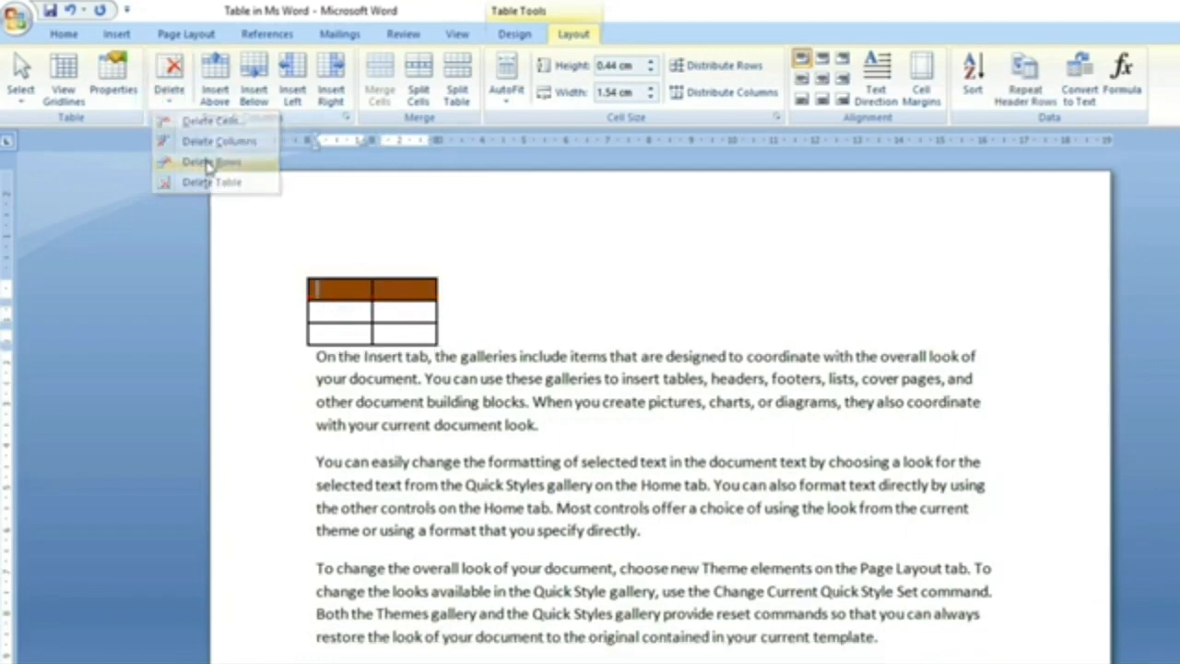
# Step: Delete the entire table, and undo the deletion
pyautogui.click(168, 97)
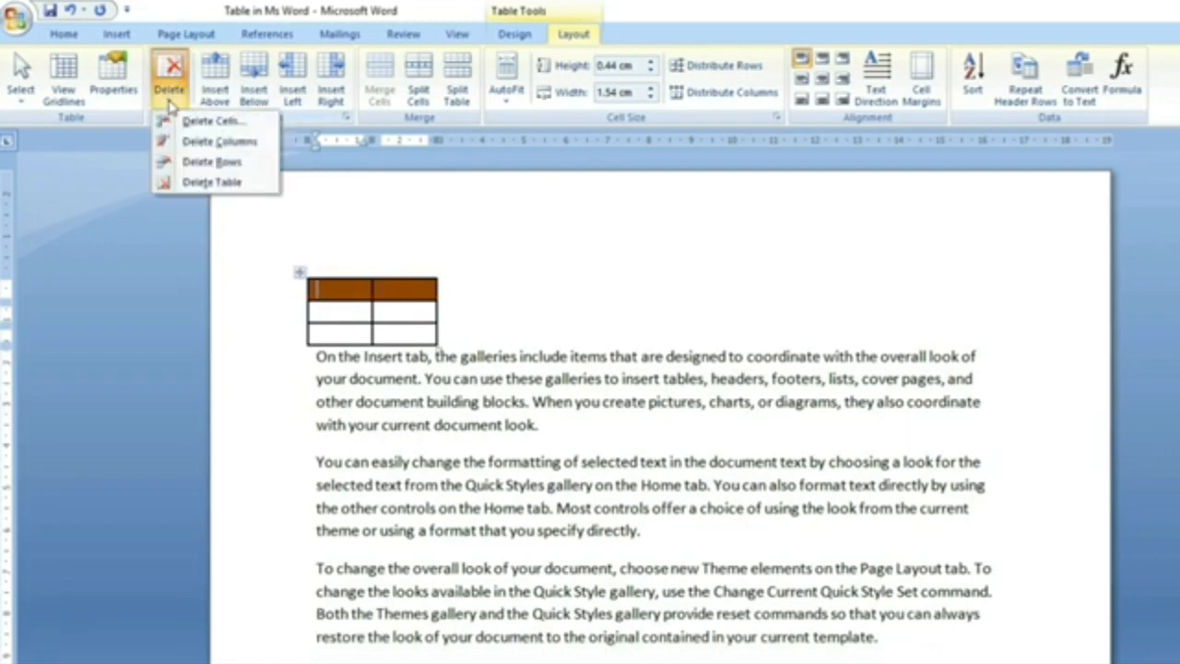
pyautogui.click(210, 181)
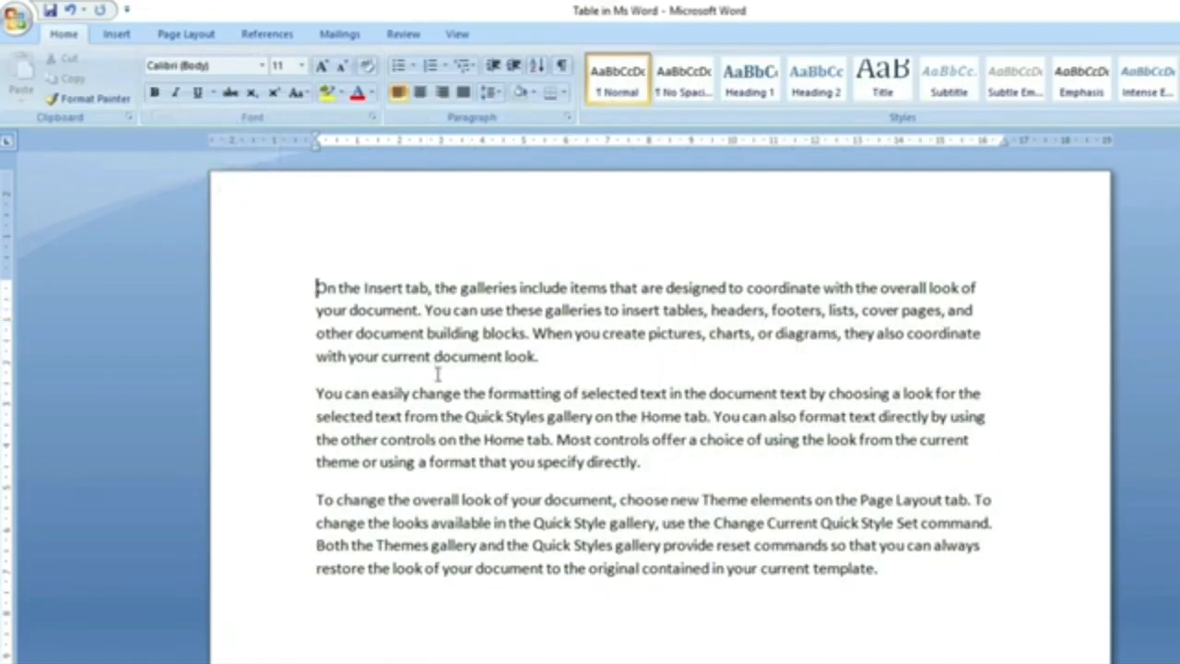
pyautogui.hotkey('ctrl', 'z')
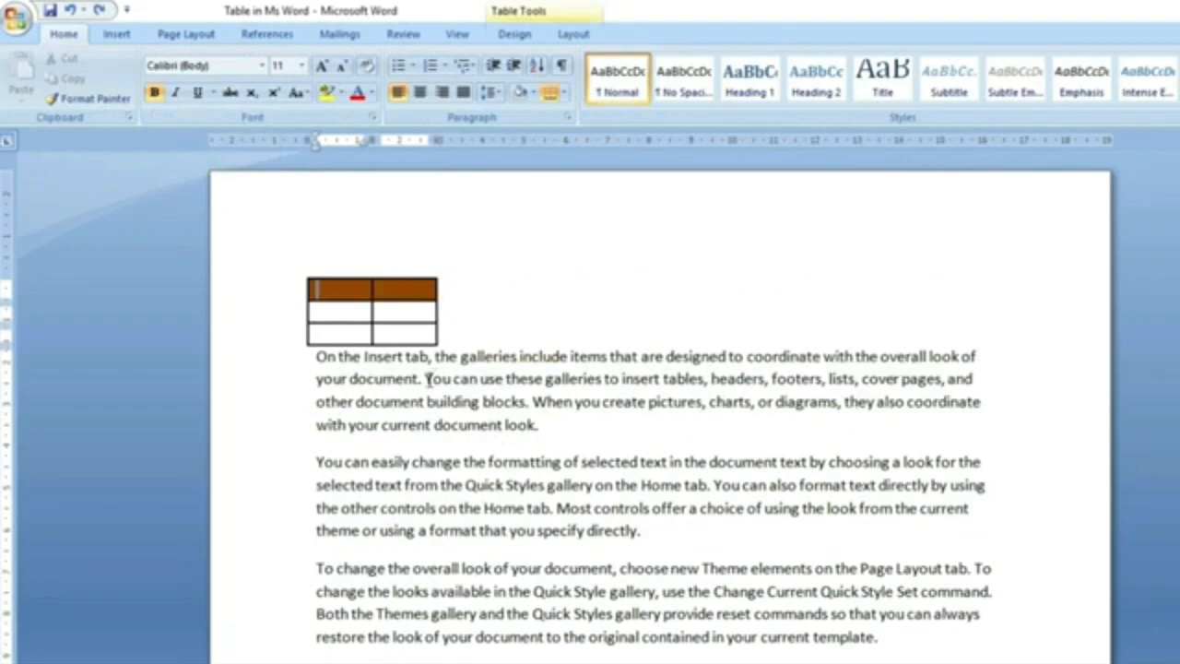
# Step: Insert four rows above the table's last row, and two more rows below the newly inserted one
pyautogui.click(573, 34)
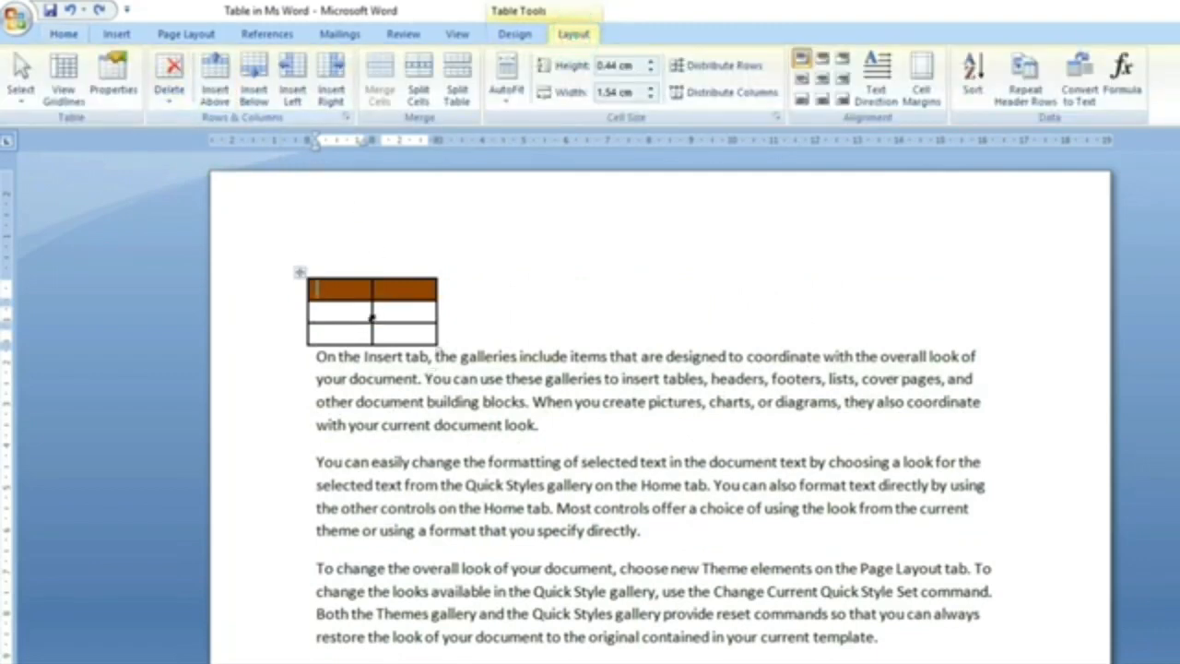
pyautogui.moveTo(339, 330); pyautogui.dragTo(406, 333)
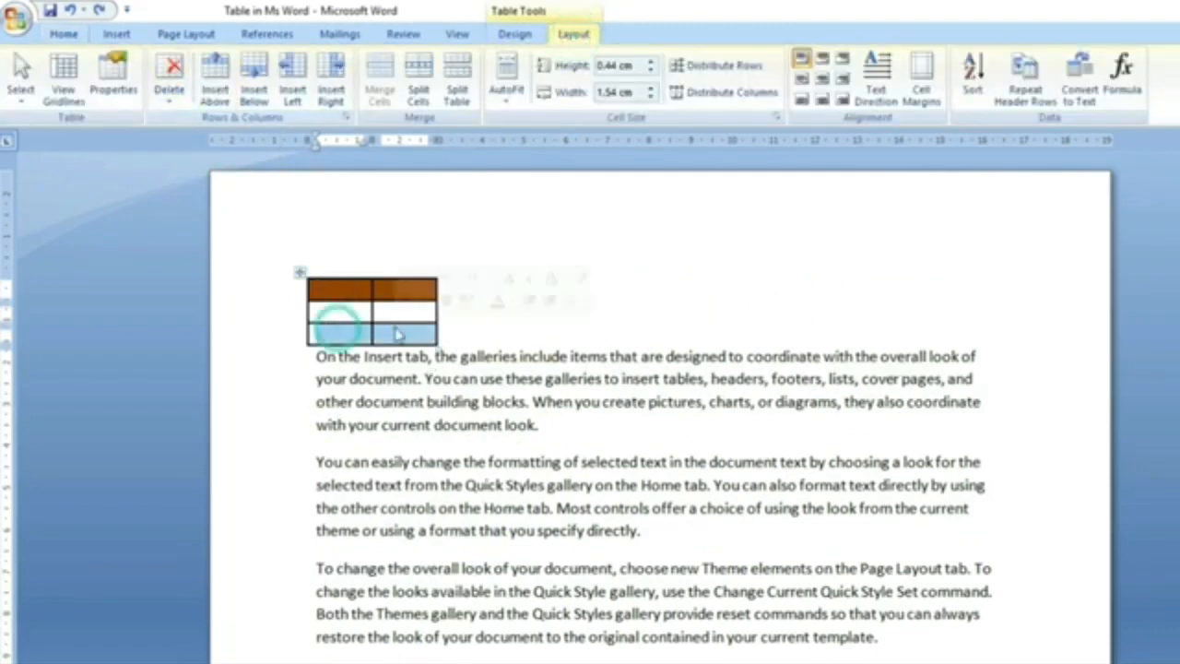
pyautogui.click(218, 90)
pyautogui.click(217, 90)
pyautogui.click(218, 91)
pyautogui.click(217, 90)
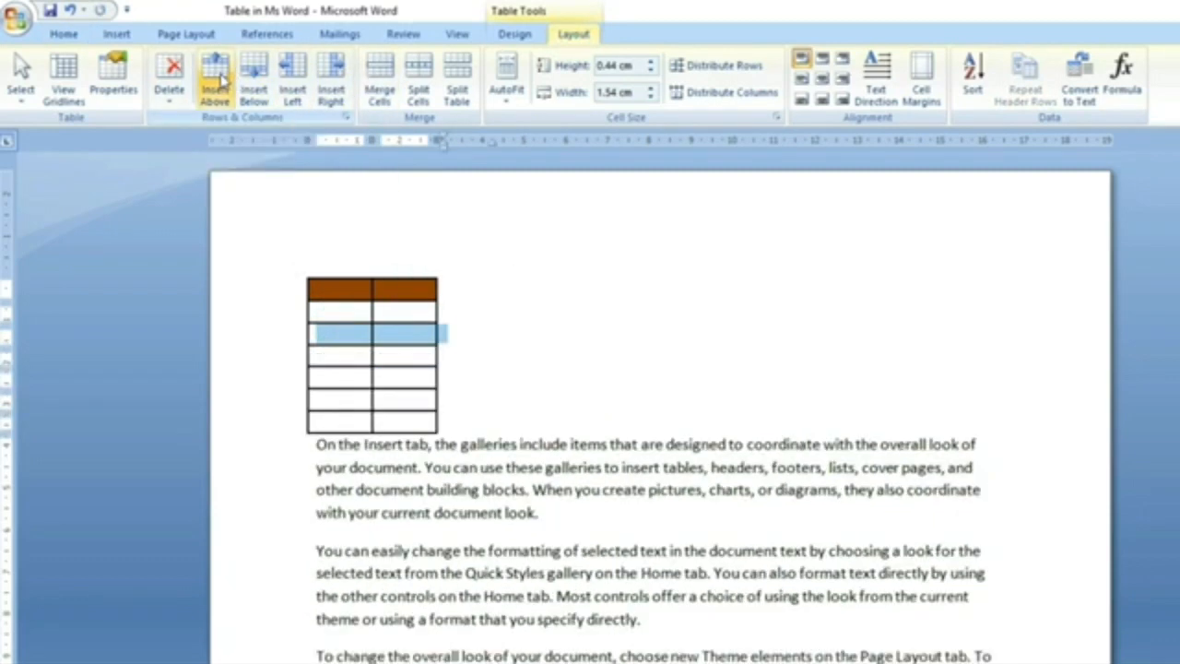
pyautogui.click(254, 87)
pyautogui.click(254, 86)
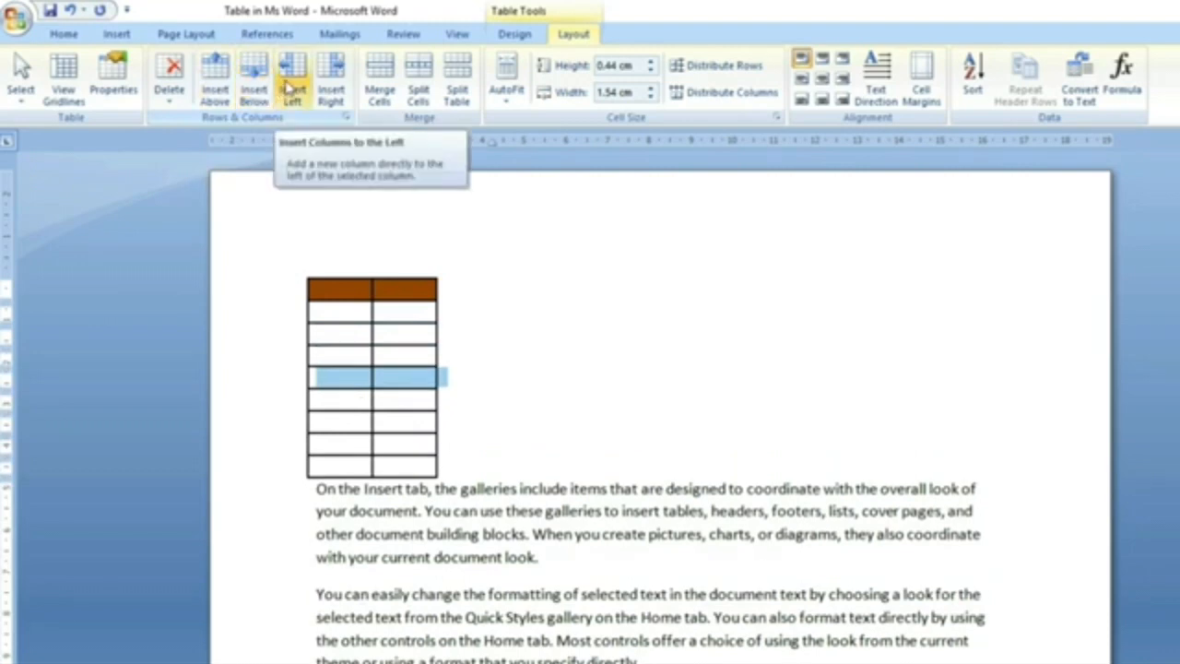
# Step: Insert eight columns to the left of the selected columns and two more to the right, two at a time
pyautogui.click(291, 88)
pyautogui.click(290, 89)
pyautogui.click(290, 88)
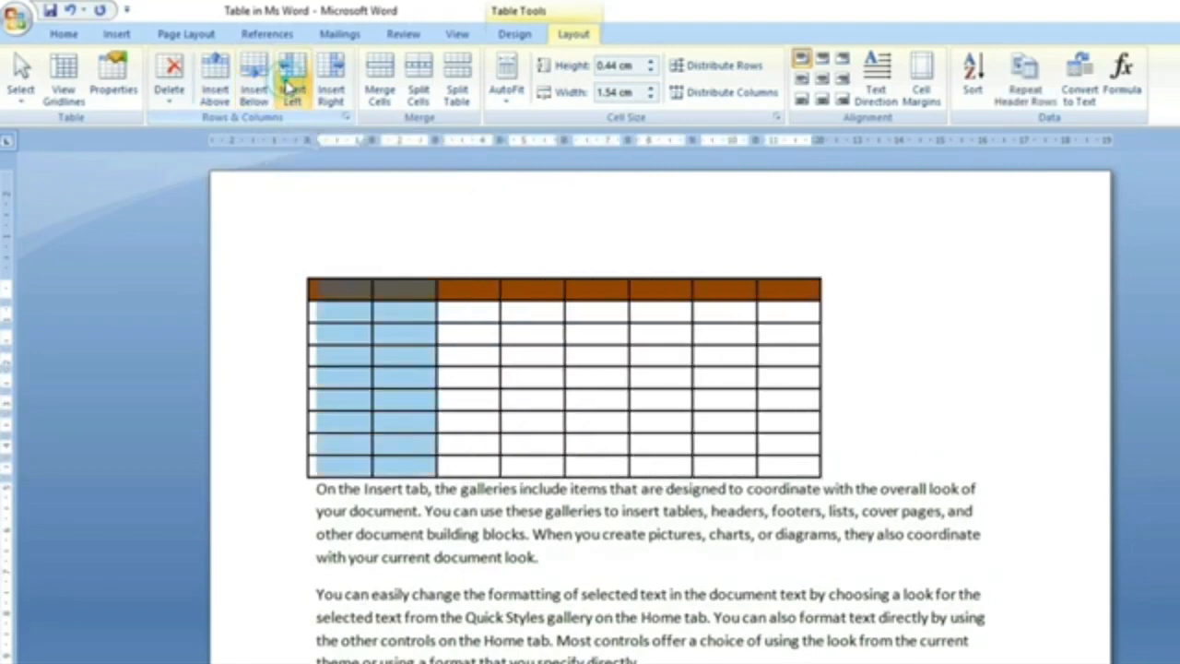
pyautogui.click(290, 89)
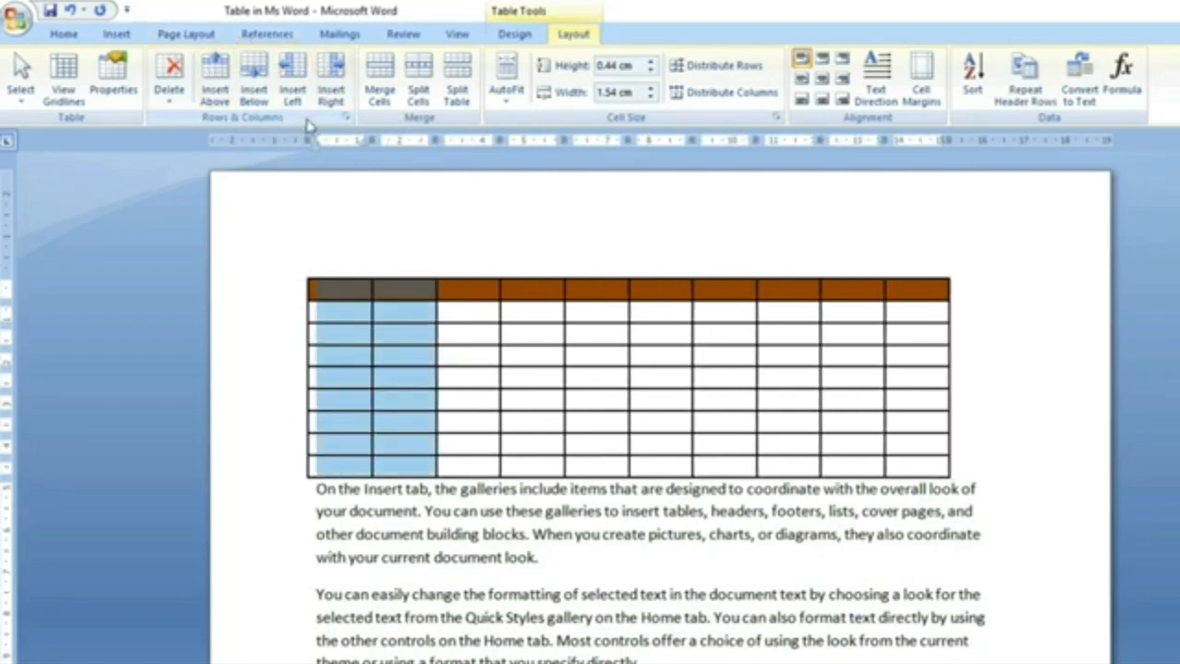
pyautogui.click(337, 86)
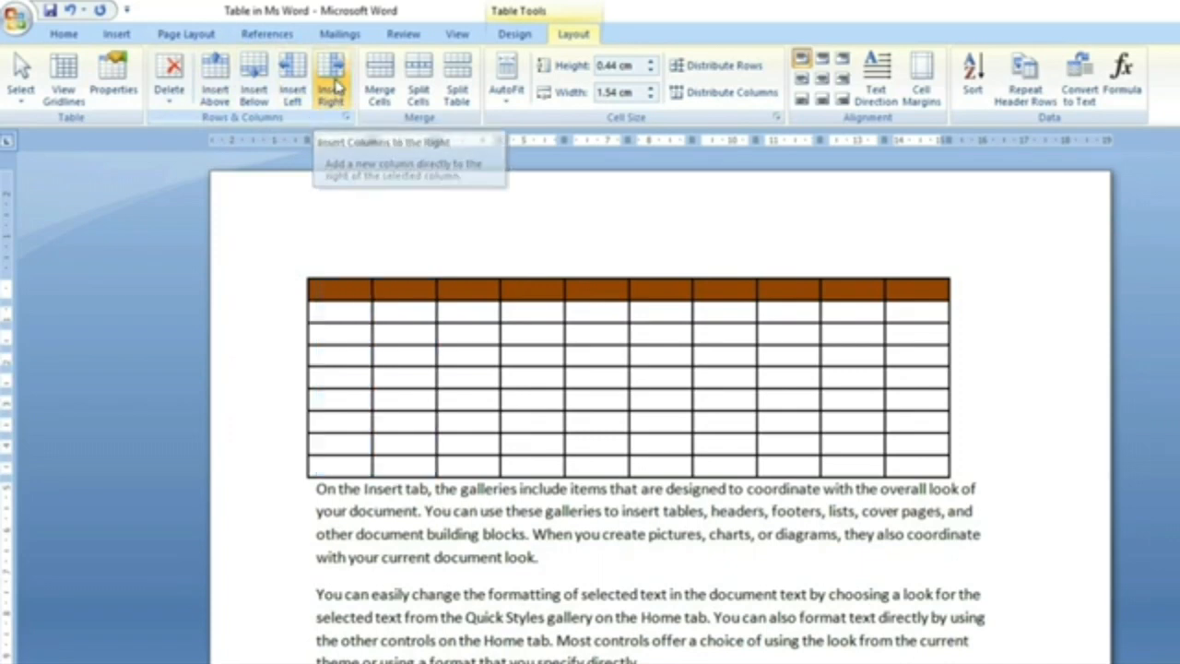
pyautogui.click(630, 378)
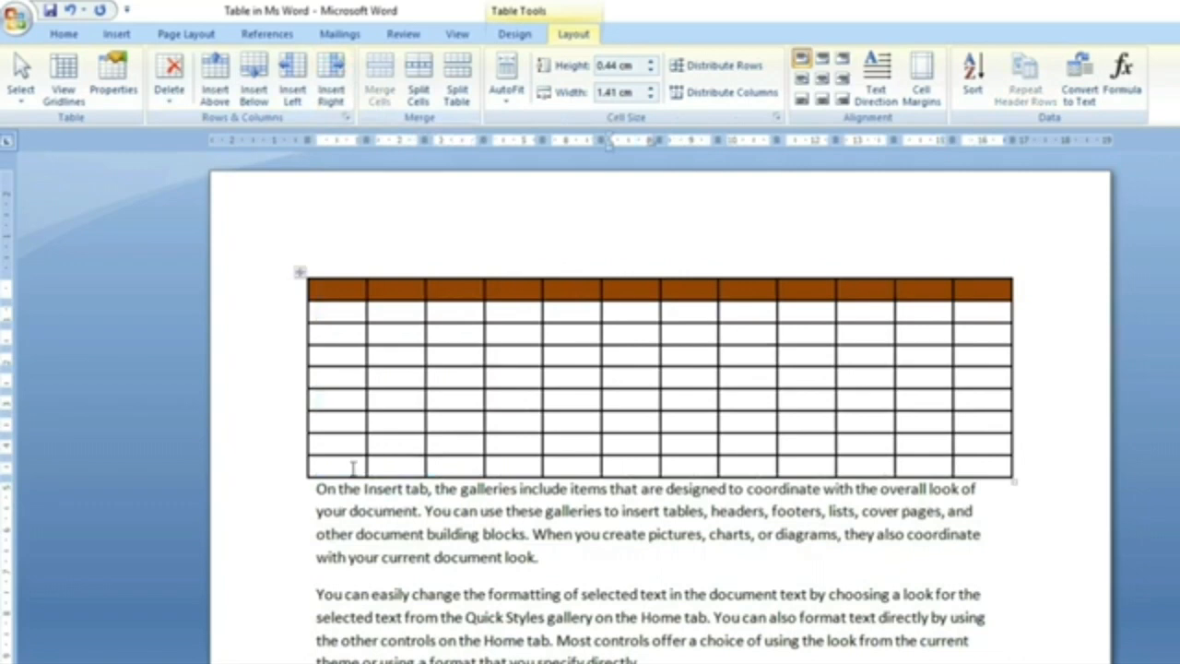
# Step: Merge the first six cells of the table's second row into one cell
pyautogui.moveTo(353, 467); pyautogui.dragTo(634, 466)
pyautogui.moveTo(344, 313); pyautogui.dragTo(627, 311)
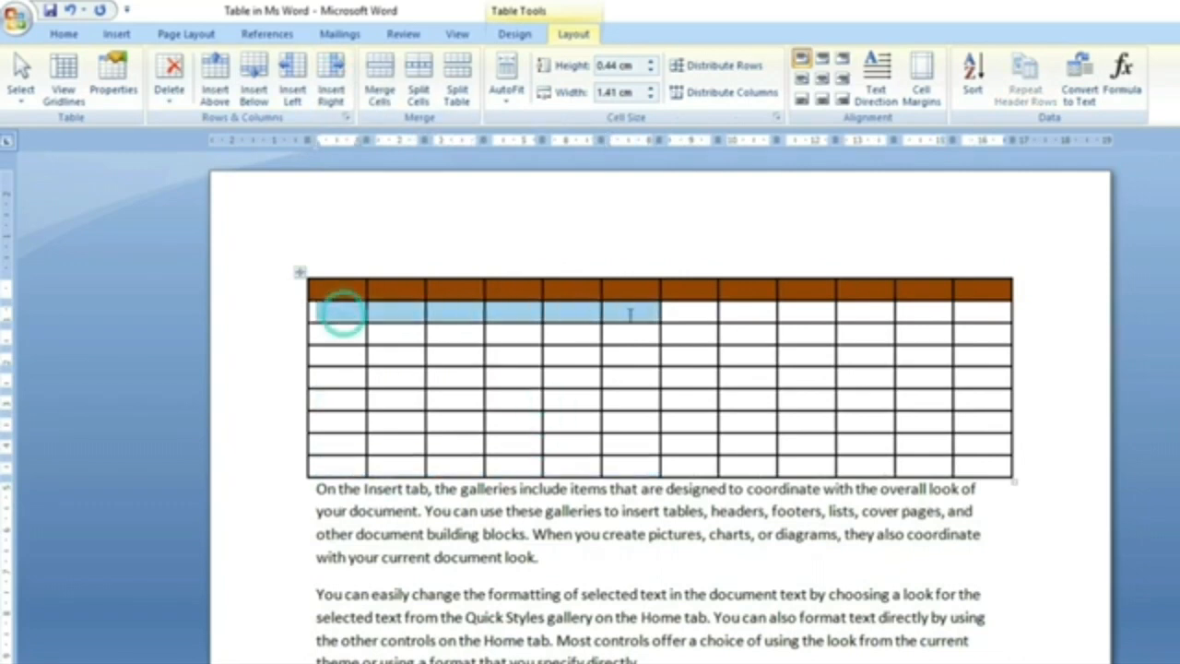
pyautogui.click(376, 72)
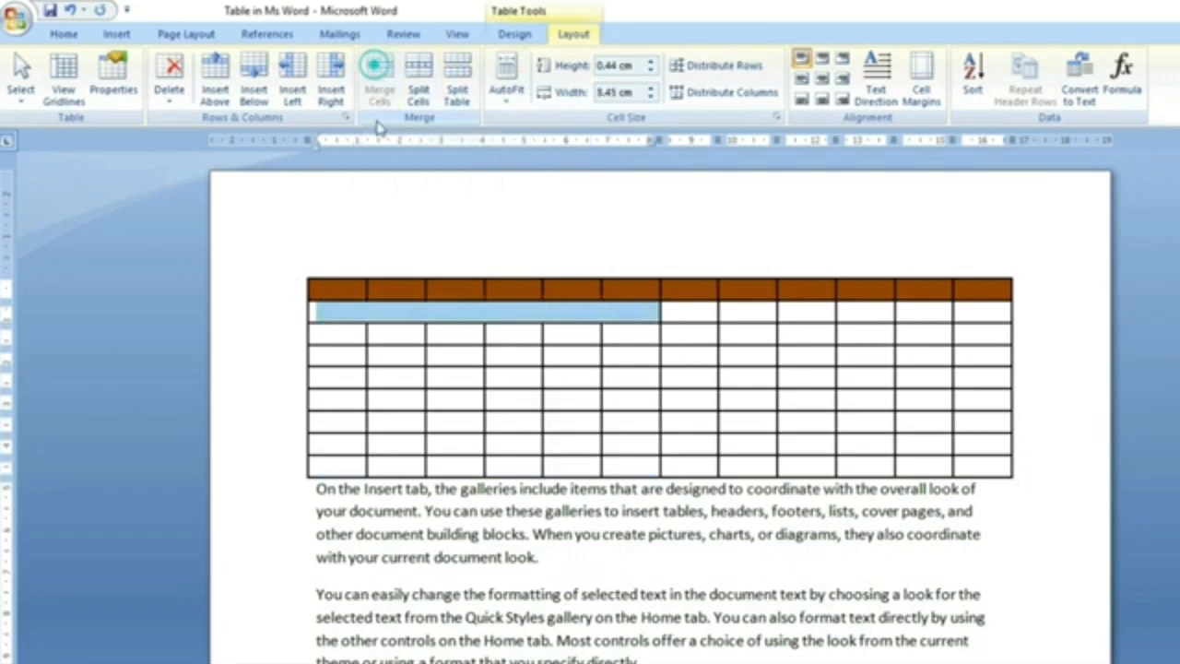
pyautogui.click(439, 405)
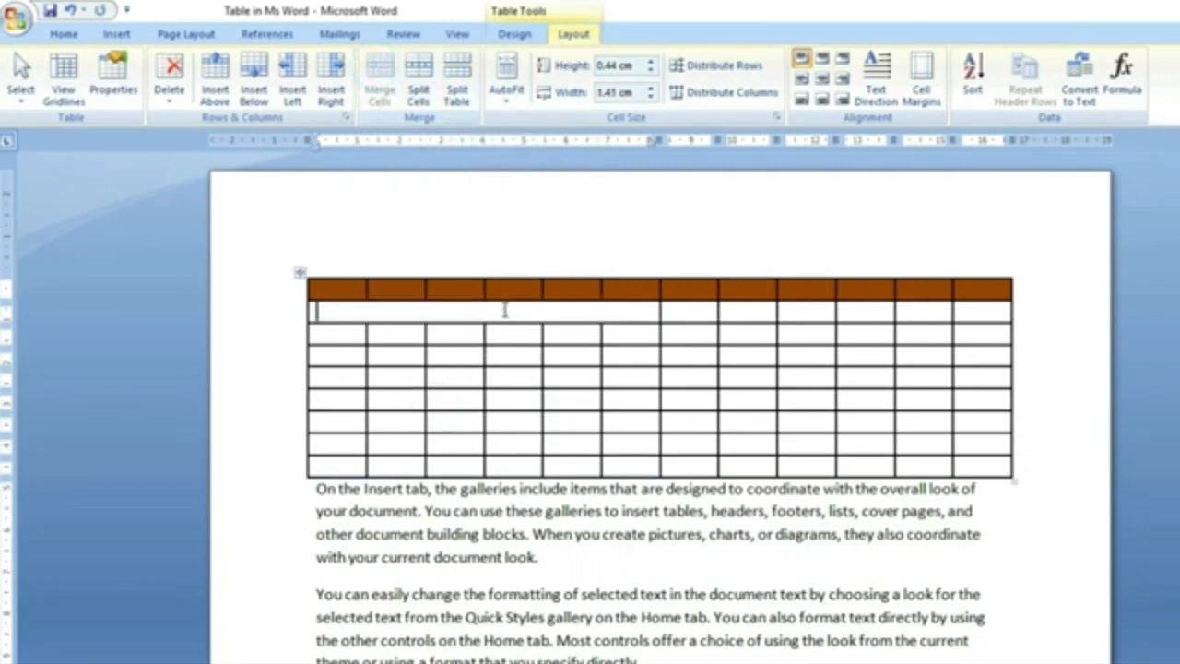
pyautogui.click(503, 310)
pyautogui.click(342, 333)
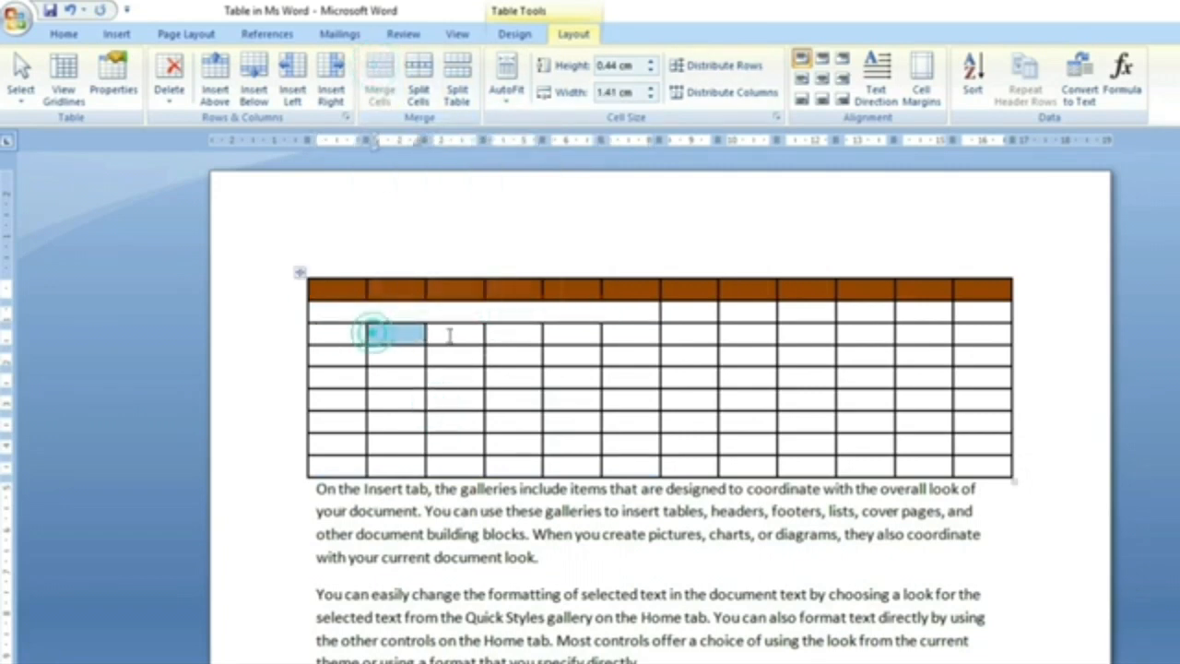
# Step: Split the merged cell in the table's second row into 6 columns and 1 row
pyautogui.click(522, 333)
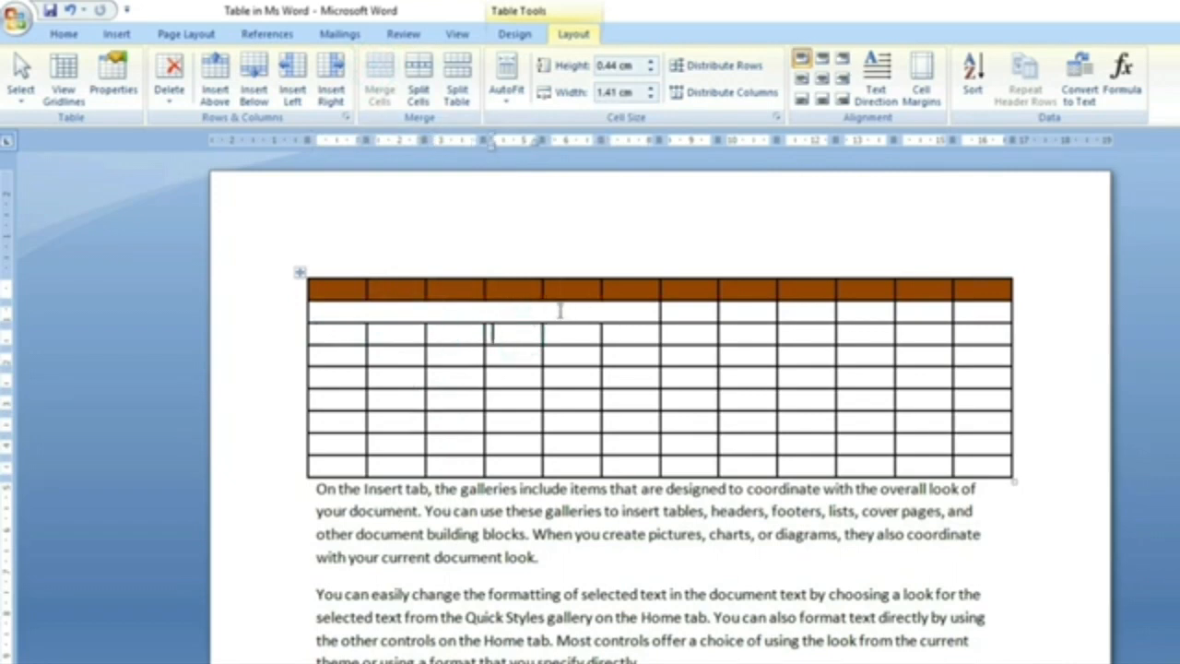
pyautogui.click(559, 311)
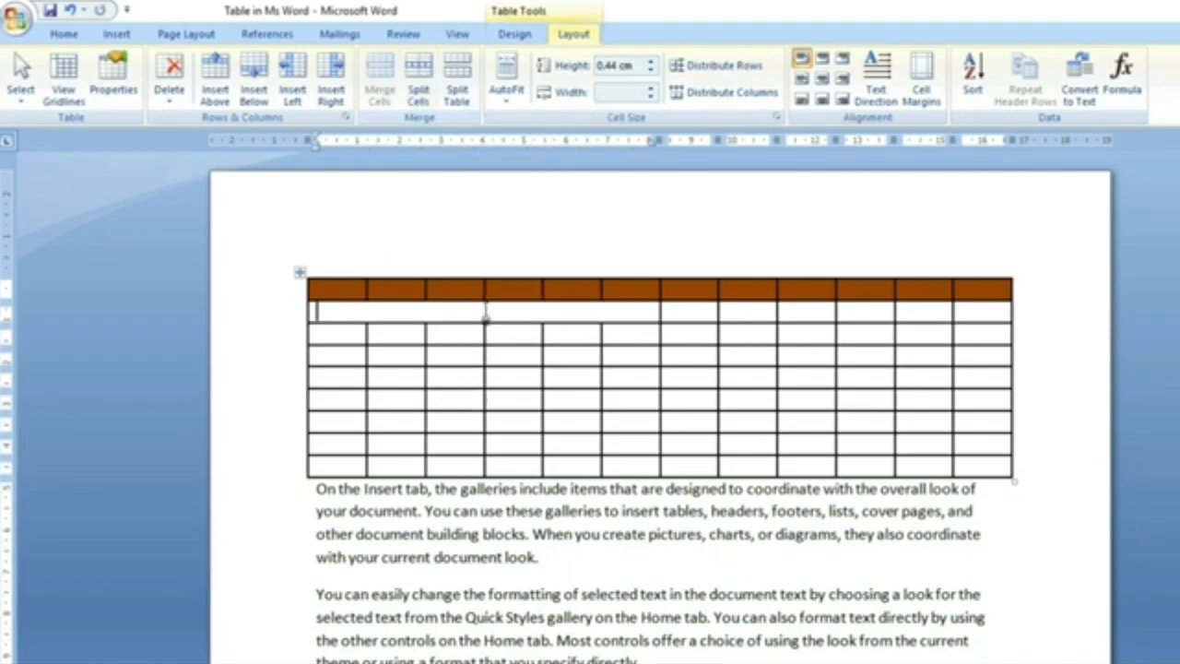
pyautogui.click(418, 83)
pyautogui.moveTo(786, 380); pyautogui.dragTo(857, 424)
pyautogui.click(645, 337)
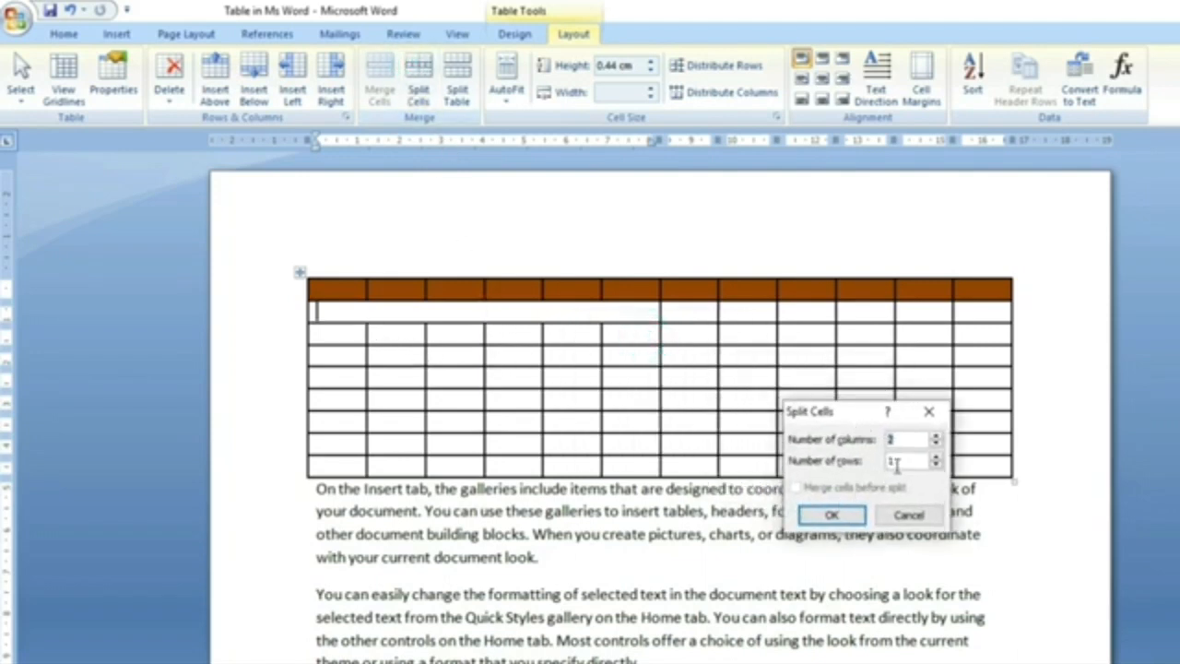
pyautogui.doubleClick(896, 462)
pyautogui.doubleClick(896, 439)
pyautogui.write('6')
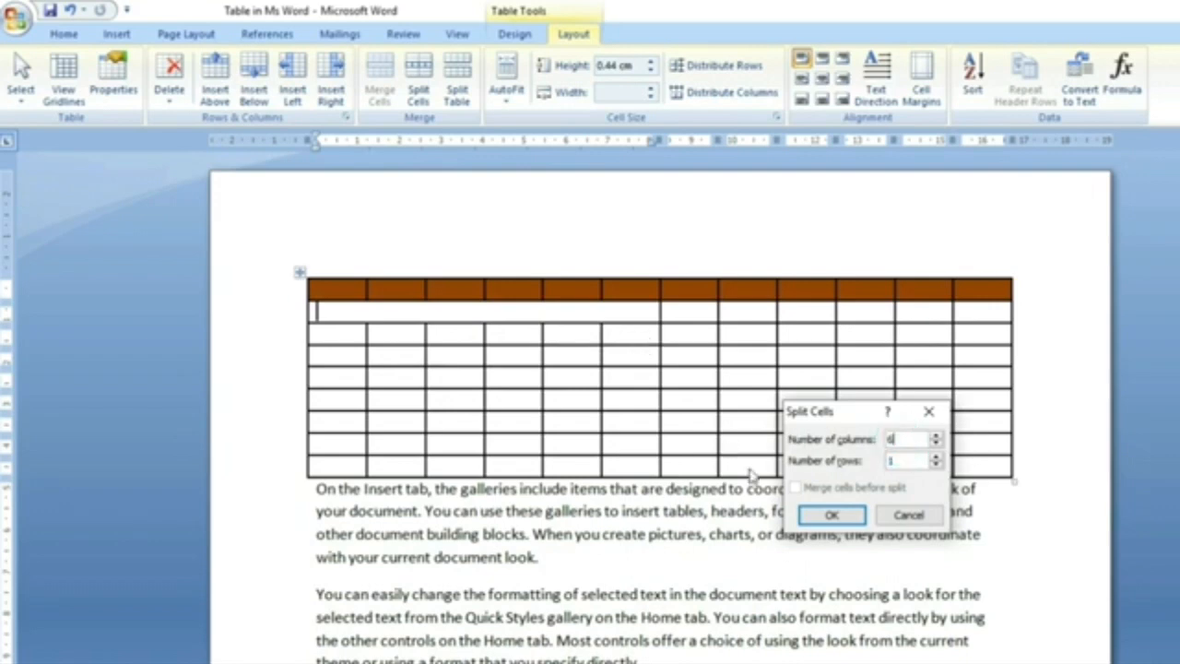
pyautogui.click(832, 515)
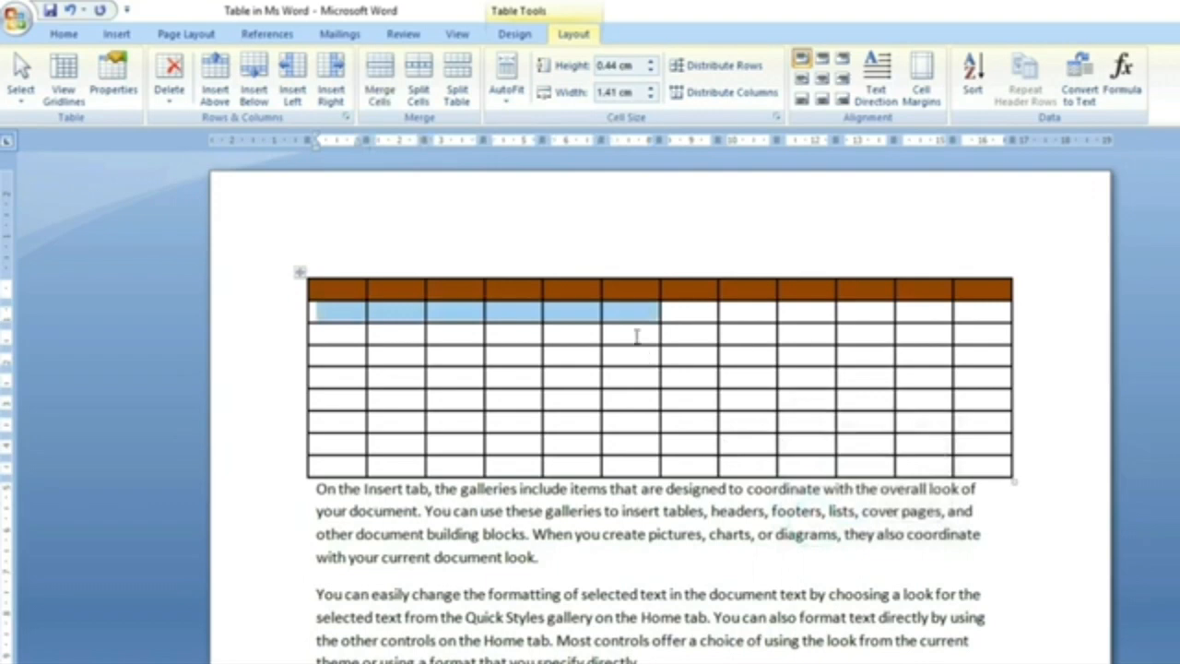
# Step: Split the table into two separate tables at its fifth row
pyautogui.click(458, 378)
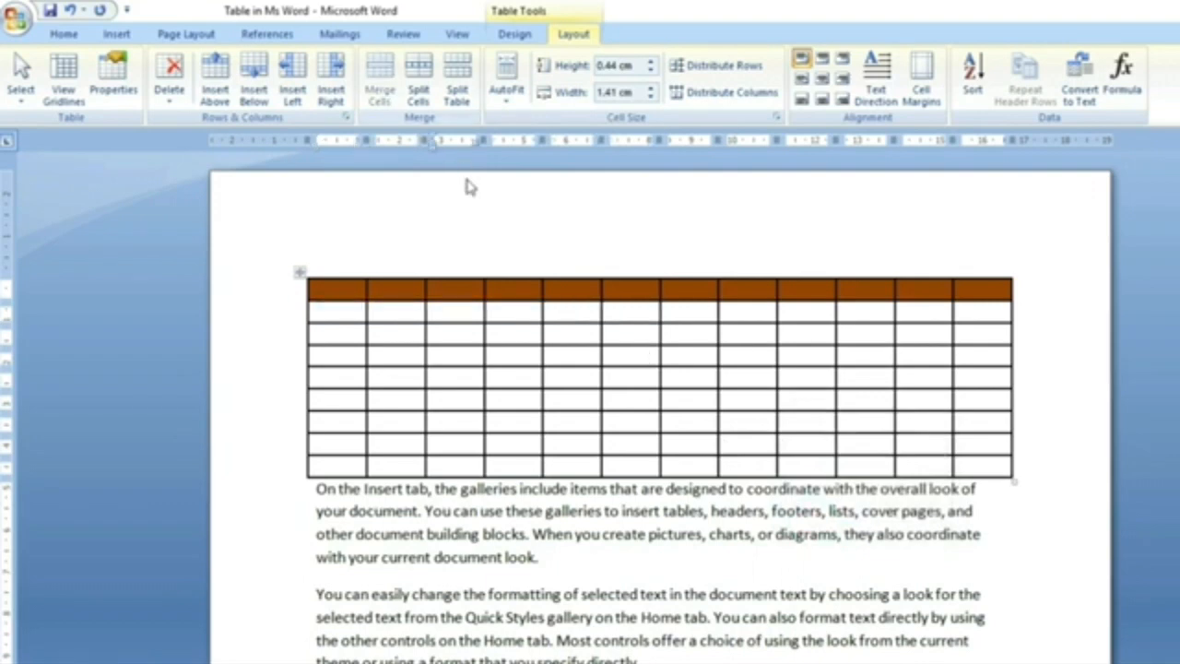
pyautogui.click(451, 377)
pyautogui.click(458, 72)
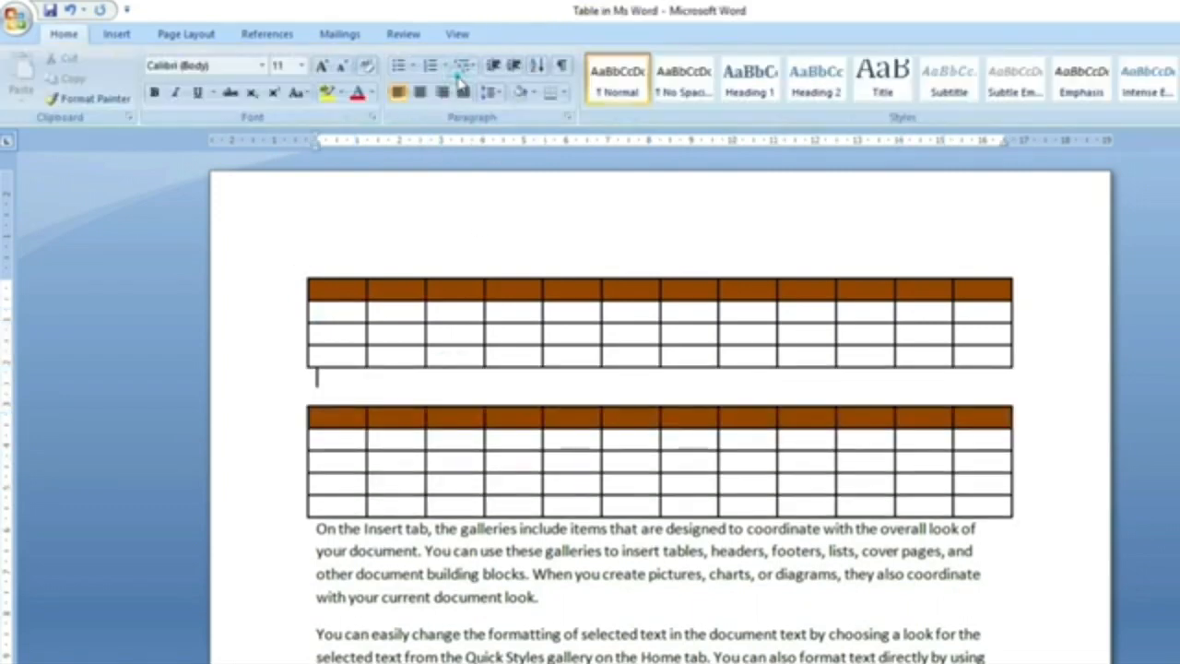
pyautogui.click(462, 309)
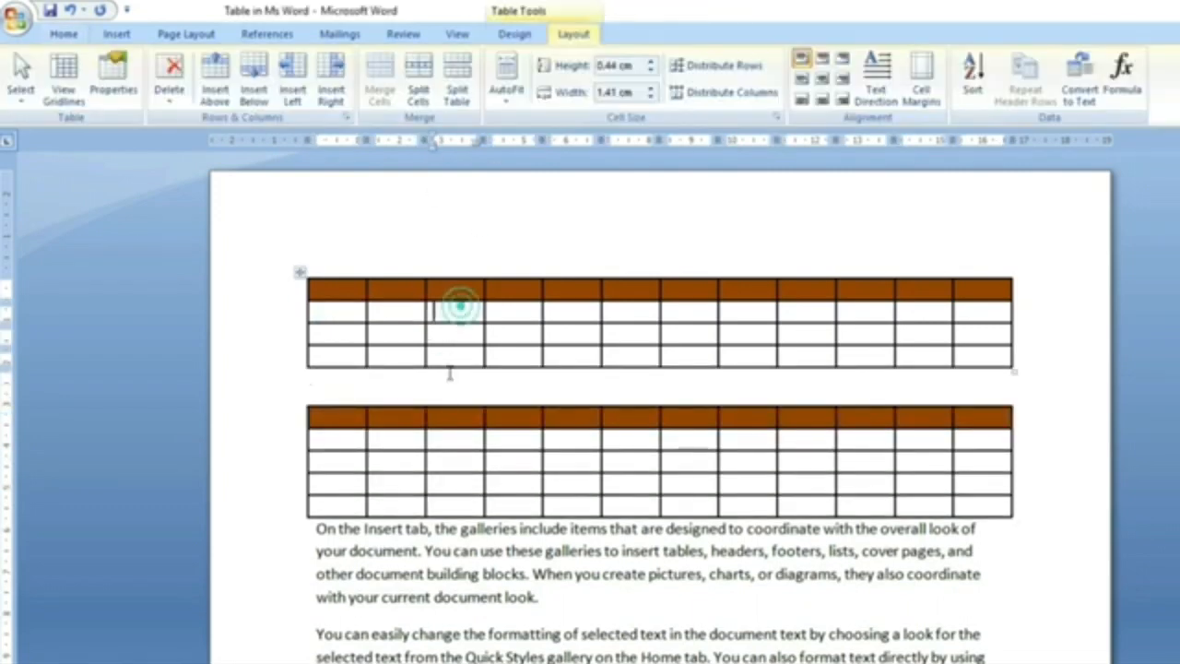
# Step: Set the height of the lower table's second row to 0.6 cm
pyautogui.click(449, 449)
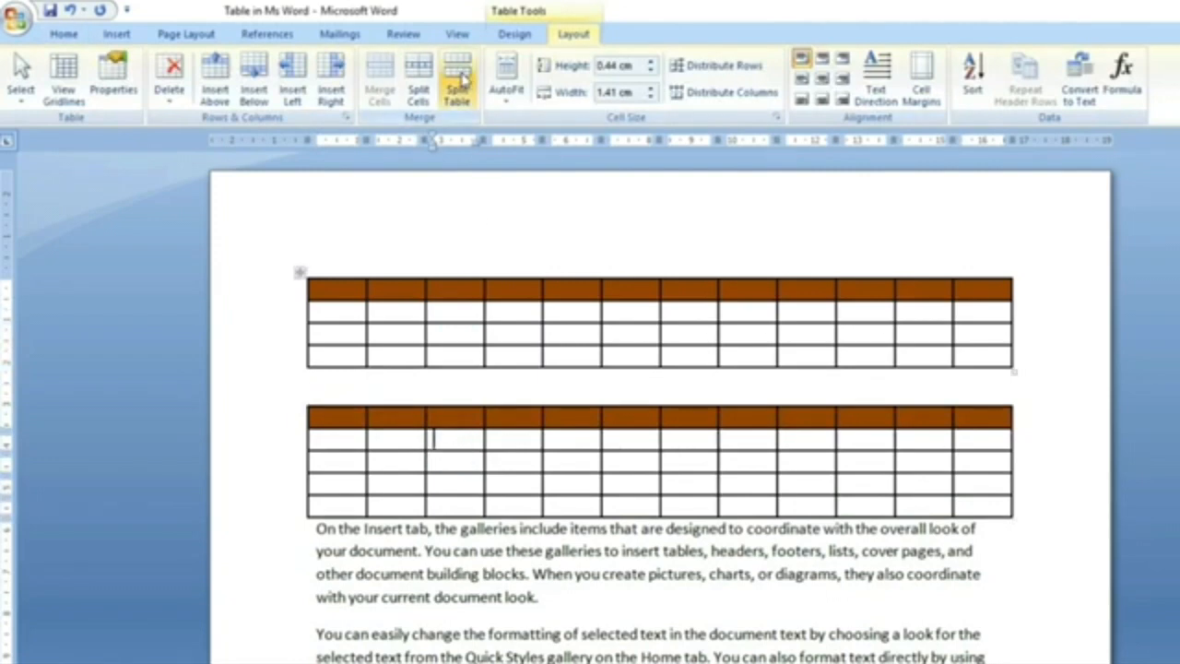
pyautogui.click(651, 61)
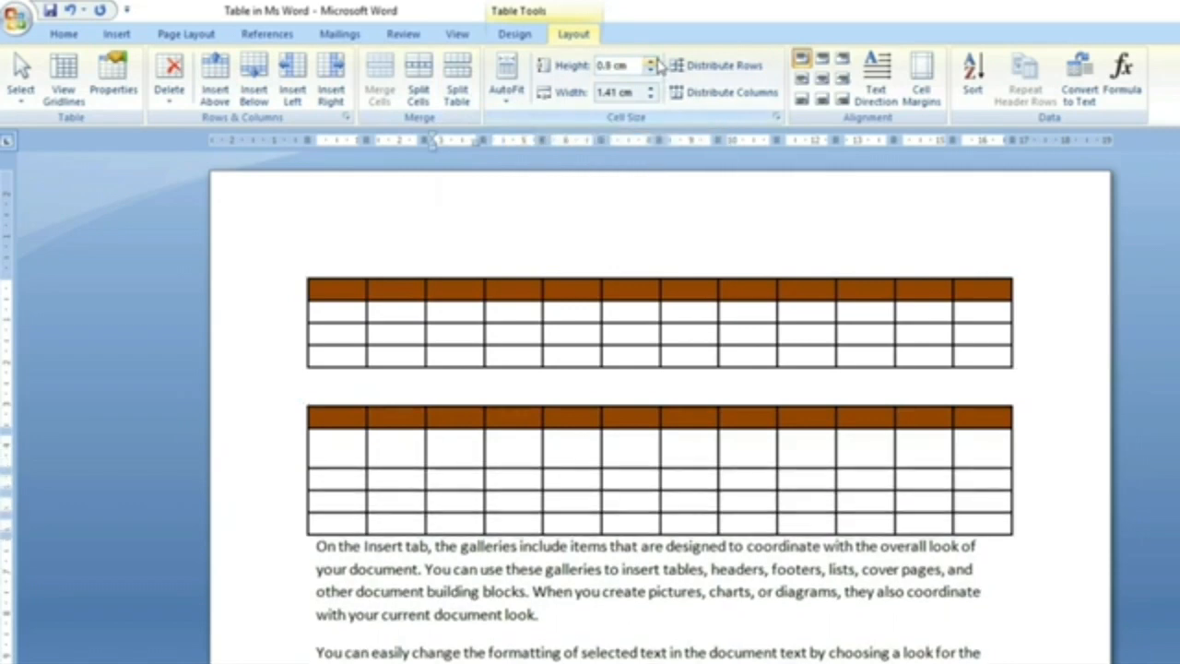
pyautogui.click(651, 70)
pyautogui.click(651, 70)
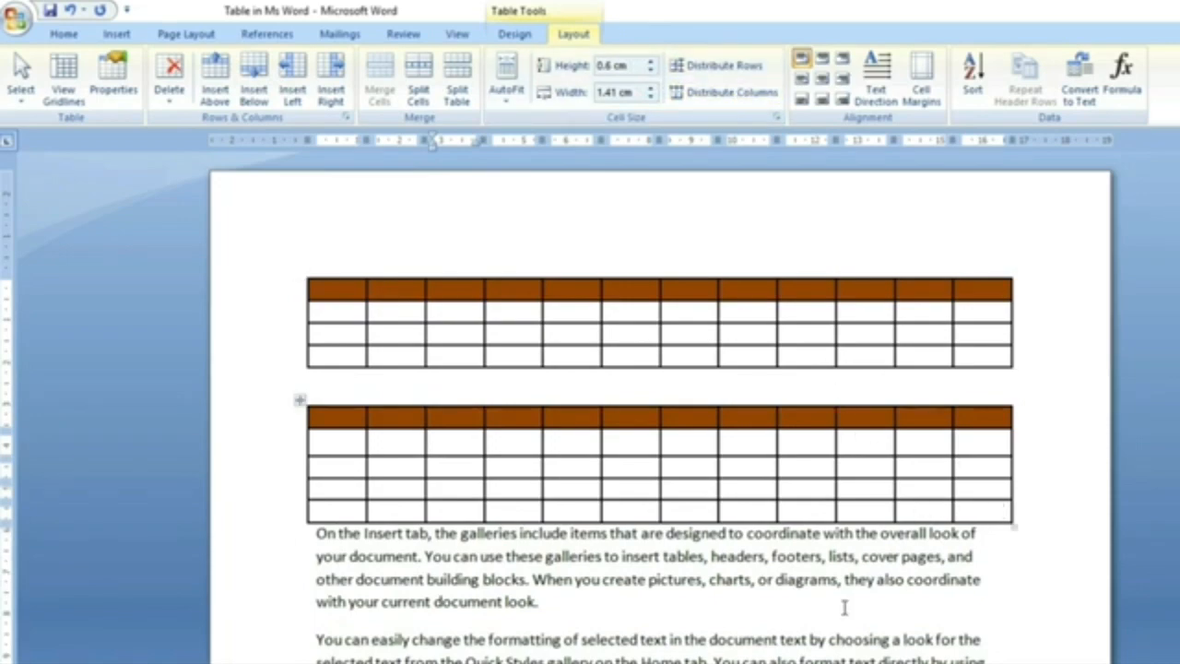
# Step: Create a one-row, five-column table below the last paragraph from a line of plus signs and hyphens
pyautogui.scroll(-5, 846, 606)
pyautogui.click(566, 587)
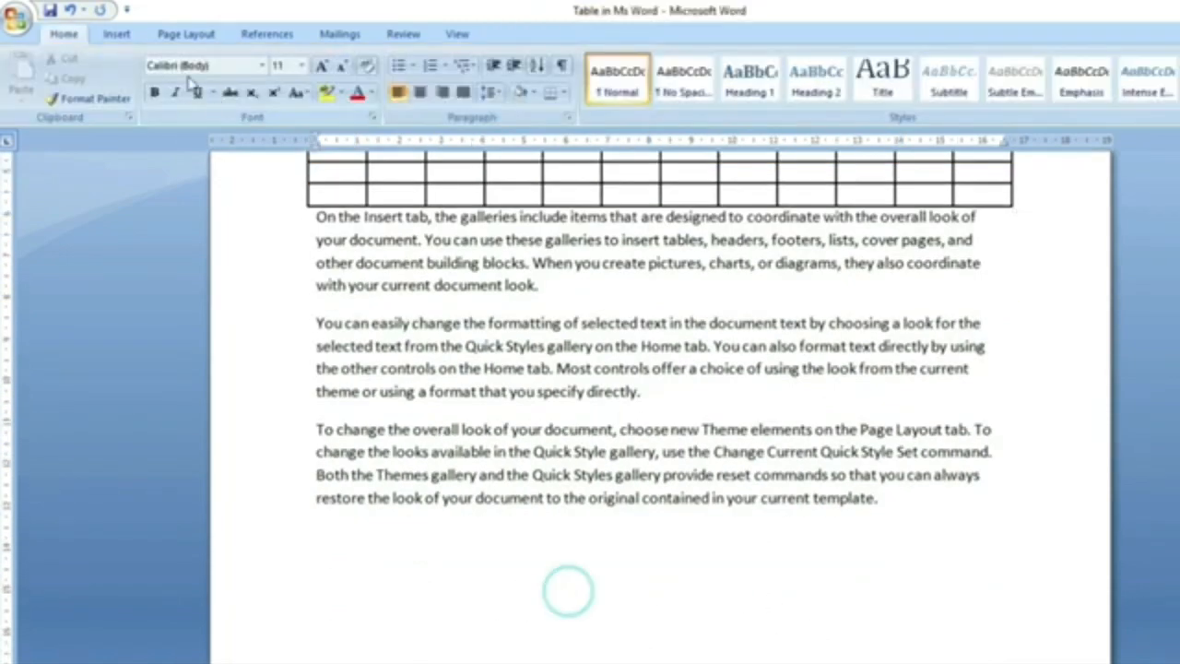
pyautogui.click(114, 36)
pyautogui.click(147, 79)
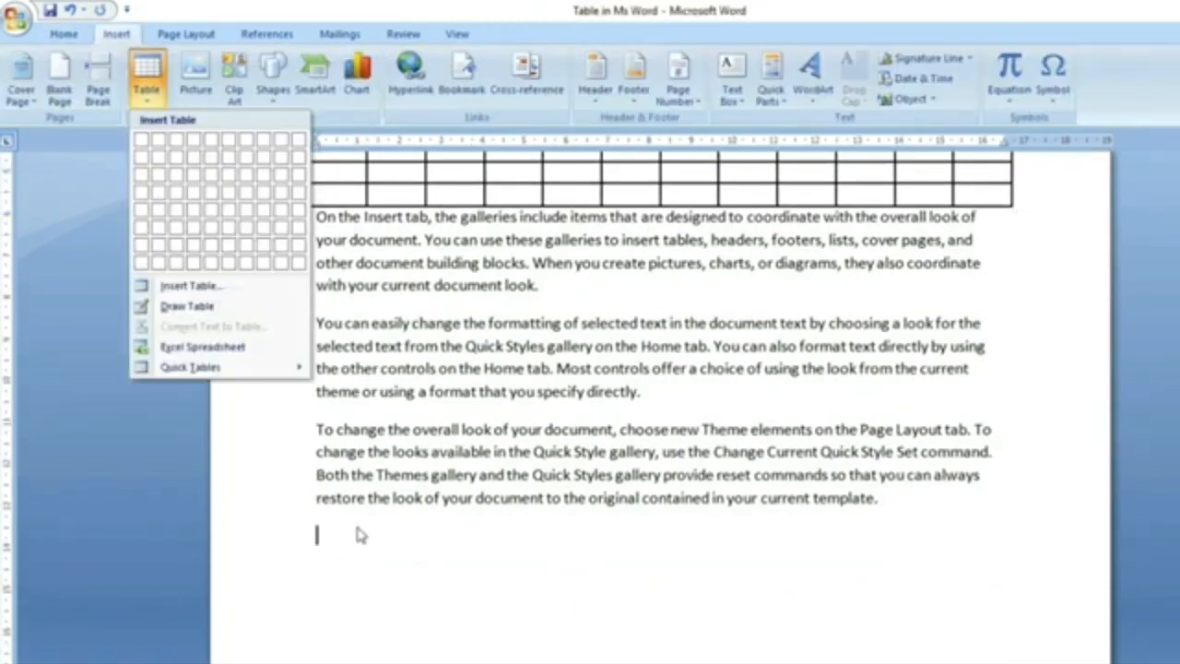
pyautogui.click(369, 525)
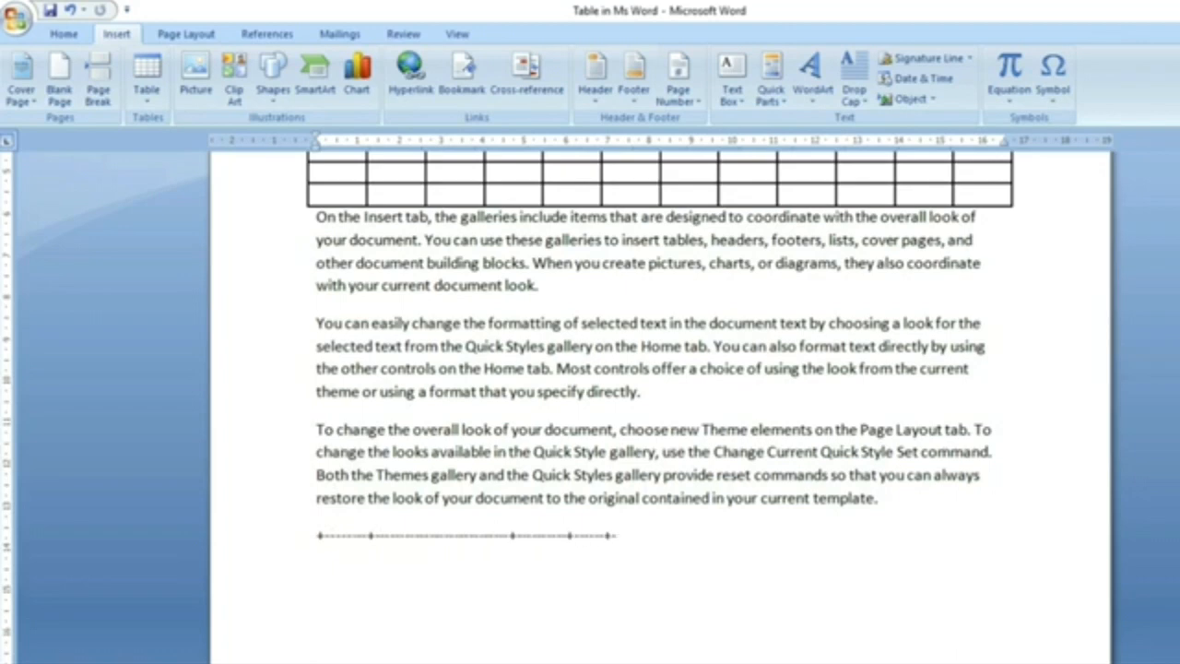
pyautogui.press('Return')
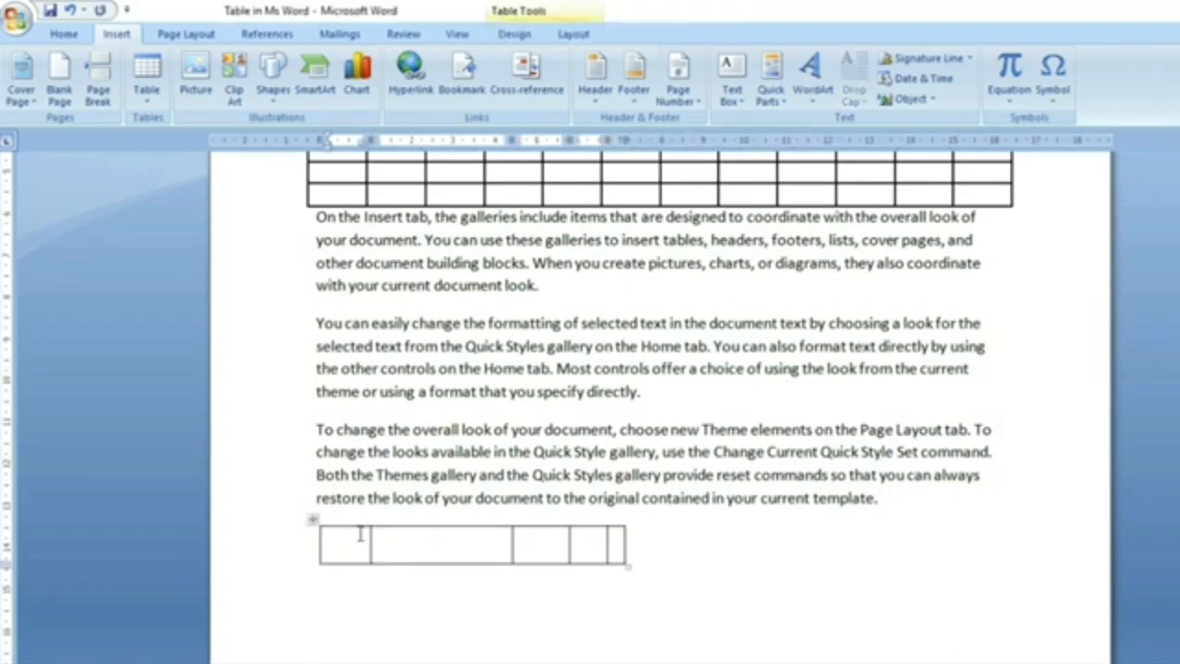
# Step: Distribute the columns of the new five-cell table evenly and insert a row below
pyautogui.moveTo(351, 548); pyautogui.dragTo(612, 543)
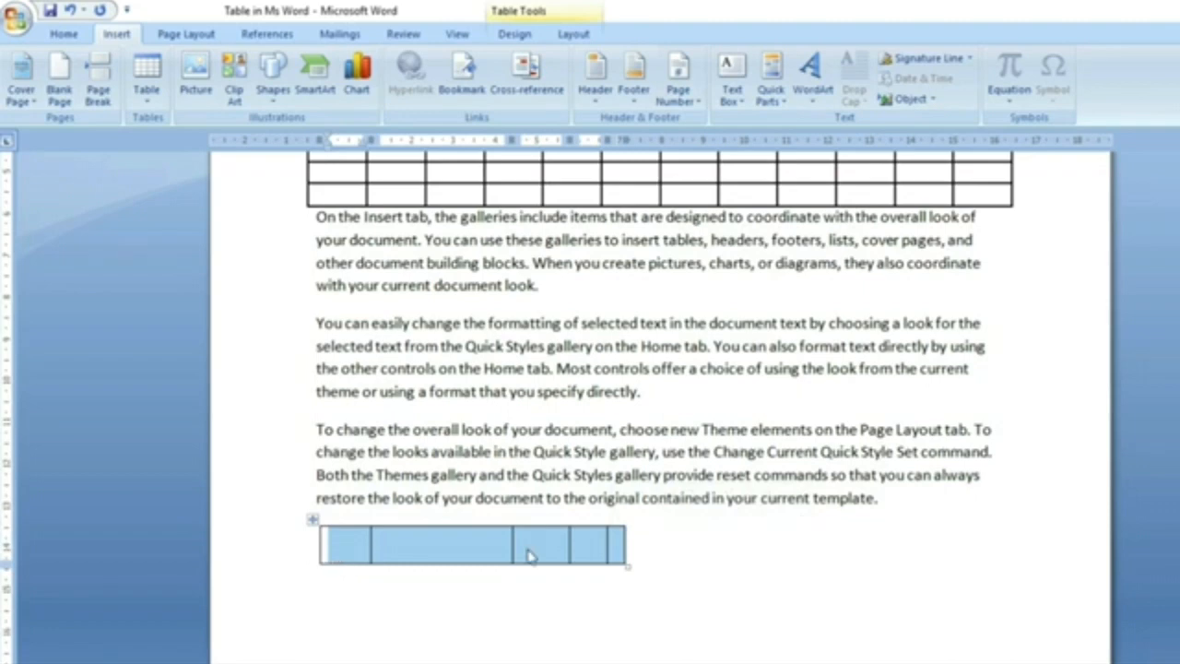
pyautogui.click(588, 32)
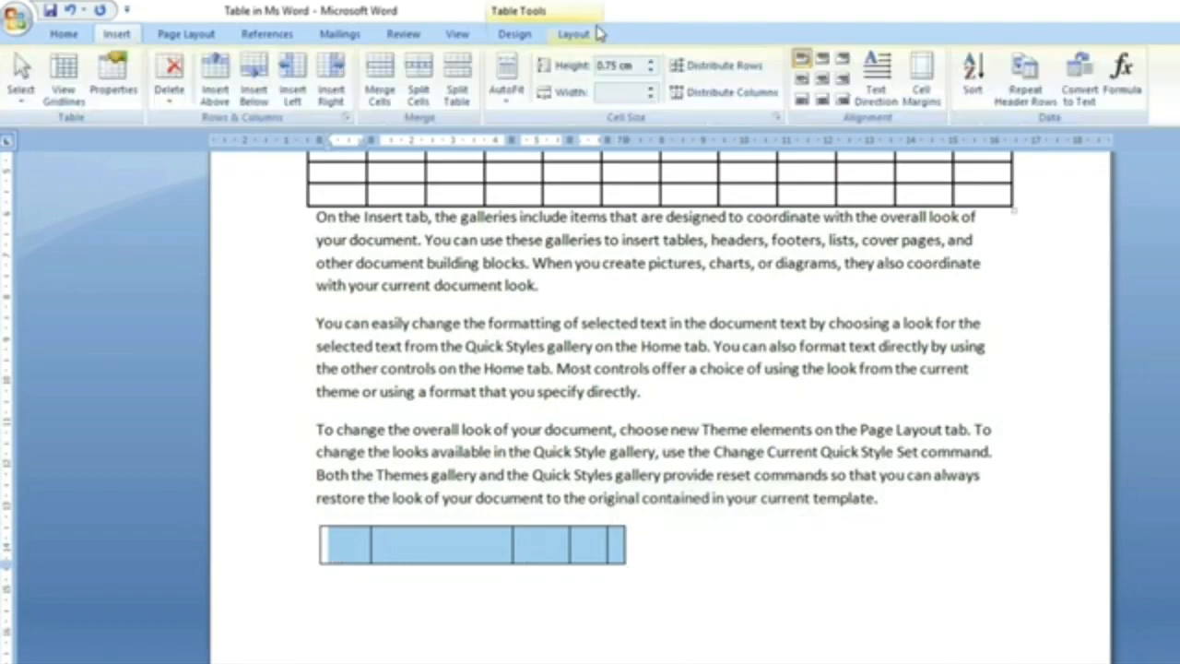
pyautogui.click(734, 94)
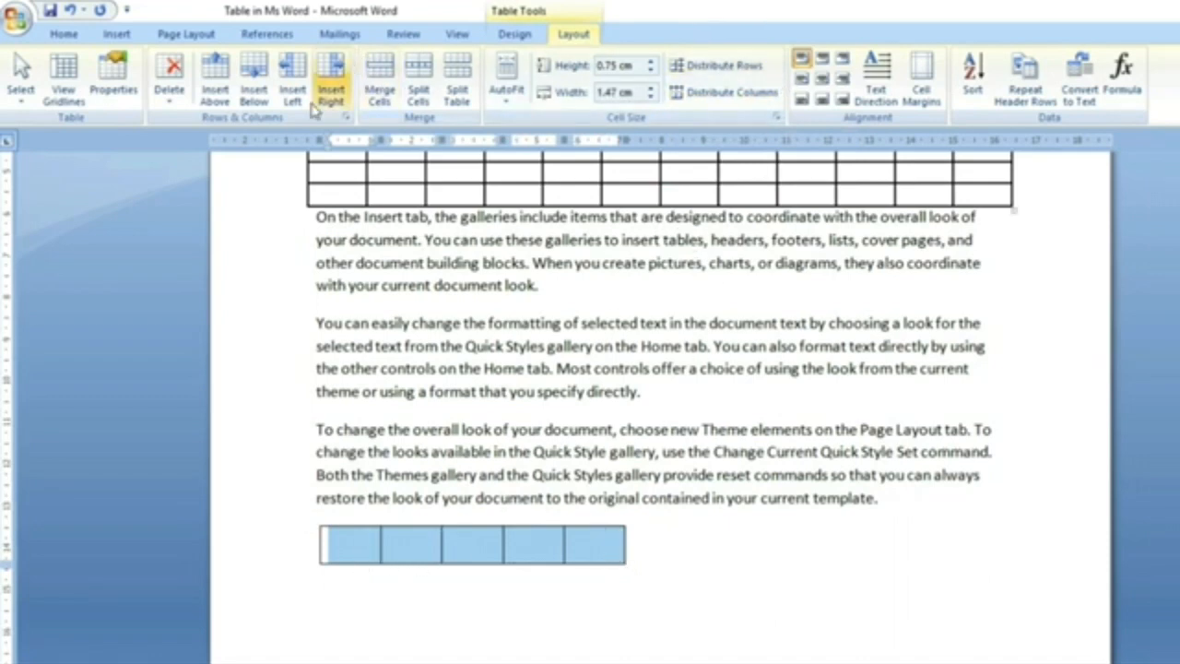
pyautogui.click(251, 86)
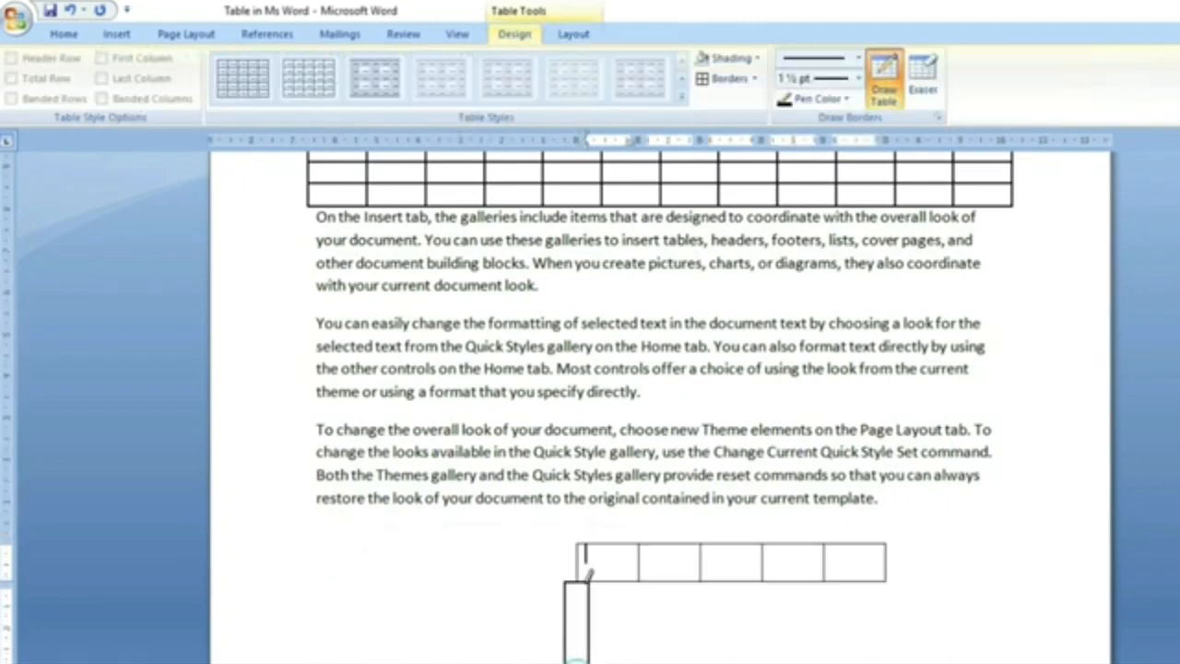
# Step: Distribute the heights of the last two rows of the hand-drawn table evenly
pyautogui.scroll(-5, 659, 406)
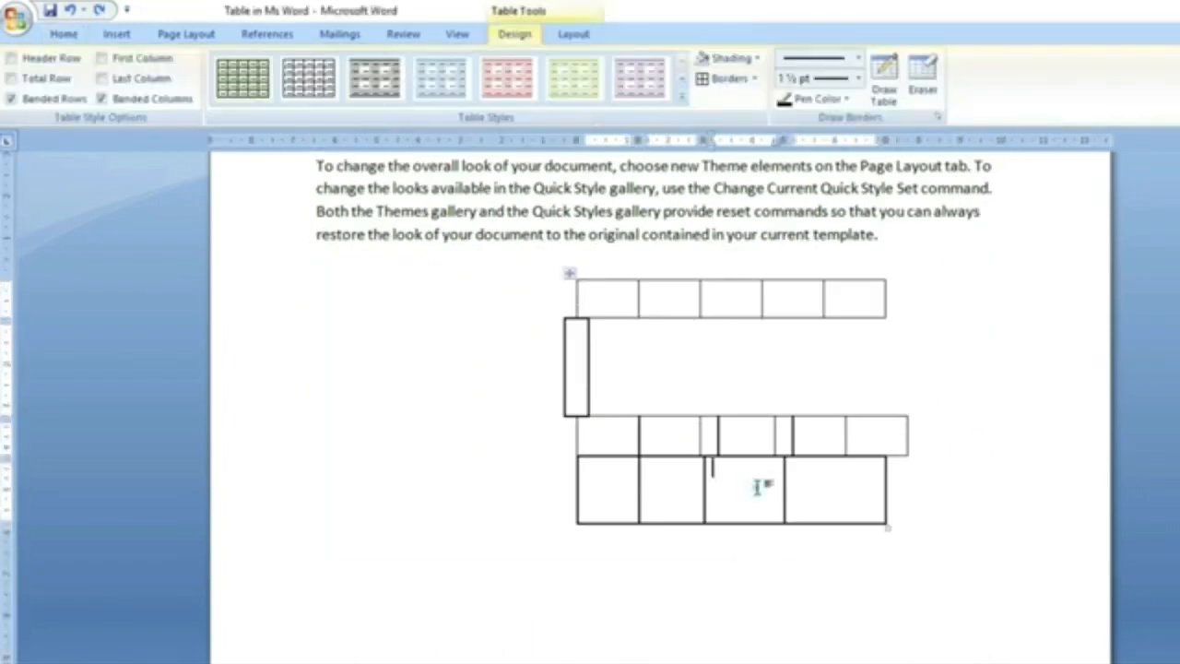
pyautogui.click(757, 484)
pyautogui.moveTo(595, 435); pyautogui.dragTo(836, 495)
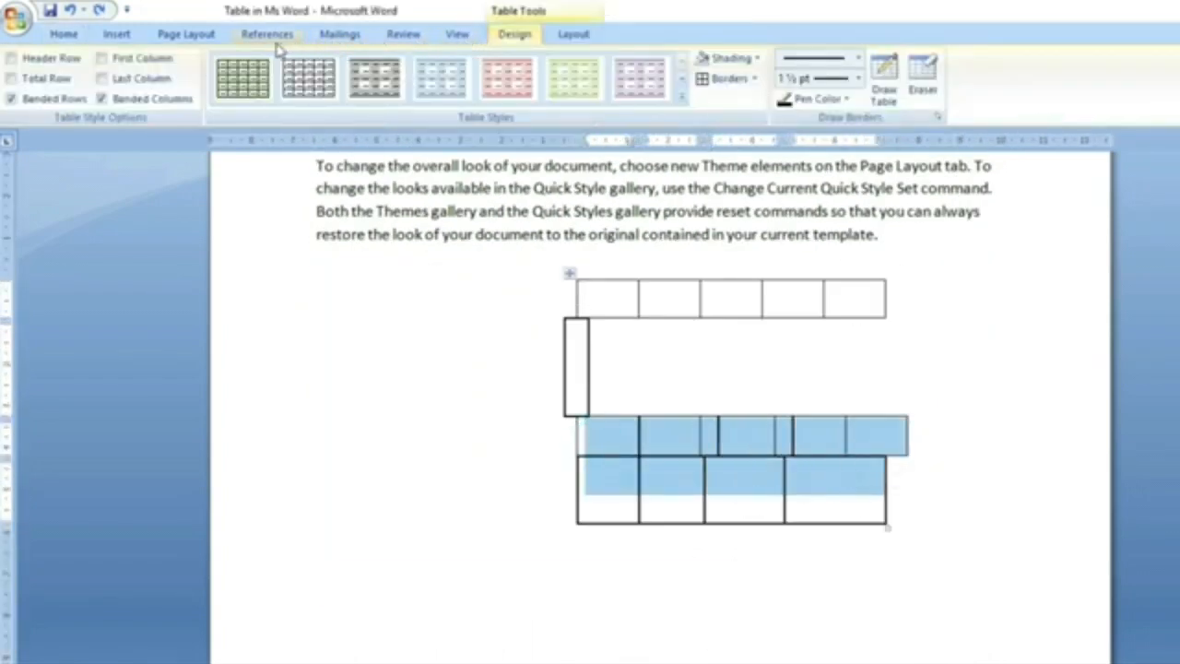
pyautogui.click(572, 34)
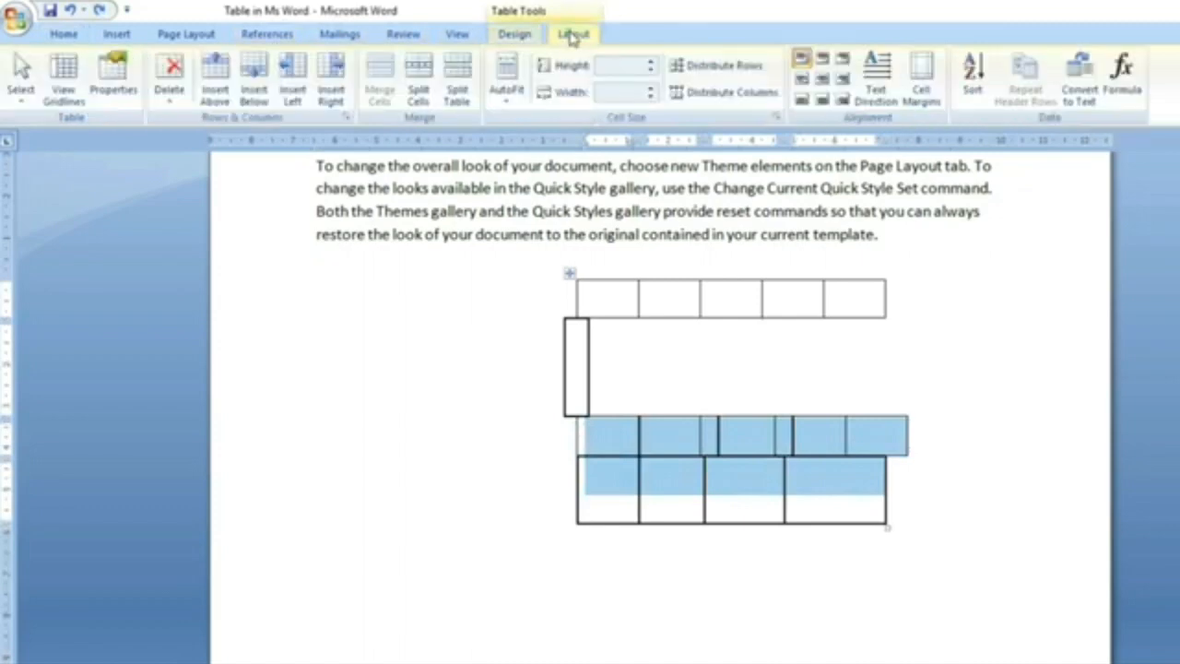
pyautogui.click(737, 65)
pyautogui.click(827, 594)
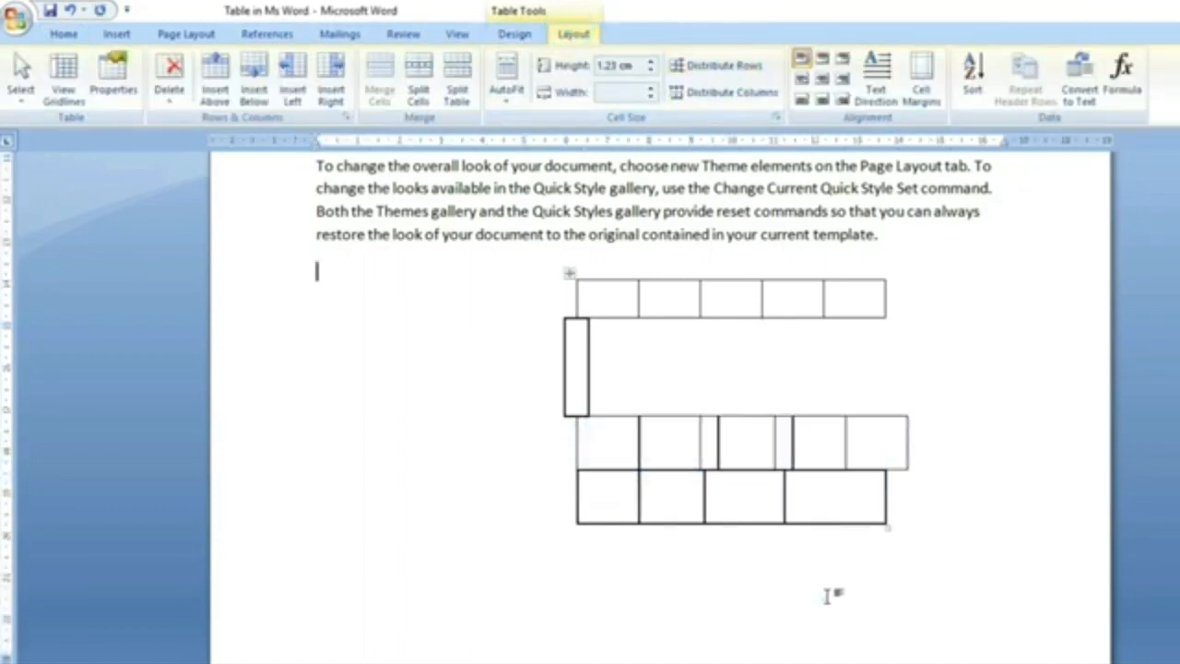
pyautogui.moveTo(848, 506); pyautogui.dragTo(624, 415)
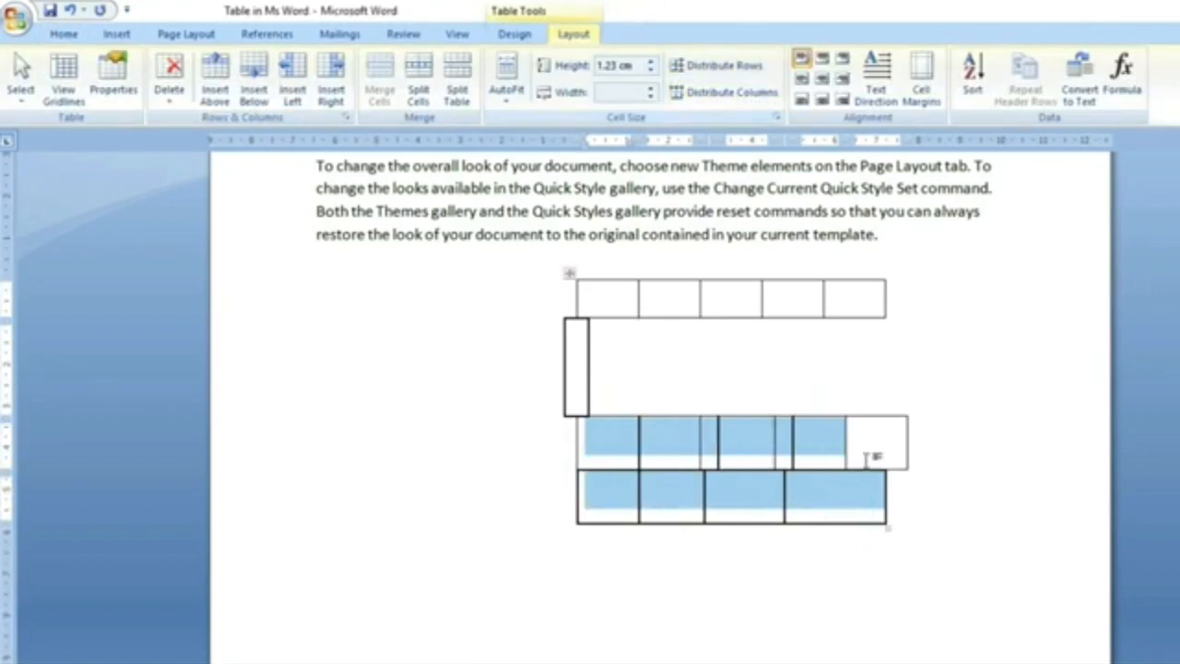
# Step: Enter "A" in the last cell of the second-to-last row and try several cell alignments, ending with bottom right
pyautogui.click(876, 446)
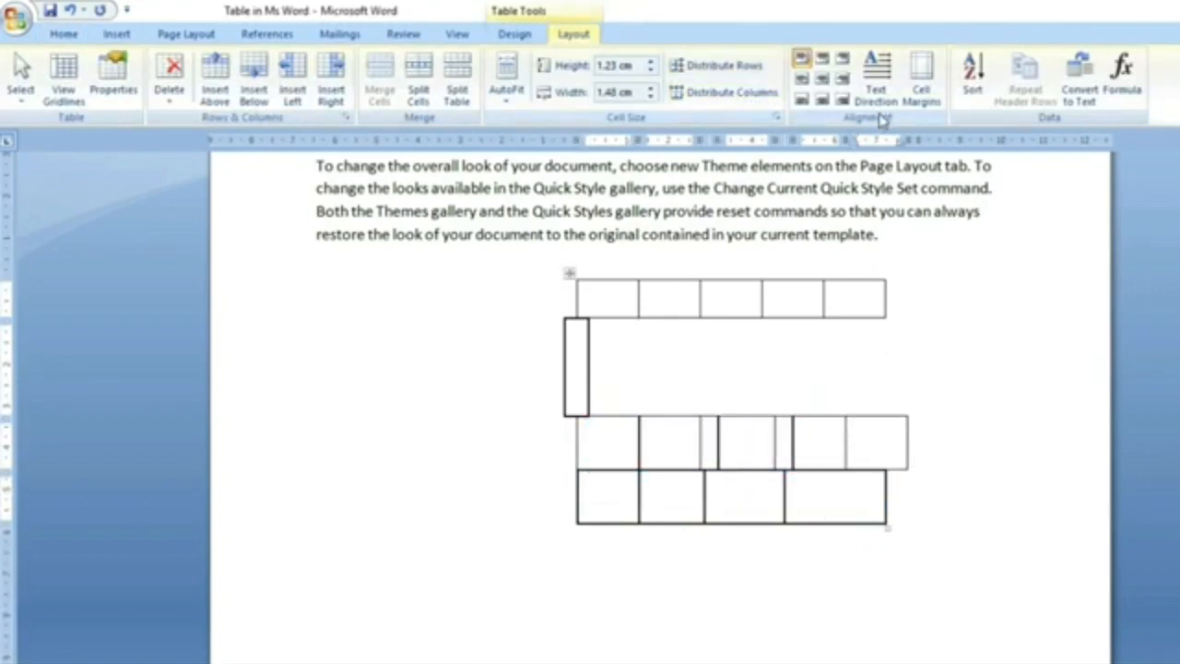
pyautogui.write('A')
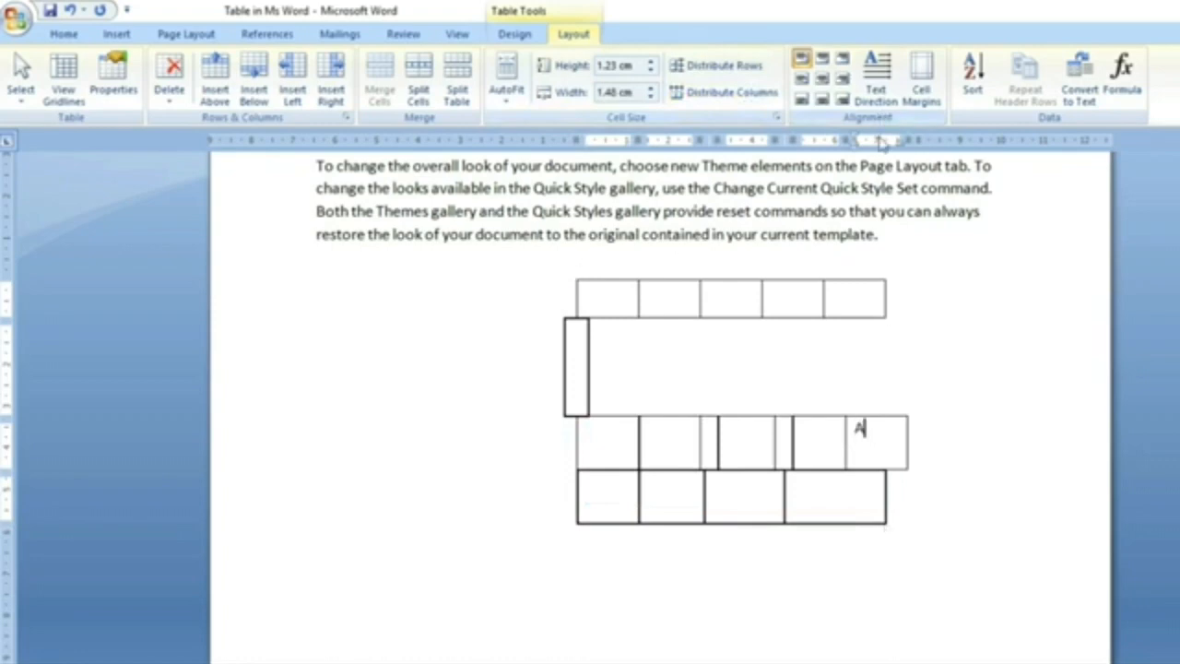
pyautogui.click(821, 78)
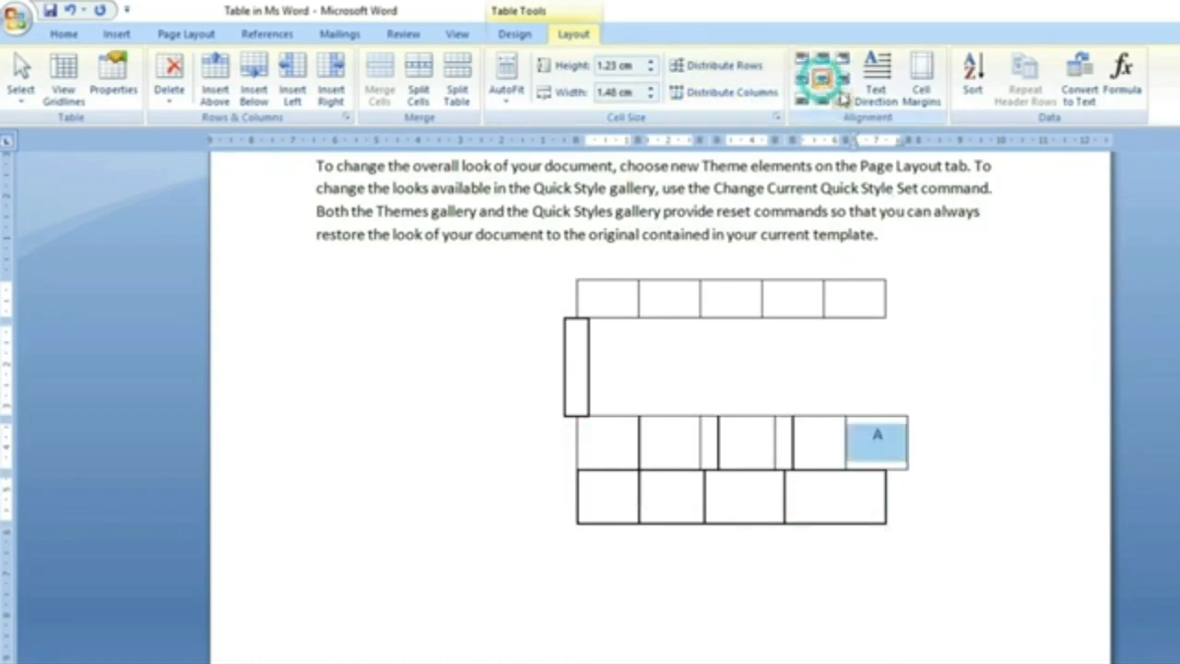
pyautogui.click(842, 79)
pyautogui.click(801, 79)
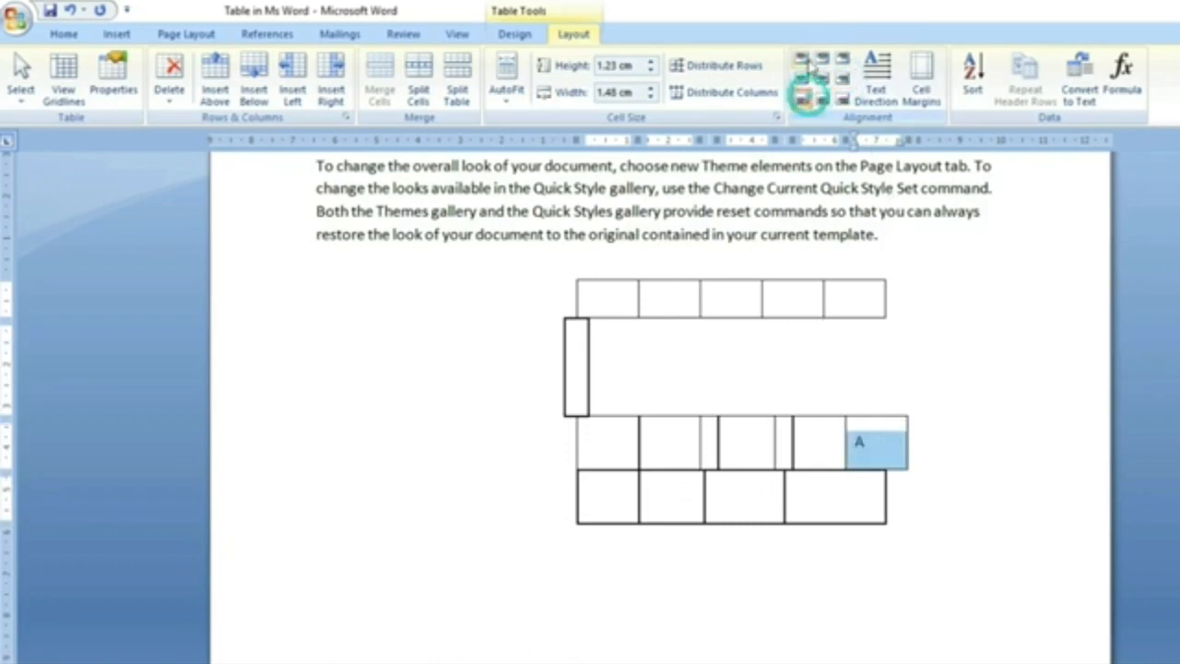
pyautogui.click(802, 57)
pyautogui.click(842, 99)
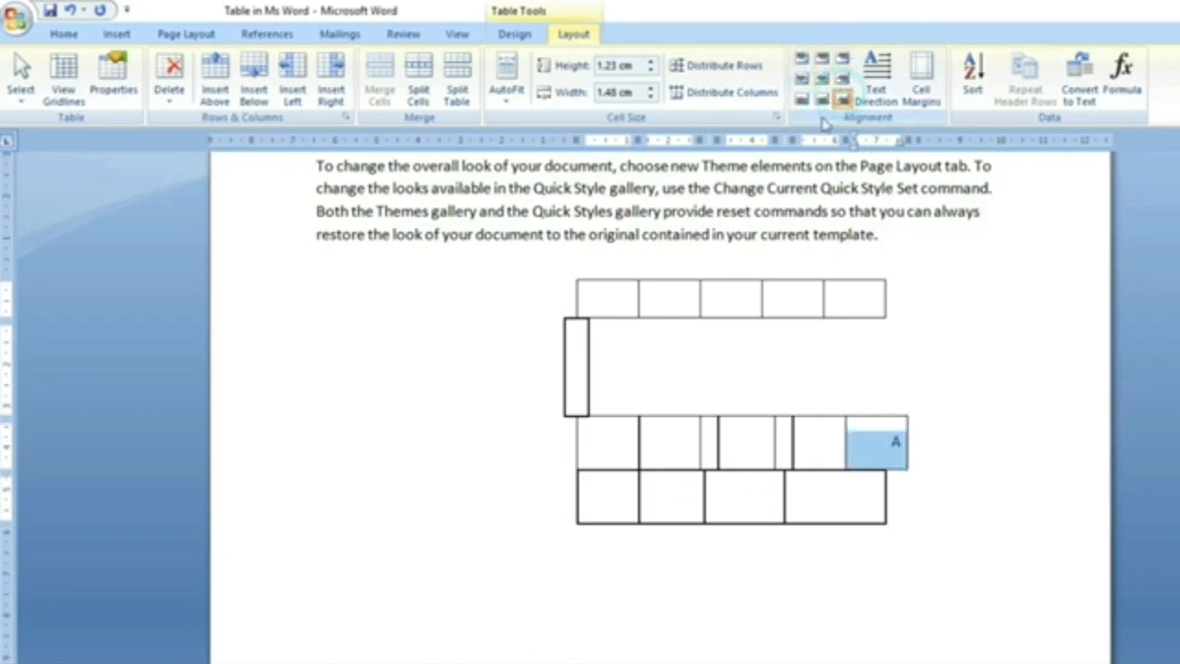
# Step: Cycle the text direction of the "A" cell, and accept the table's default cell margins without changes
pyautogui.click(876, 78)
pyautogui.click(875, 83)
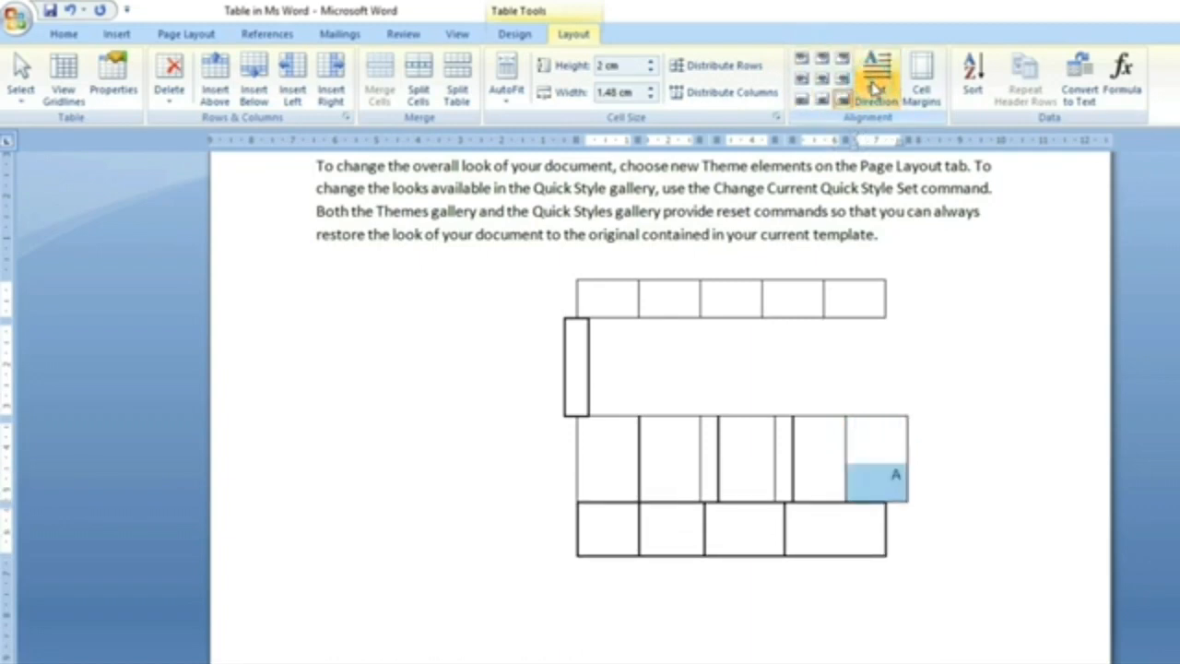
pyautogui.click(923, 87)
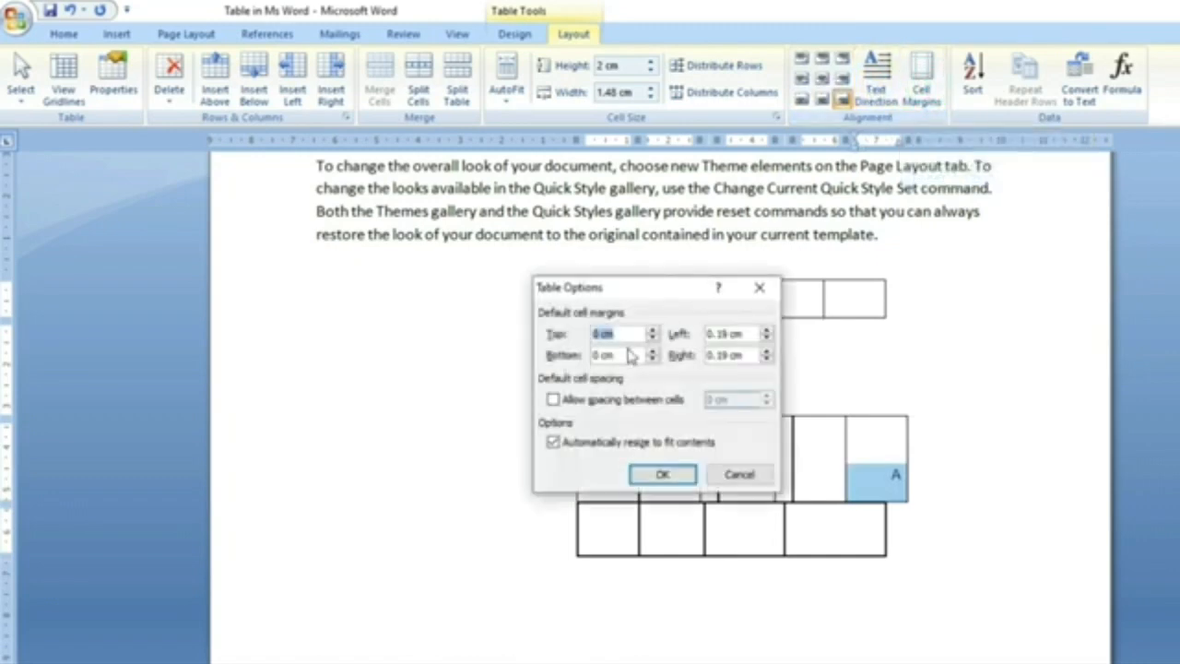
pyautogui.moveTo(600, 336); pyautogui.dragTo(547, 332)
pyautogui.click(660, 474)
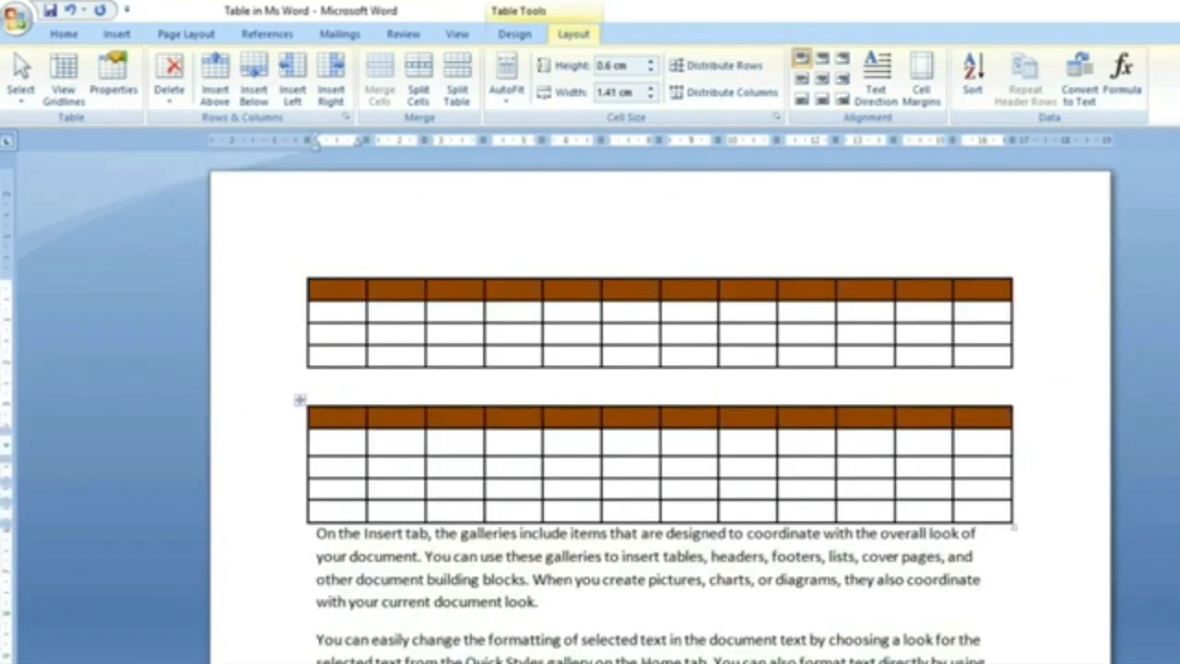
# Step: Fill the four cells below the header in the lower orange-header table's first column with first names, and select them
pyautogui.click(330, 448)
pyautogui.write('Rajesh')
pyautogui.press('Down')
pyautogui.write('Anand')
pyautogui.press('Down')
pyautogui.write('Suresh')
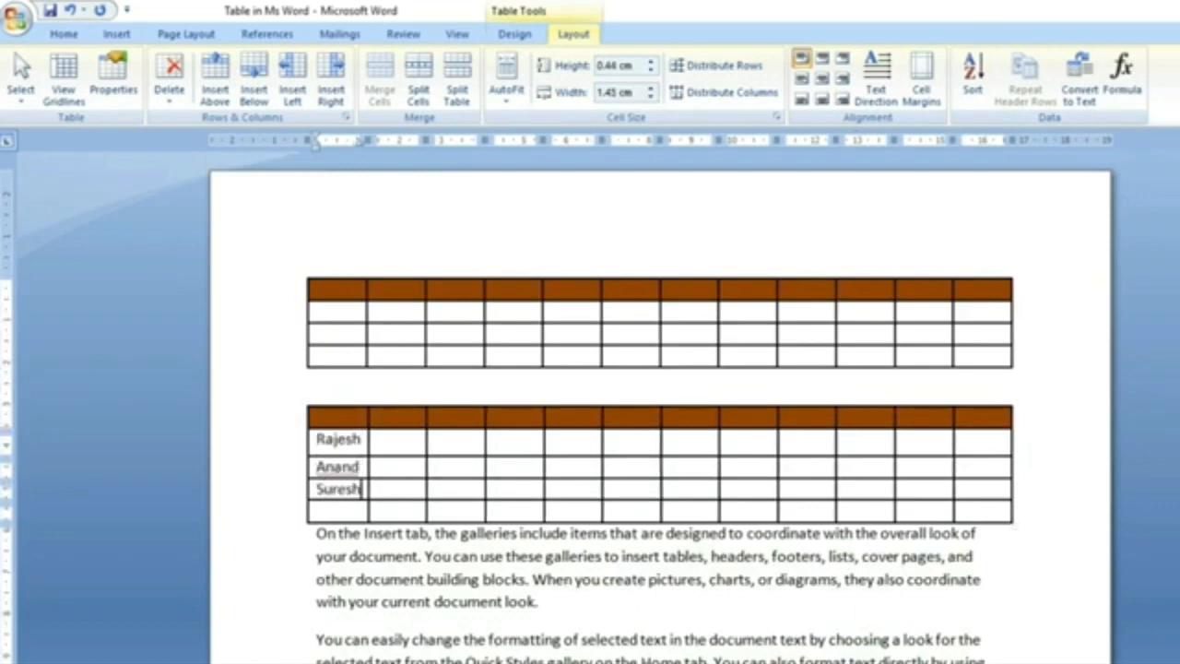
pyautogui.press('Down')
pyautogui.write('Biplab')
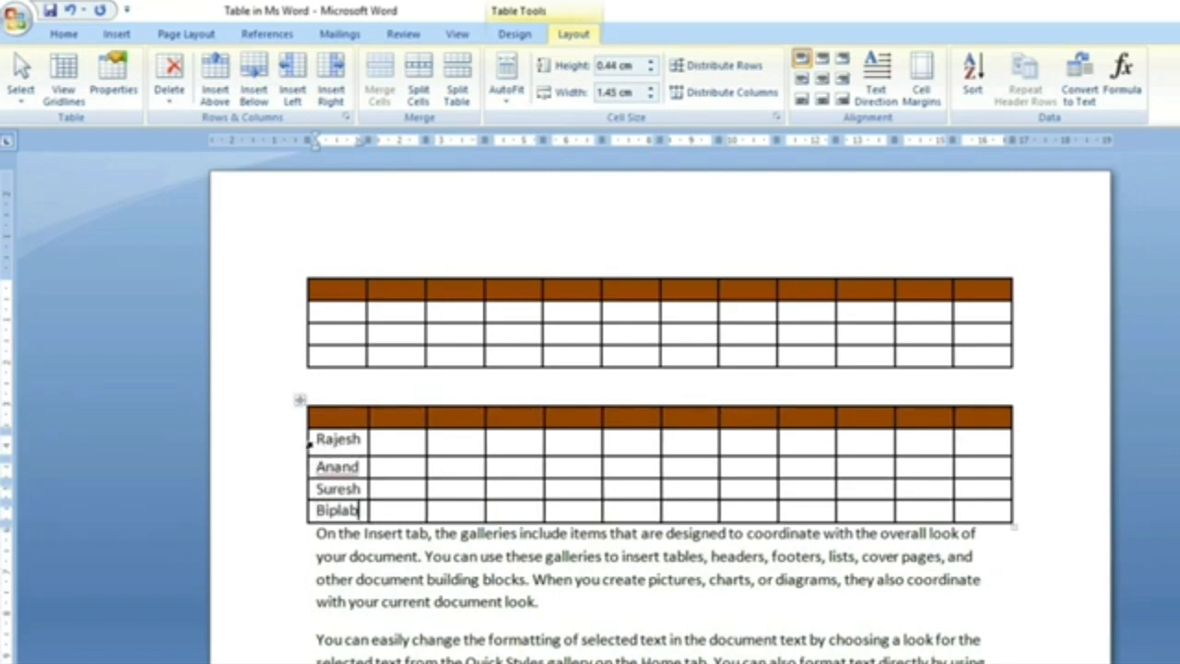
pyautogui.keyDown('shift'); pyautogui.click(310, 444); pyautogui.keyUp('shift')
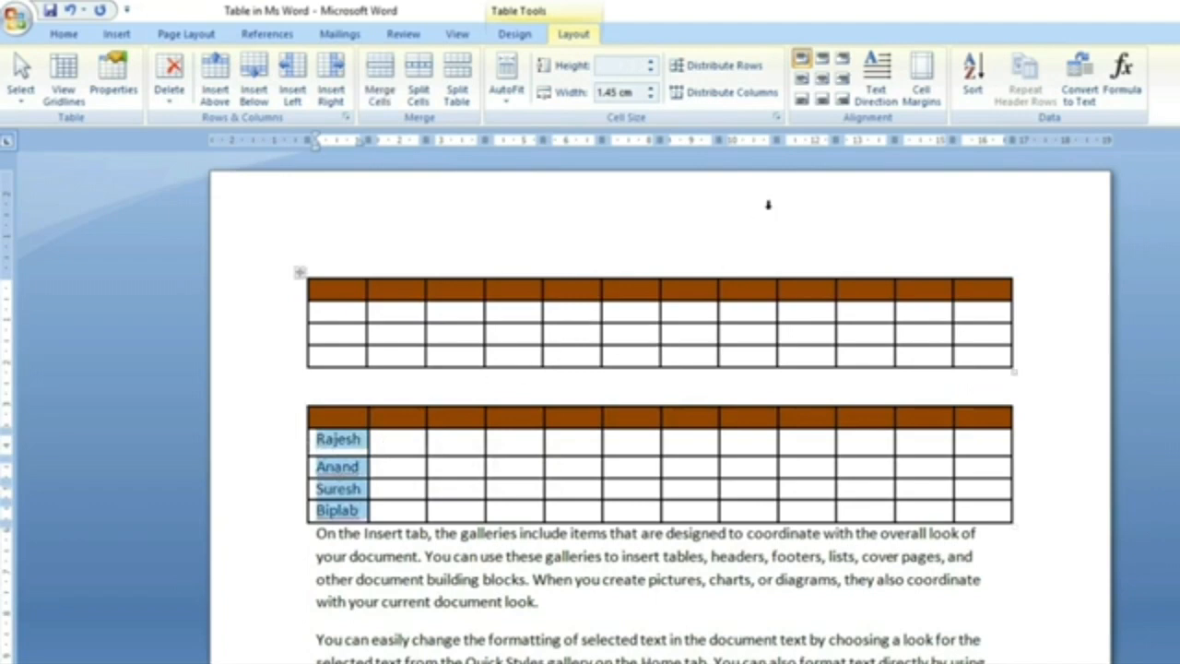
# Step: Sort the selected names in the lower orange-header table by Column 1 as text in ascending order, with no header row
pyautogui.click(973, 82)
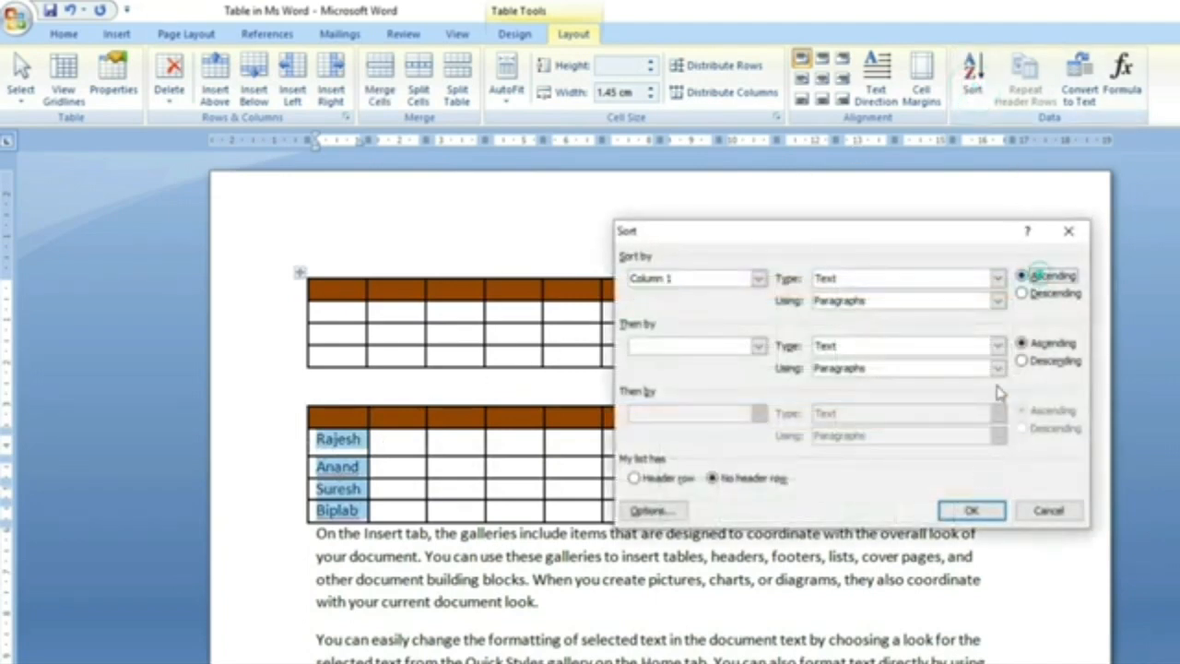
pyautogui.click(972, 510)
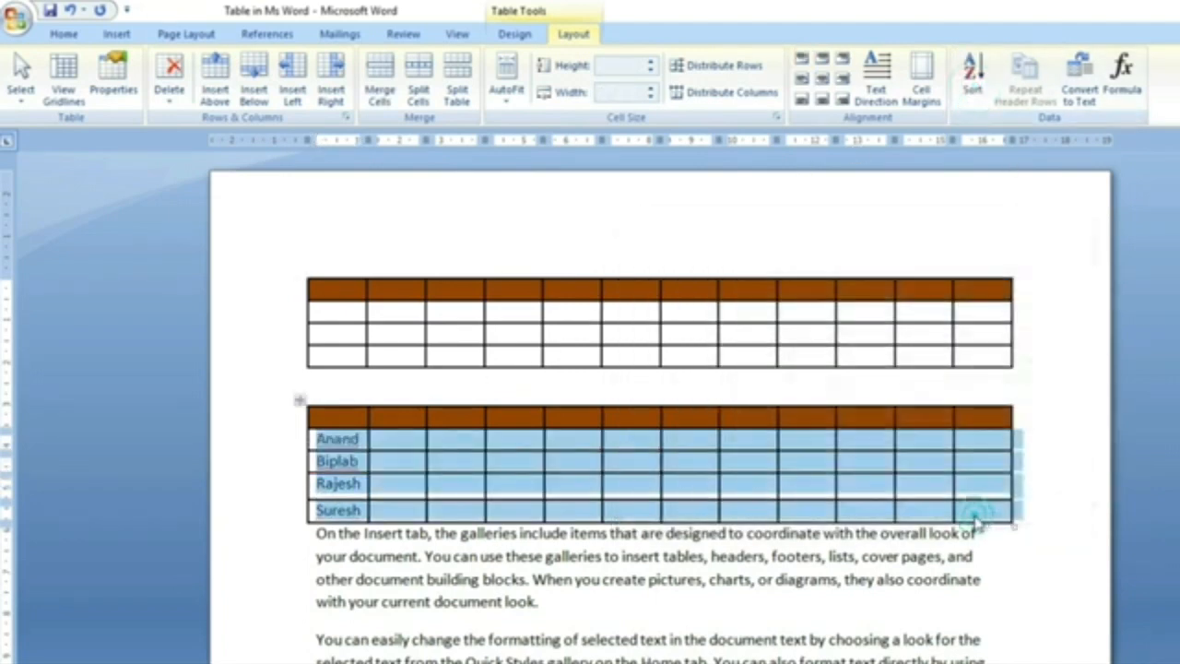
pyautogui.click(390, 474)
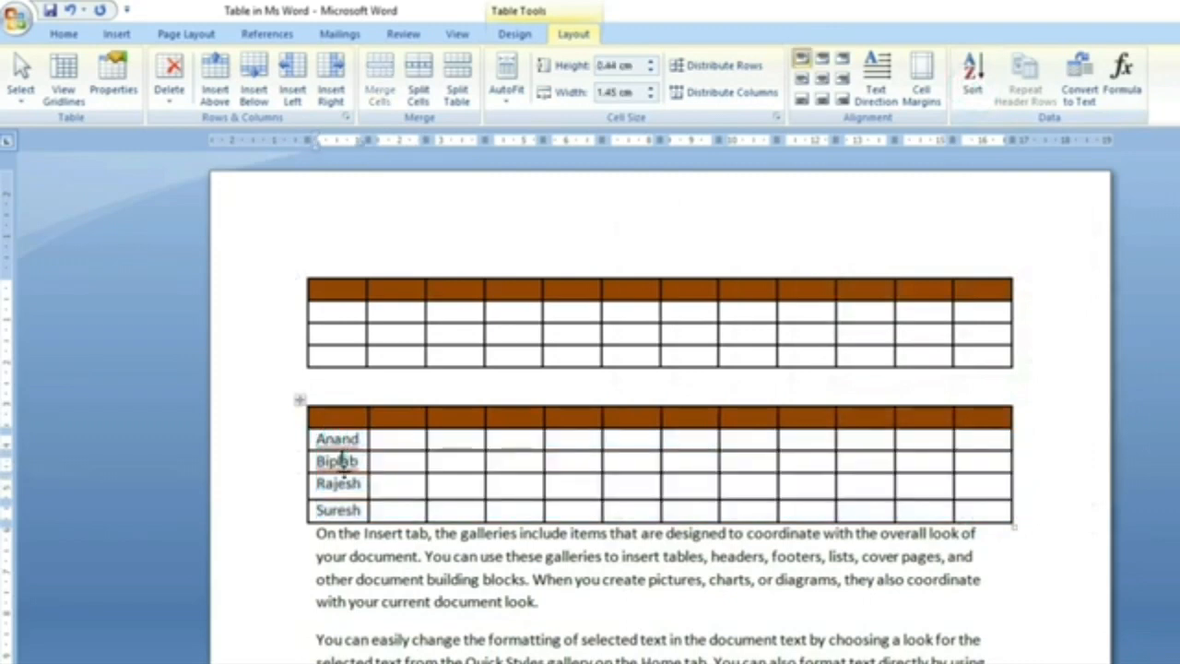
pyautogui.click(346, 510)
# Step: Select the four name cells in the lower table's first column and sort them by Column 1 as text in descending order
pyautogui.moveTo(321, 439); pyautogui.dragTo(339, 510)
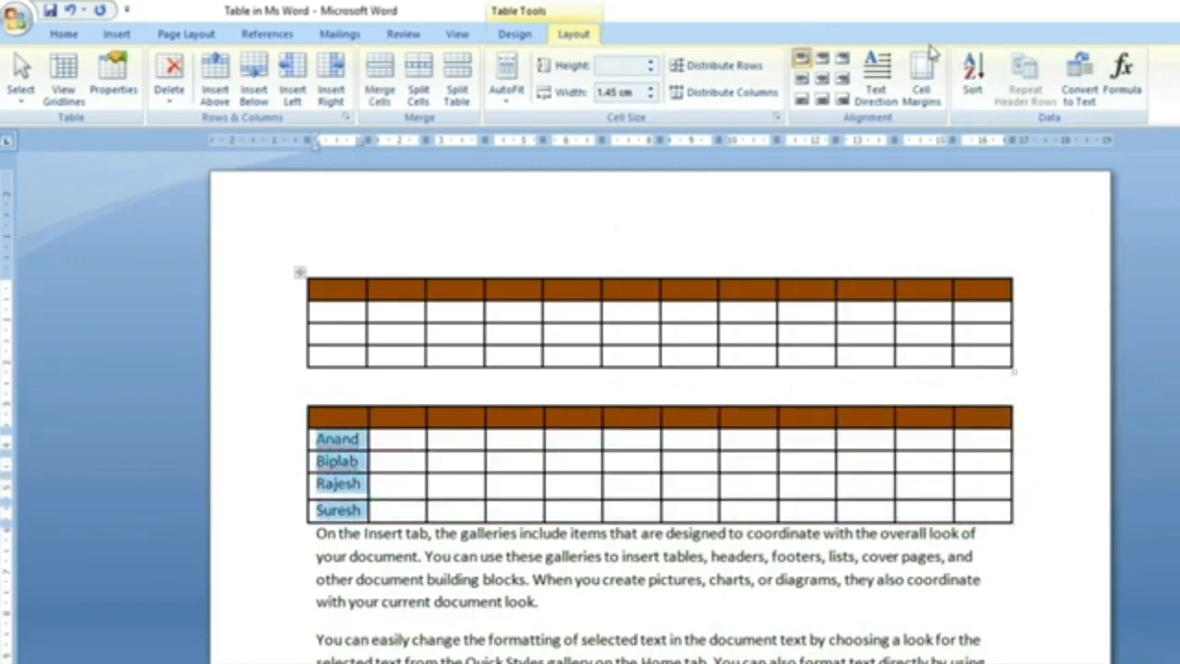
pyautogui.click(974, 88)
pyautogui.click(1069, 230)
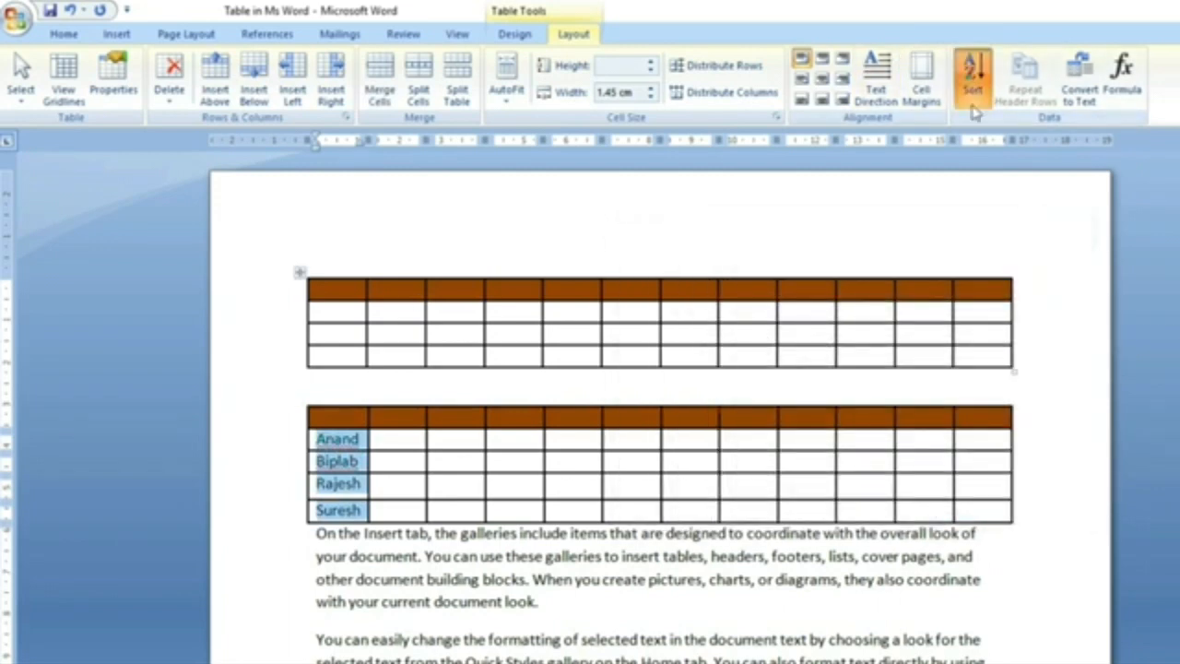
pyautogui.click(969, 78)
pyautogui.click(1043, 293)
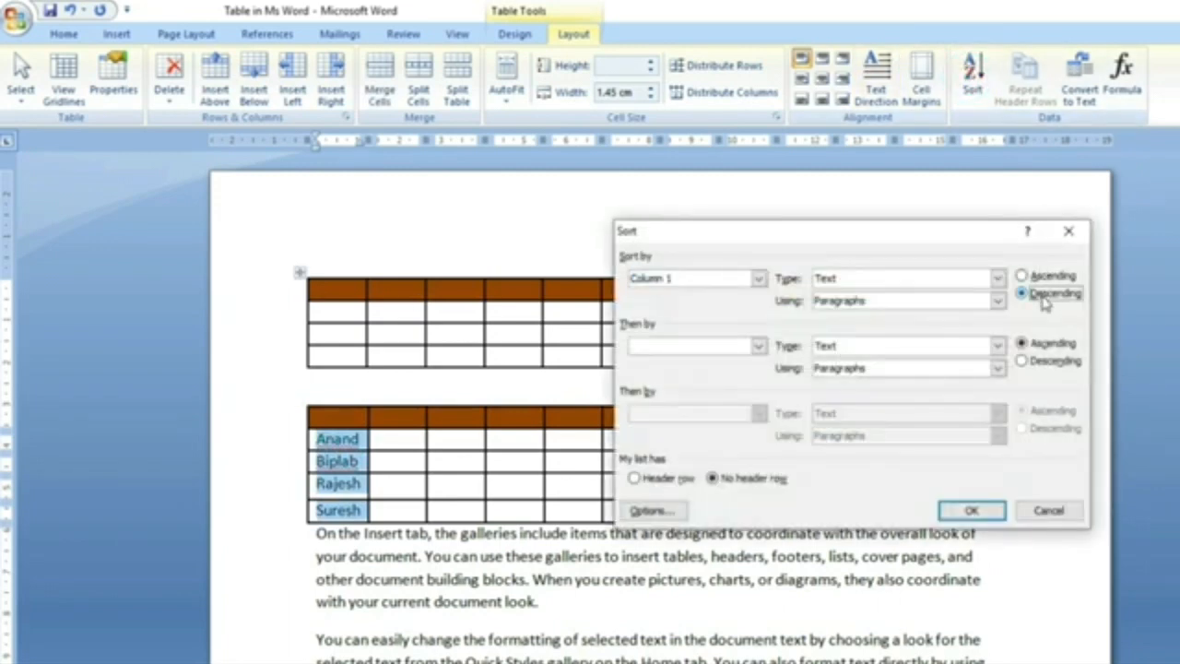
pyautogui.click(971, 512)
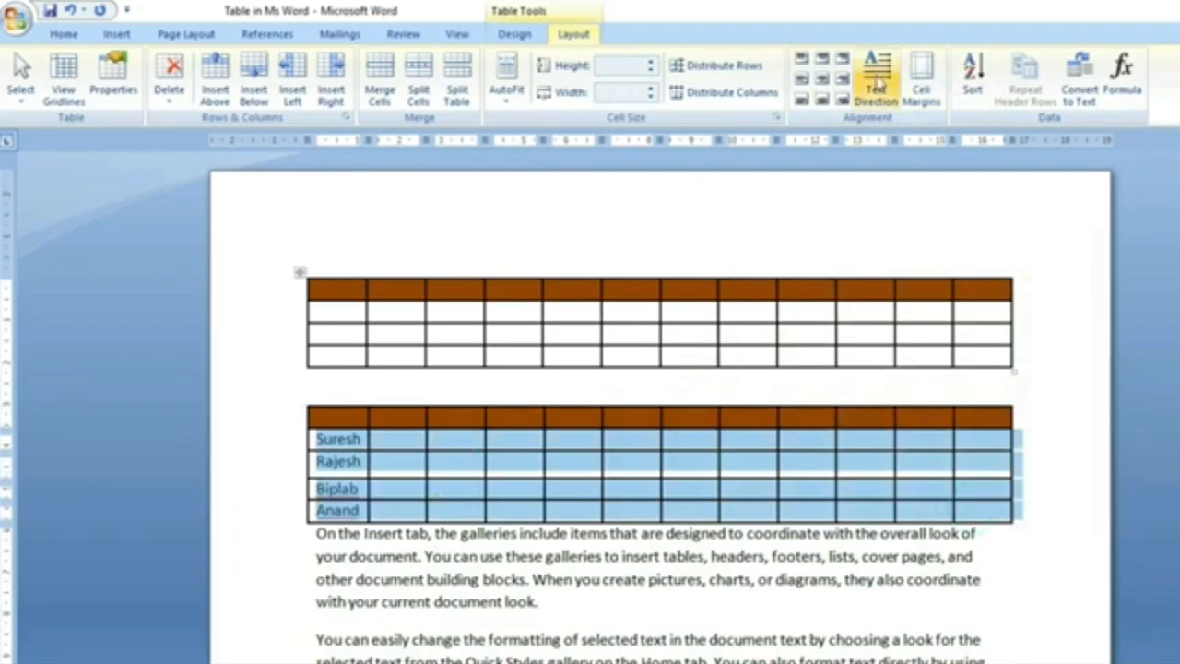